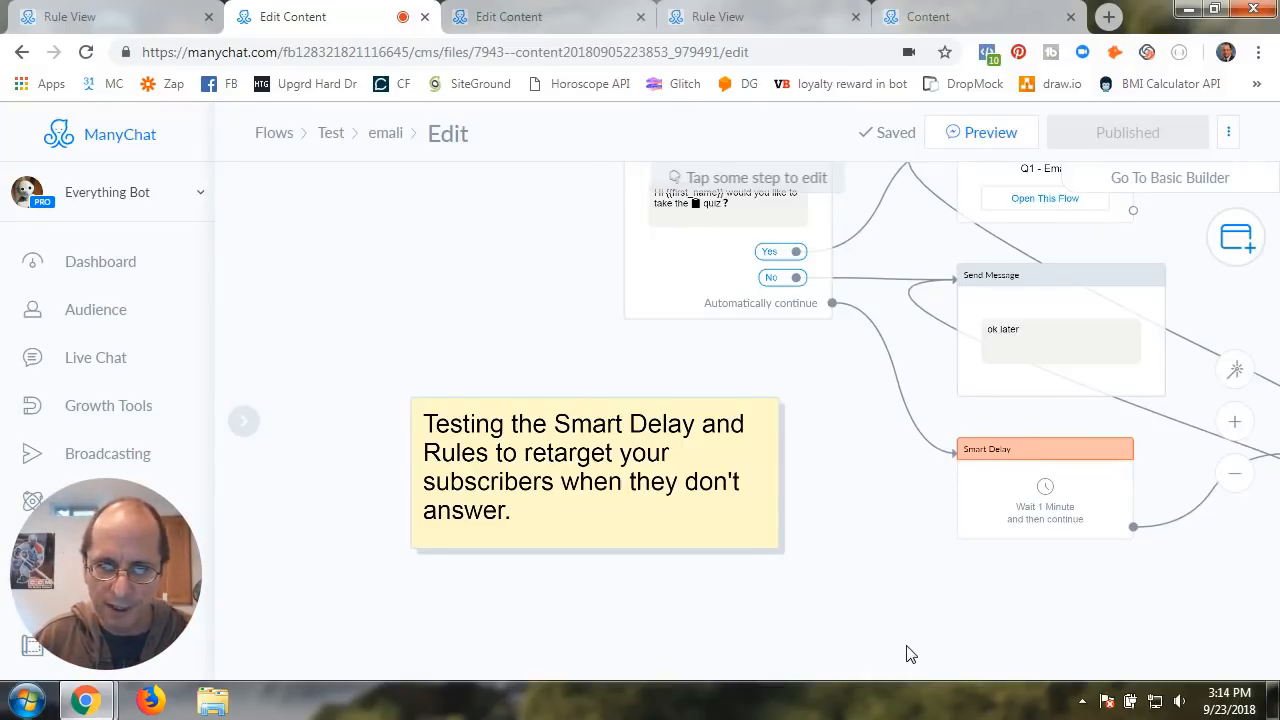
- Open the yellow Smart Delay note's settings, close them, and move the note farther left from the starting message
mouse_move(522, 428)
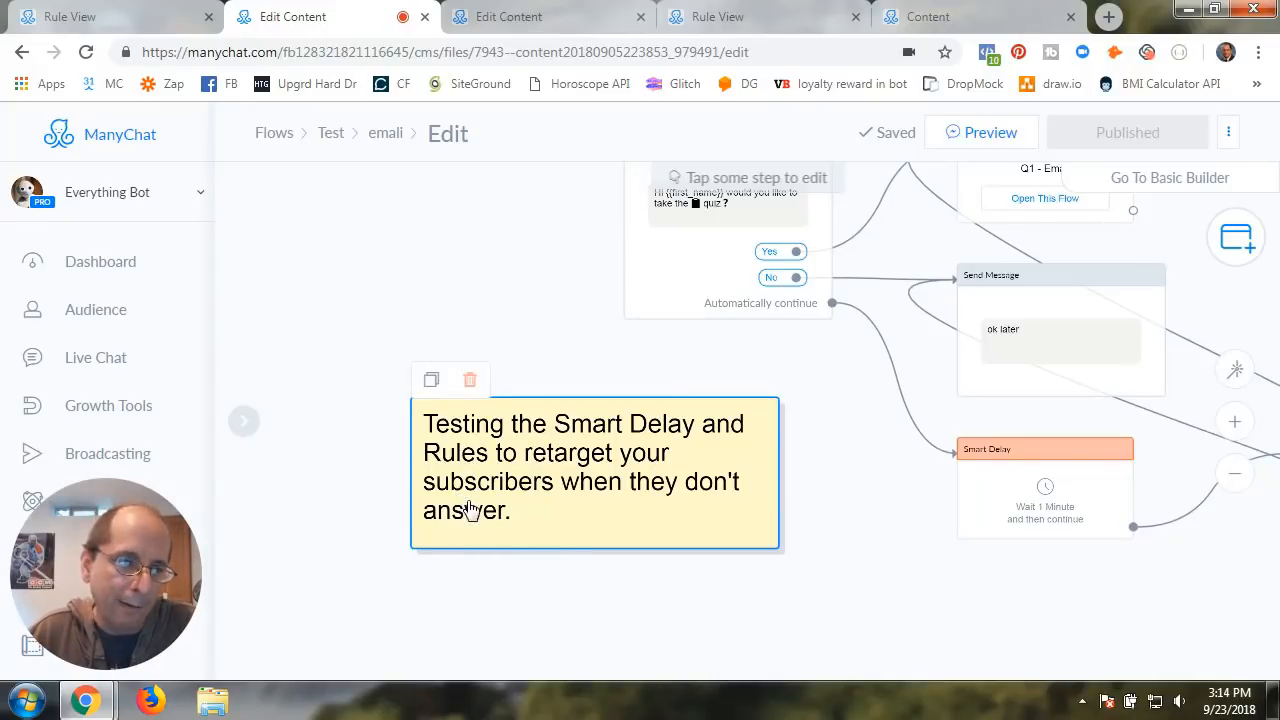
left_click_drag(569, 497, 537, 454)
left_click(537, 454)
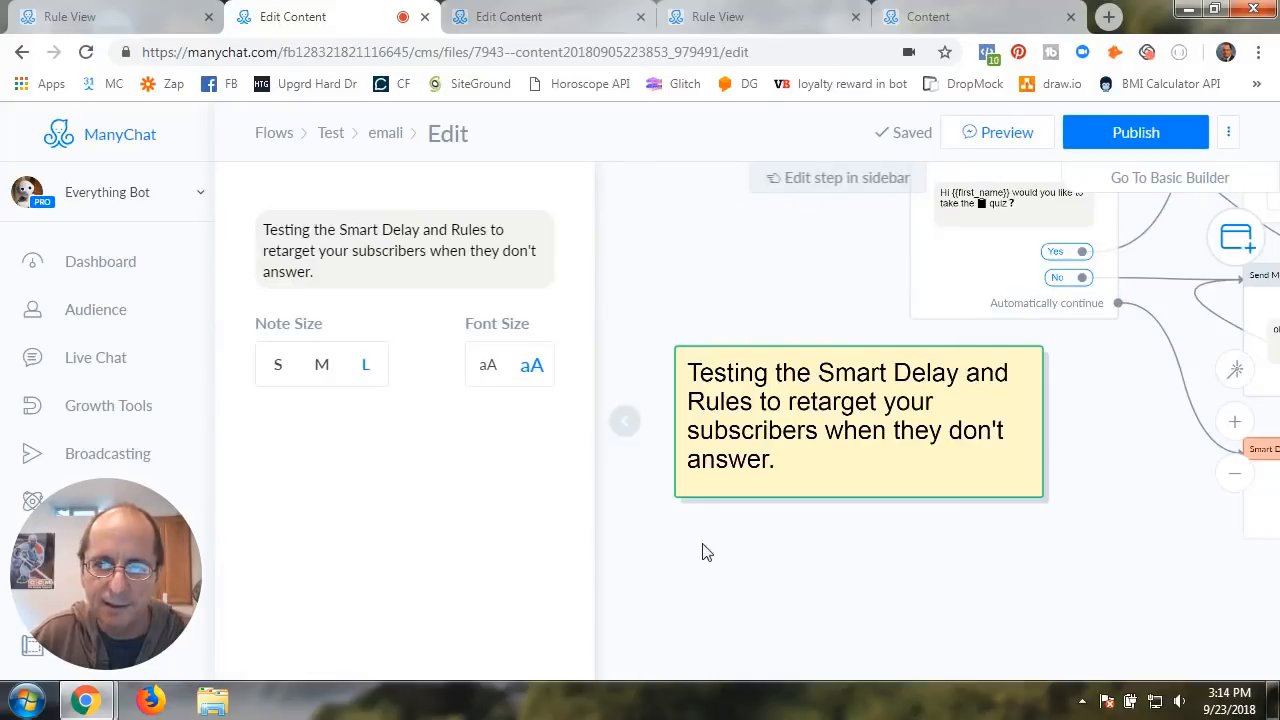
left_click(622, 421)
left_click_drag(795, 432, 549, 401)
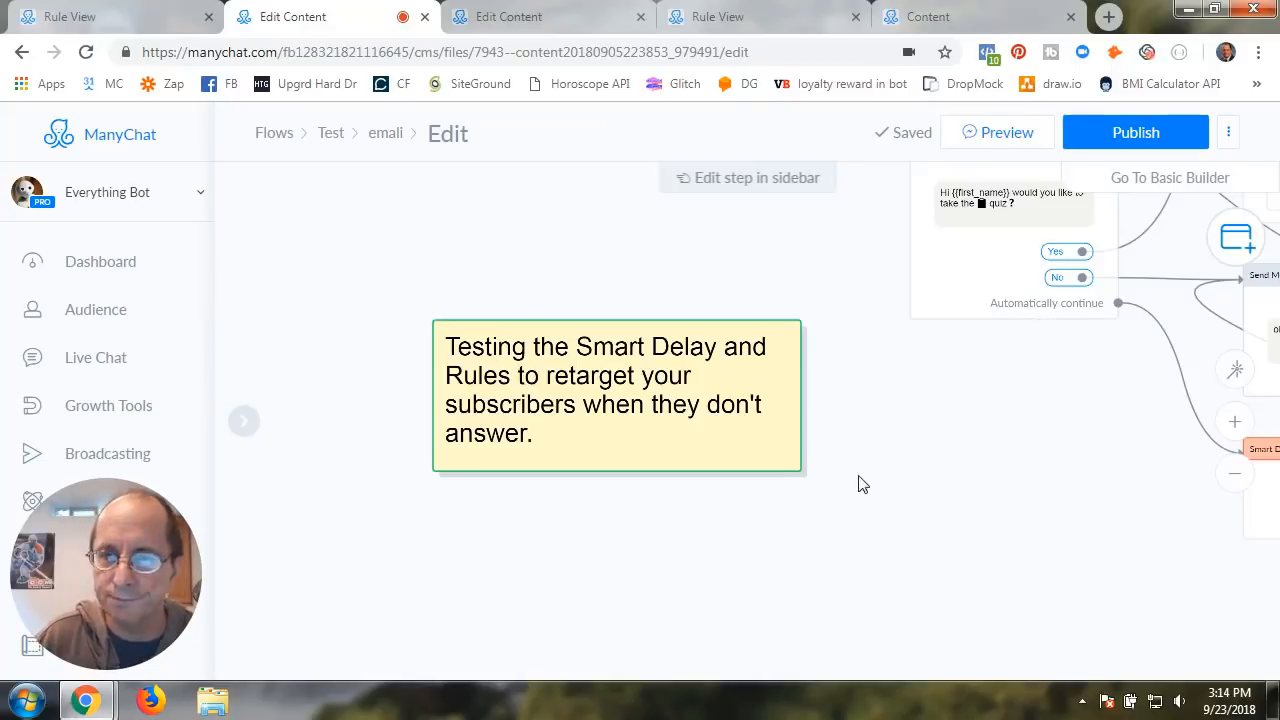
left_click_drag(857, 486, 541, 515)
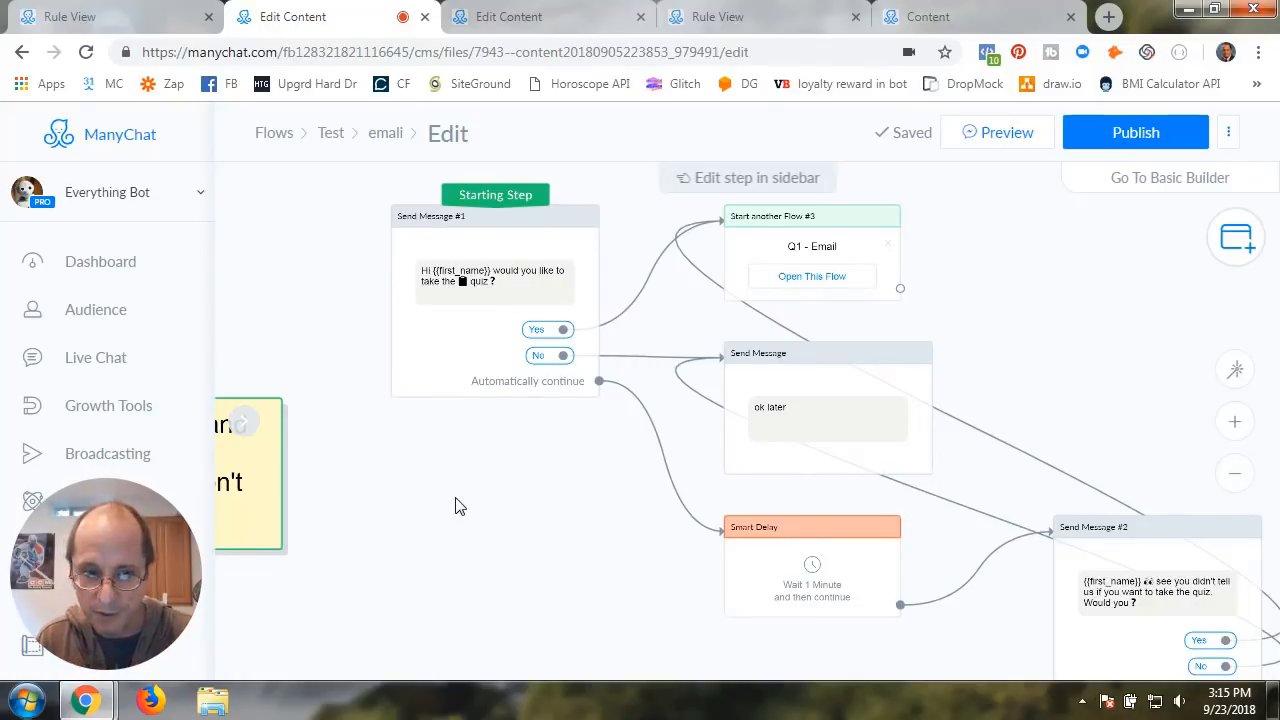
- Open the starting Send Message #1 block to review its quiz question and quick replies
left_click(451, 350)
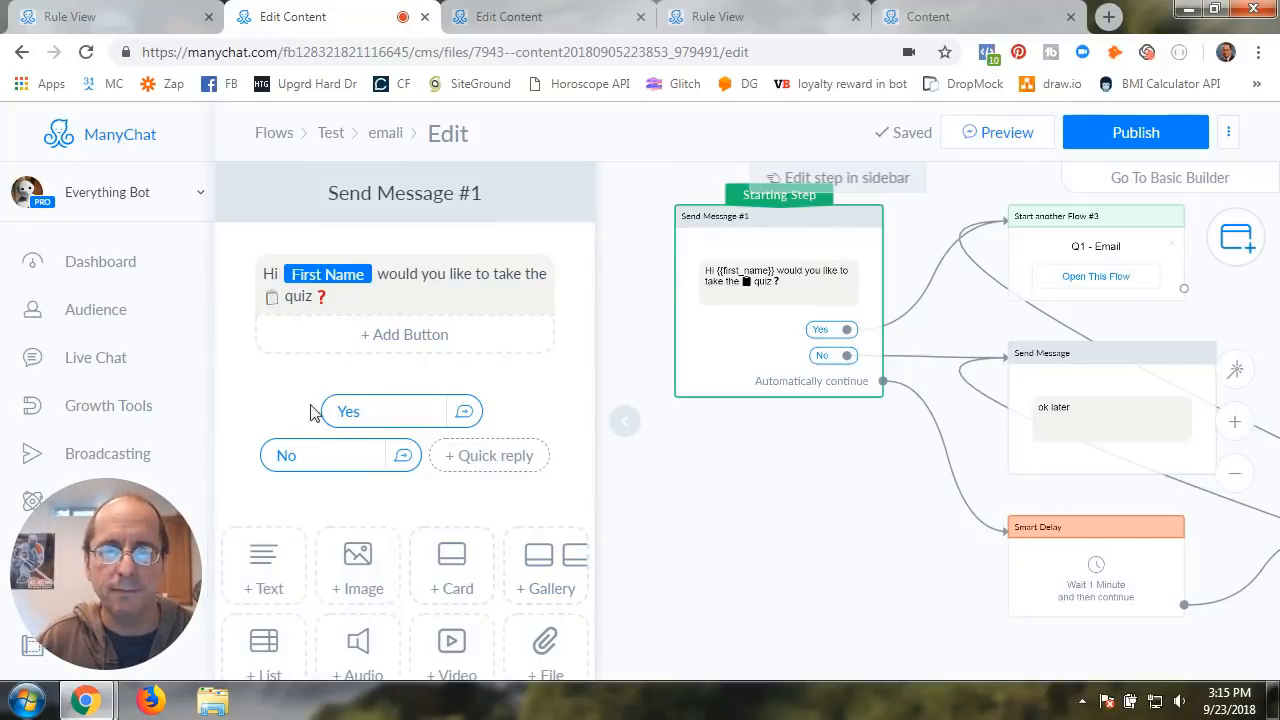
left_click(625, 421)
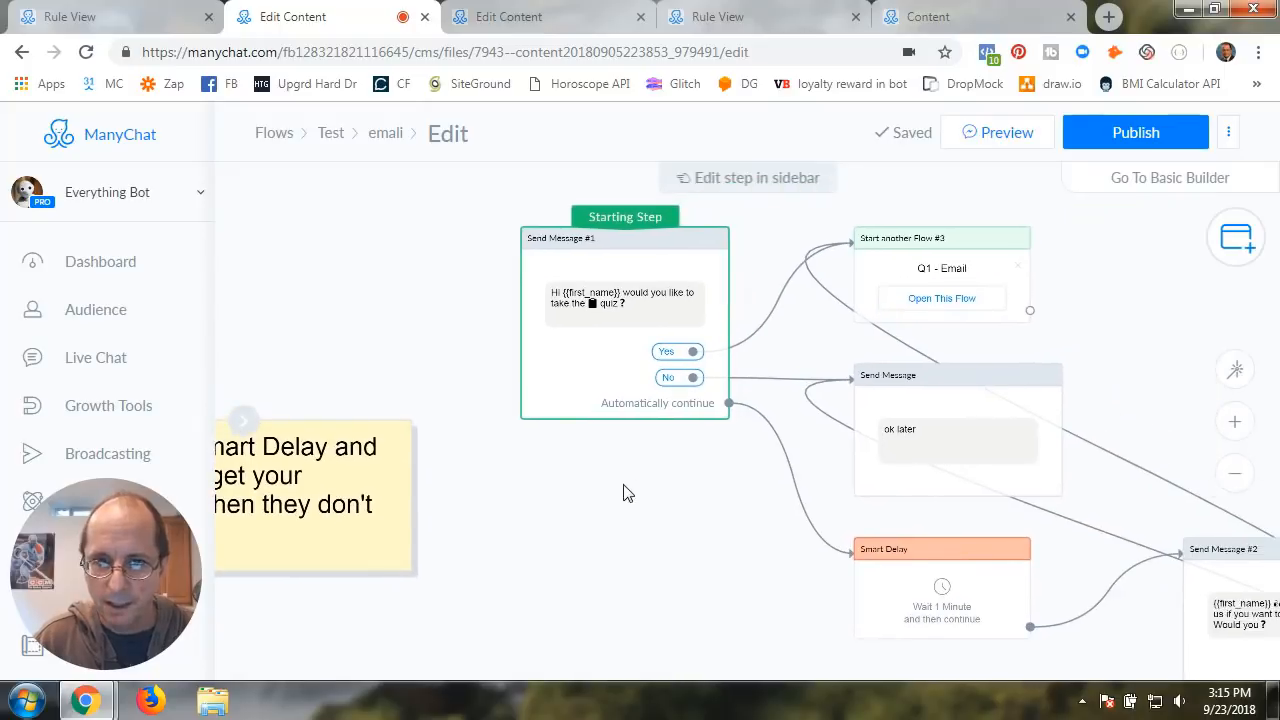
left_click(578, 366)
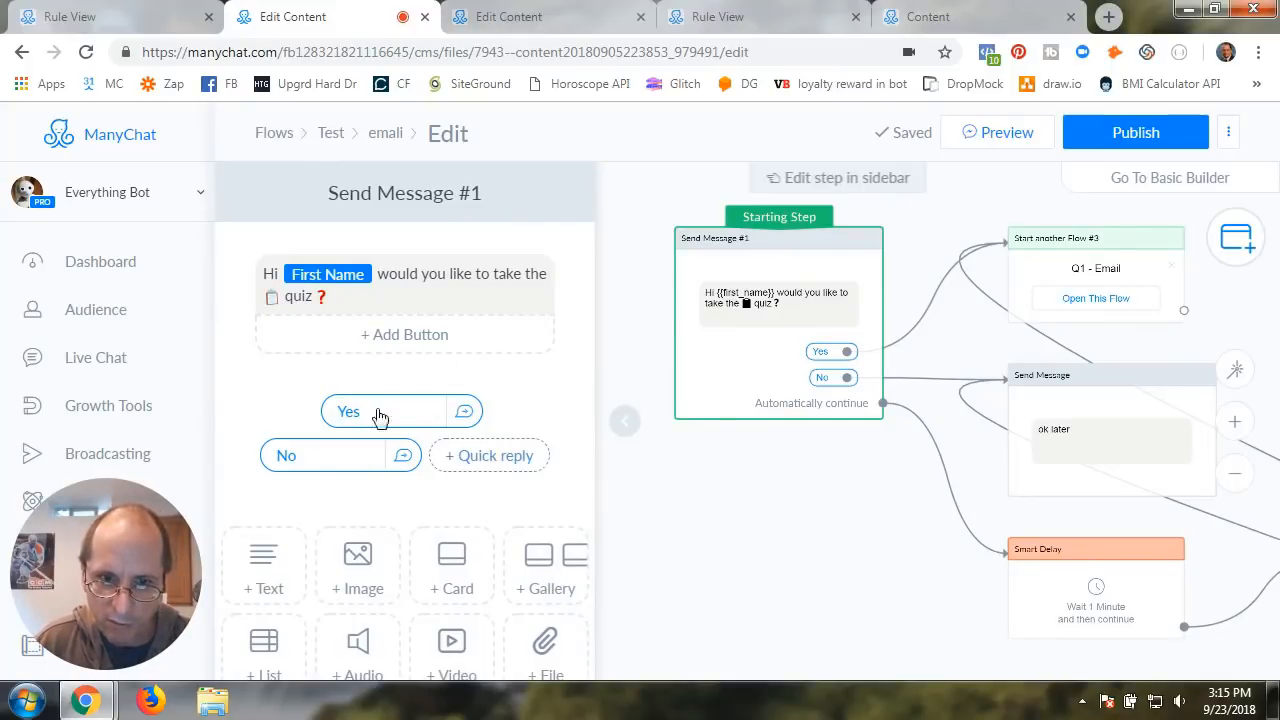
- Add an empty text block below the quiz question in Send Message #1 and remove it again
left_click(286, 566)
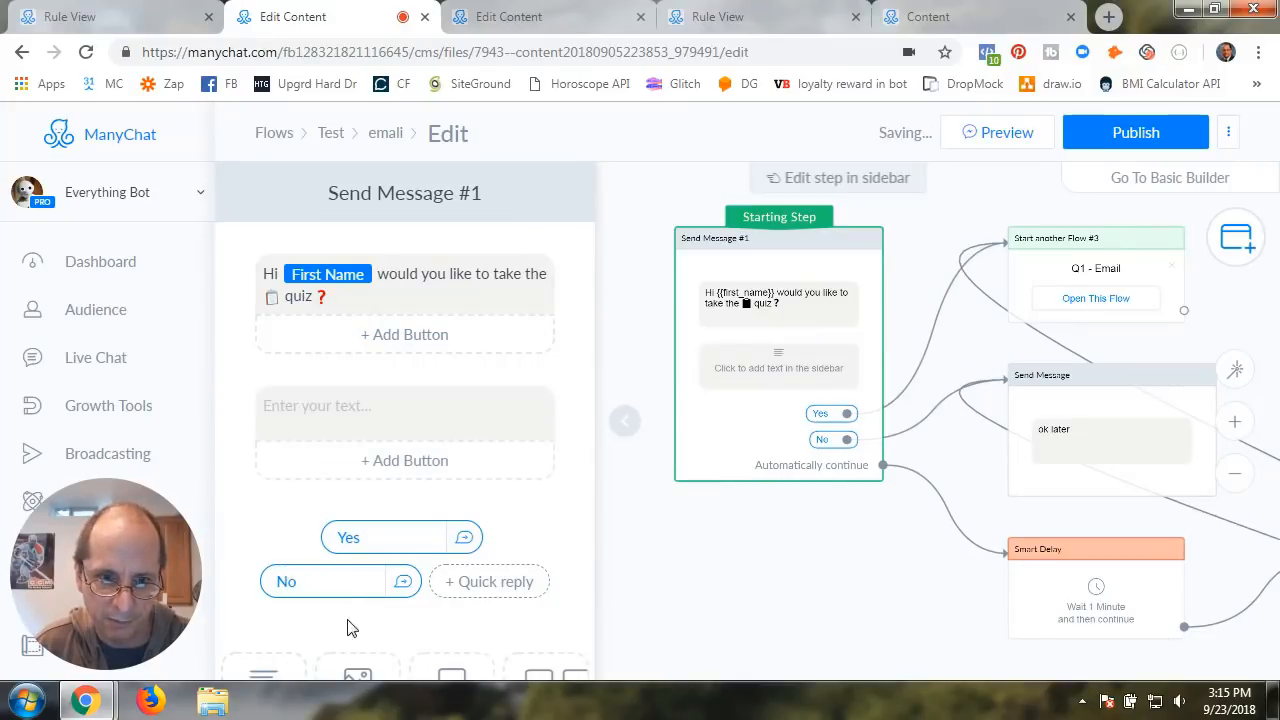
left_click(568, 404)
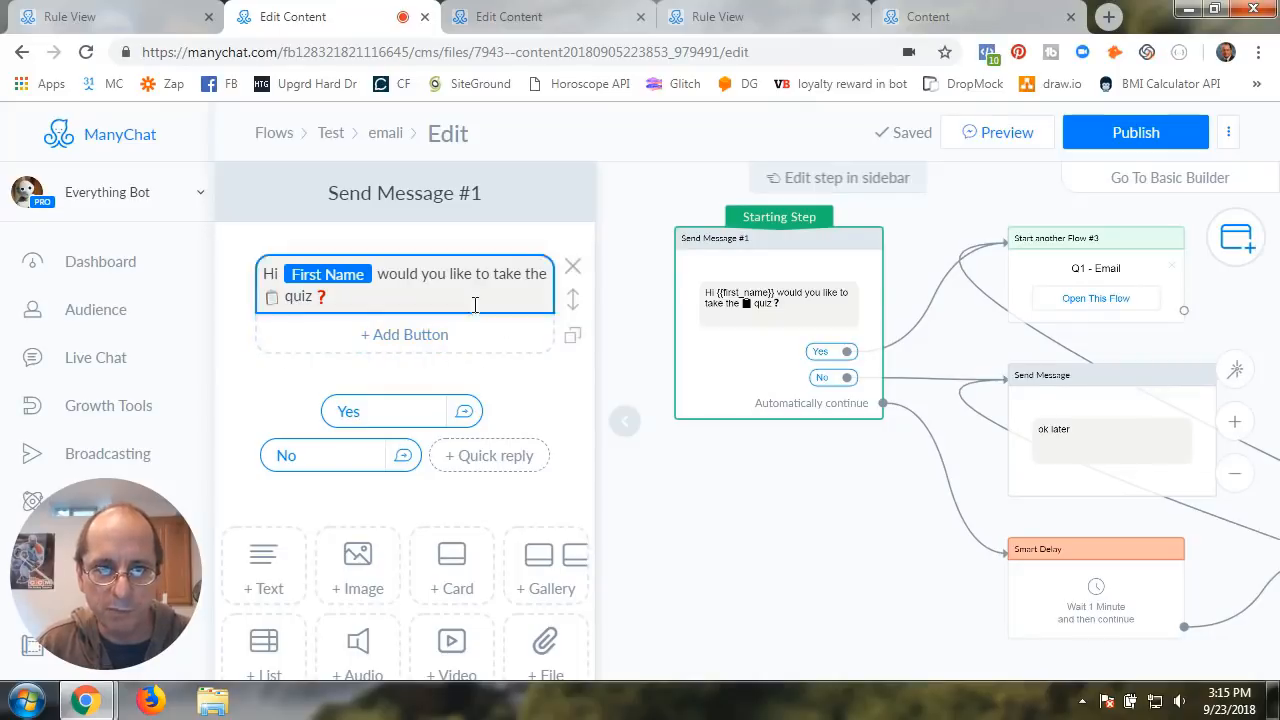
- Add two buttons titled Yes and No under the quiz question in Send Message #1
left_click(408, 338)
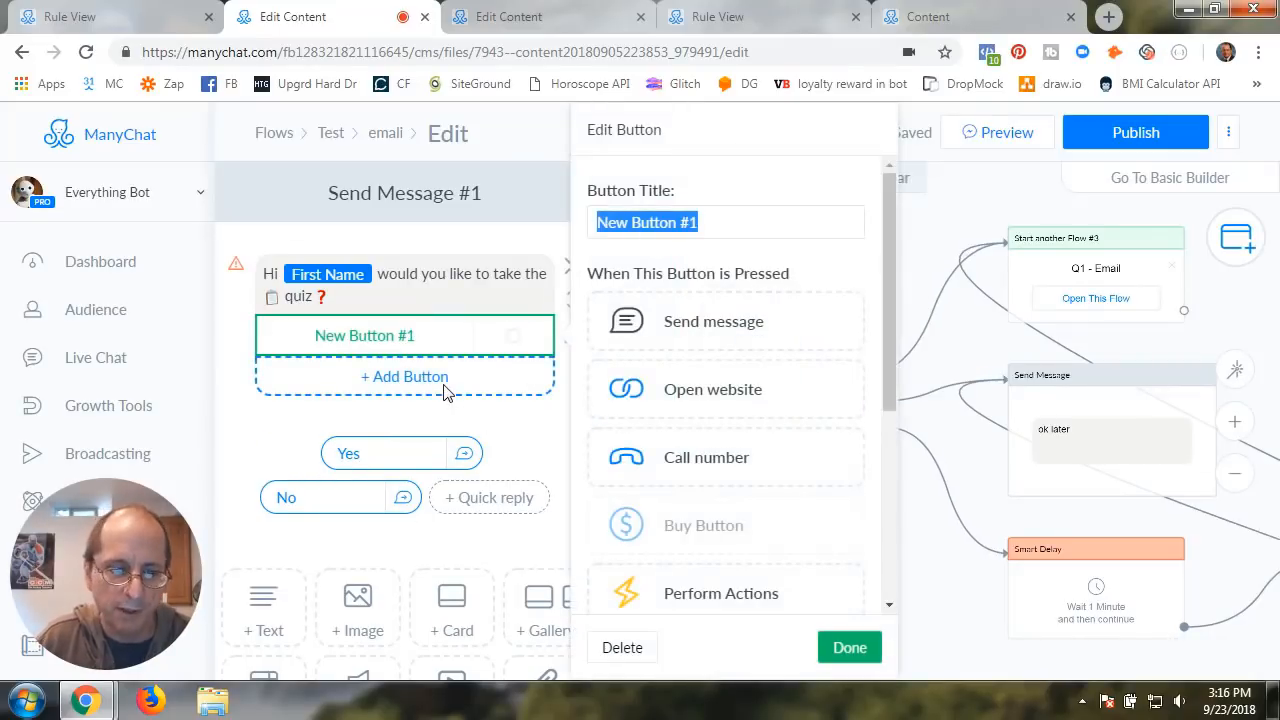
type("Yes")
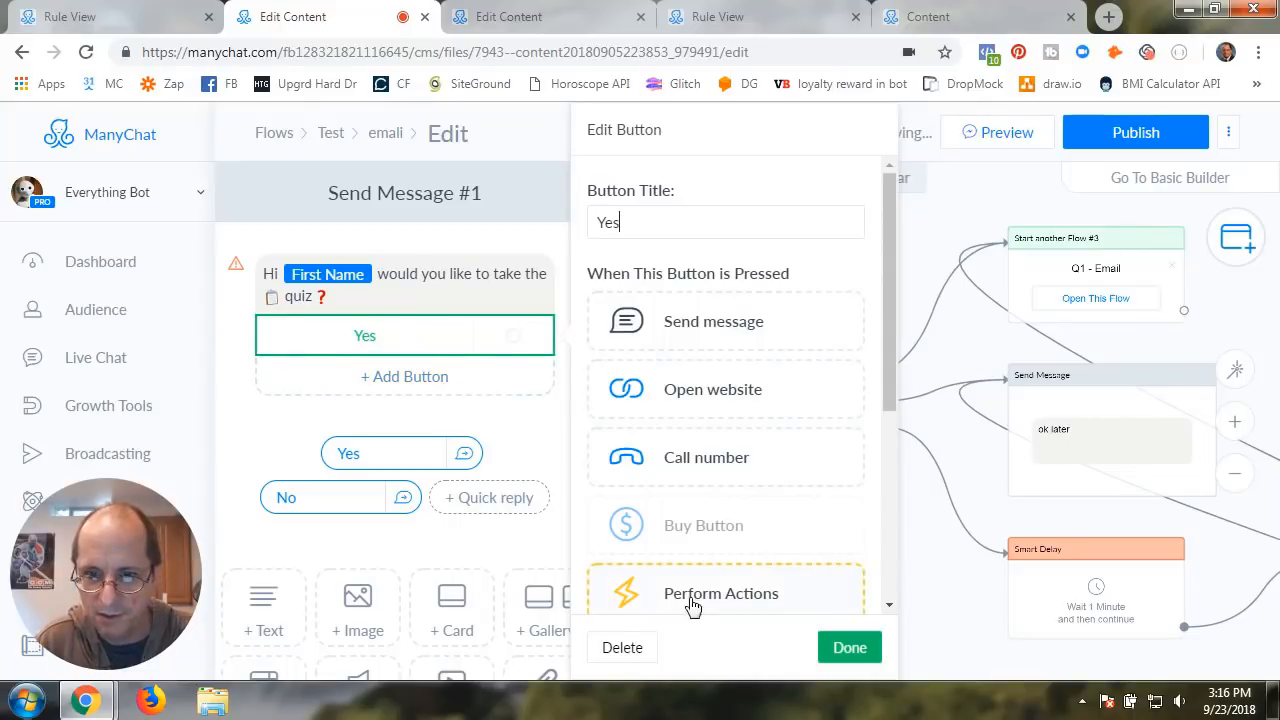
left_click(822, 647)
left_click(386, 385)
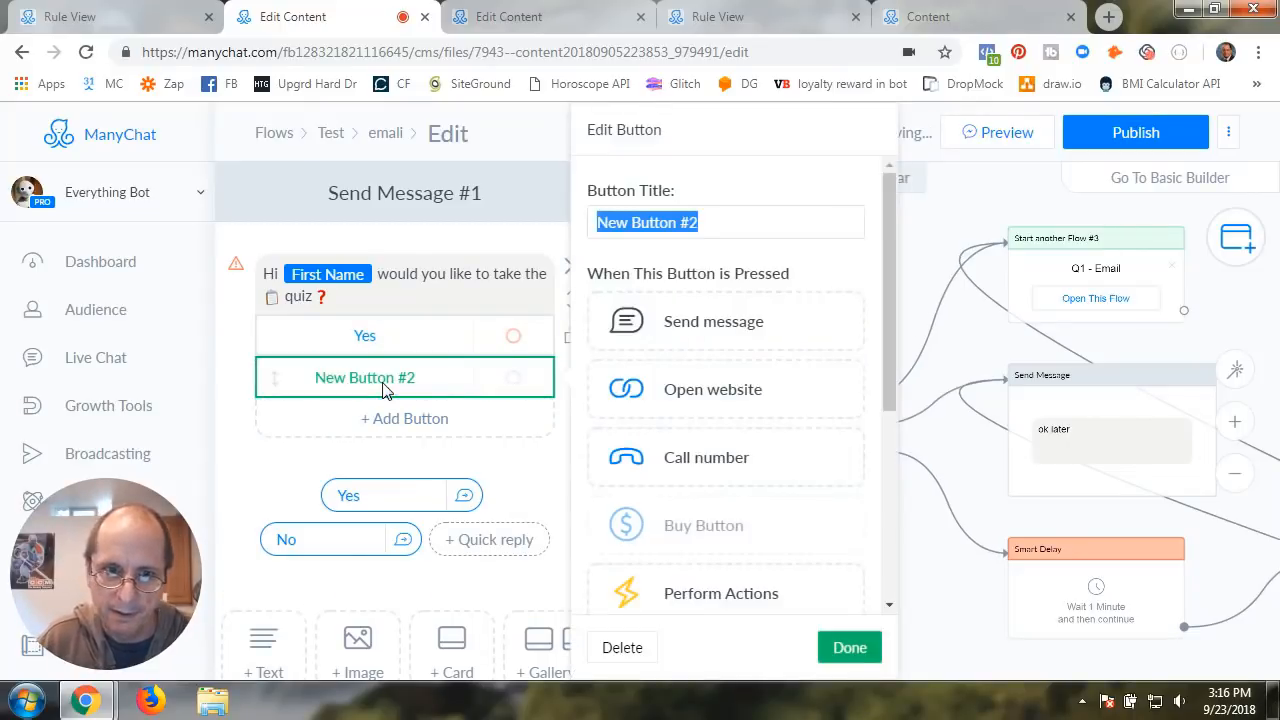
type("No")
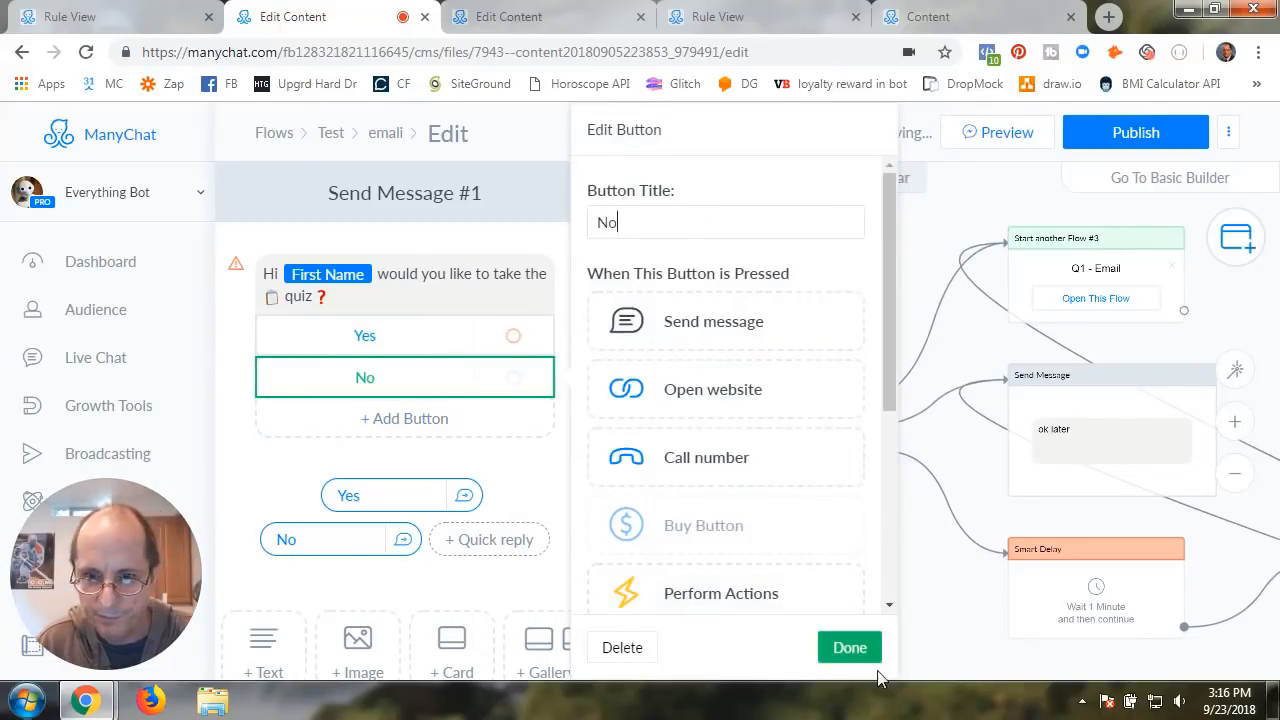
left_click(849, 648)
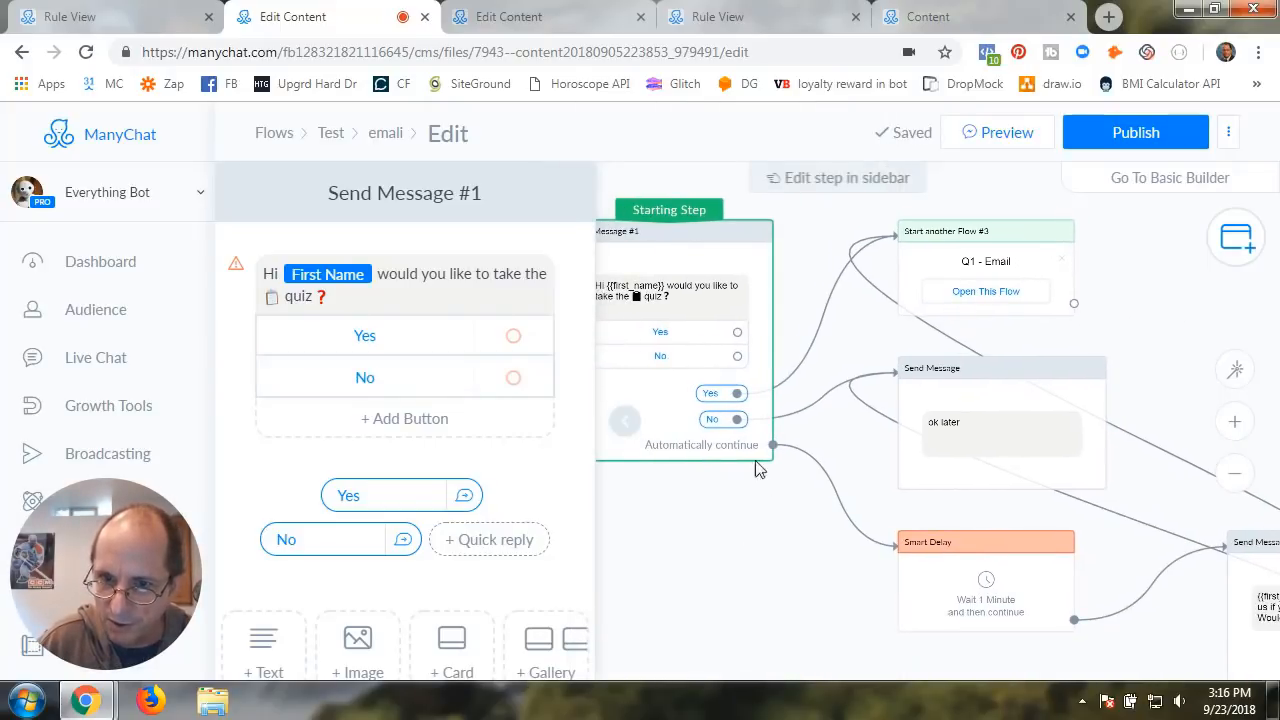
- Connect the new Yes button to the Q1 - Email flow block and the No button to the "ok later" message, and publish the flow
left_click(737, 332)
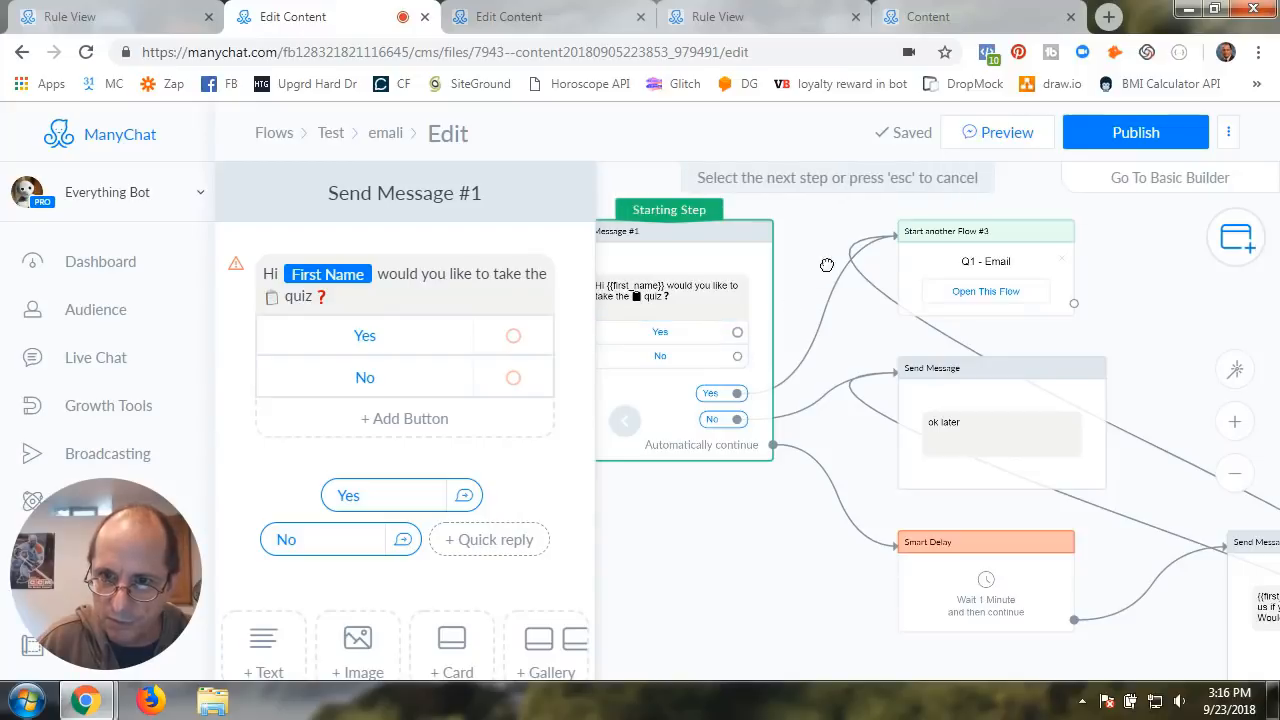
left_click(900, 234)
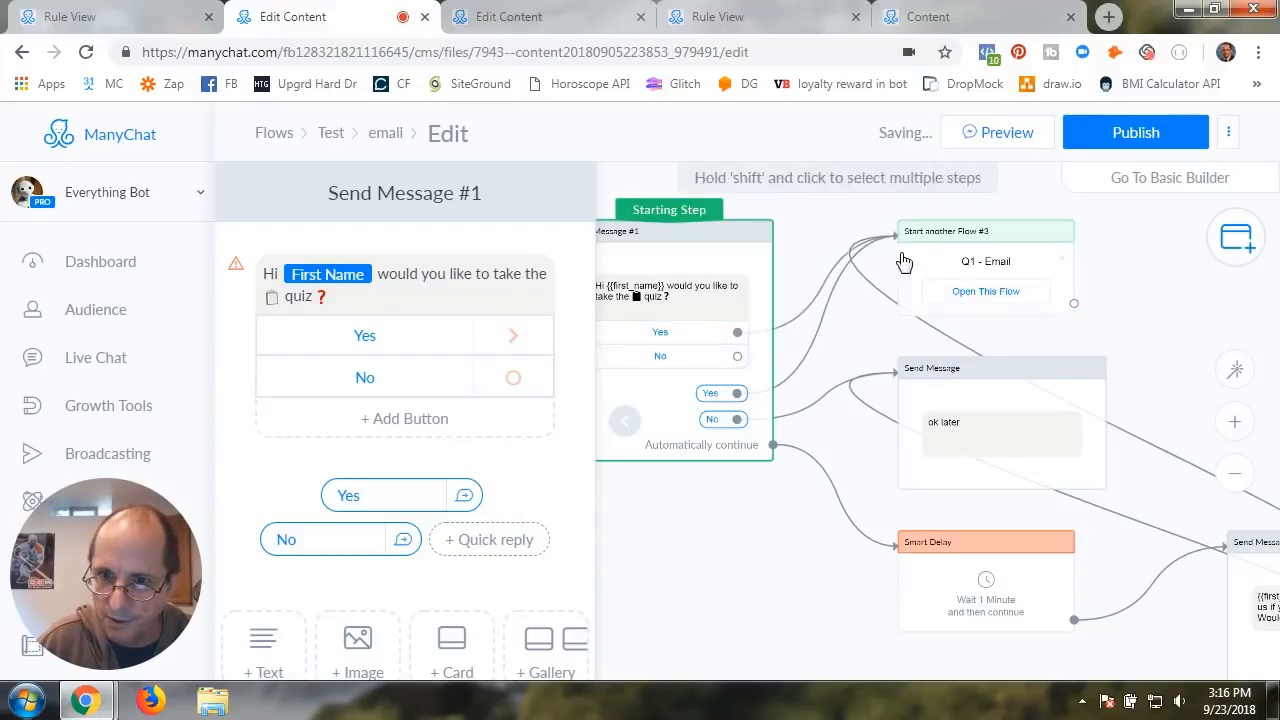
left_click(737, 358)
left_click(912, 368)
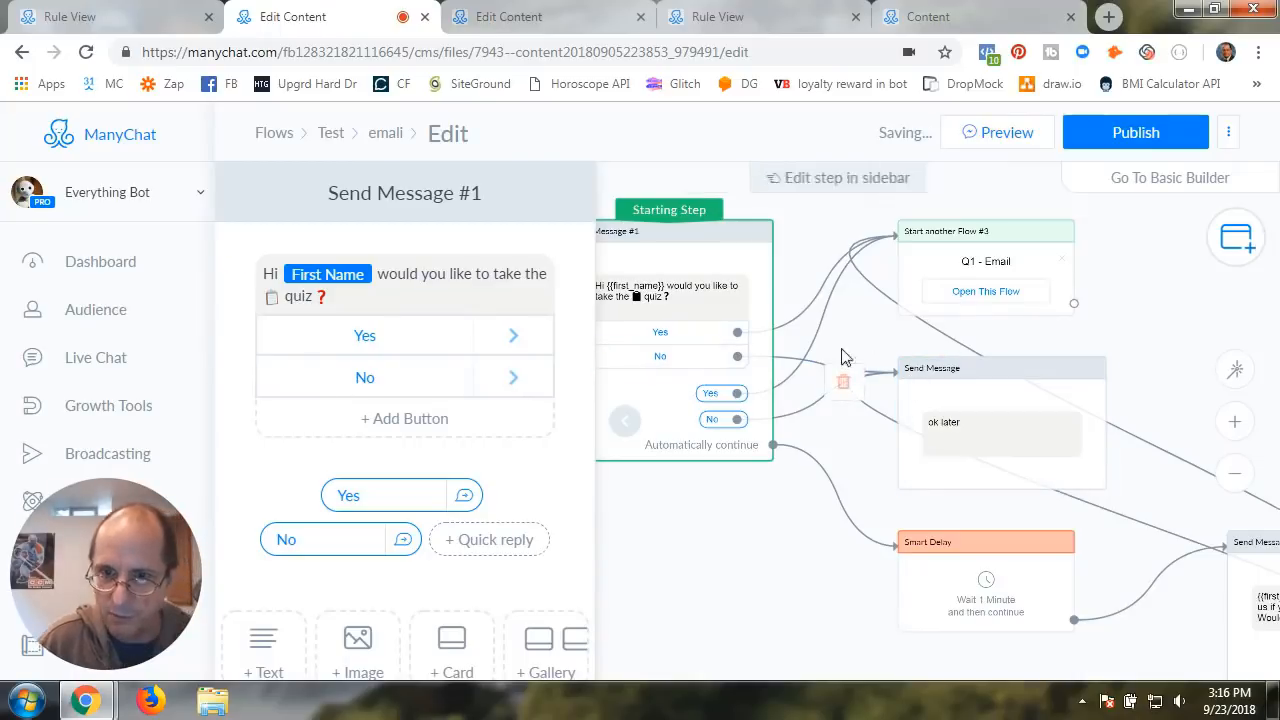
left_click(1135, 133)
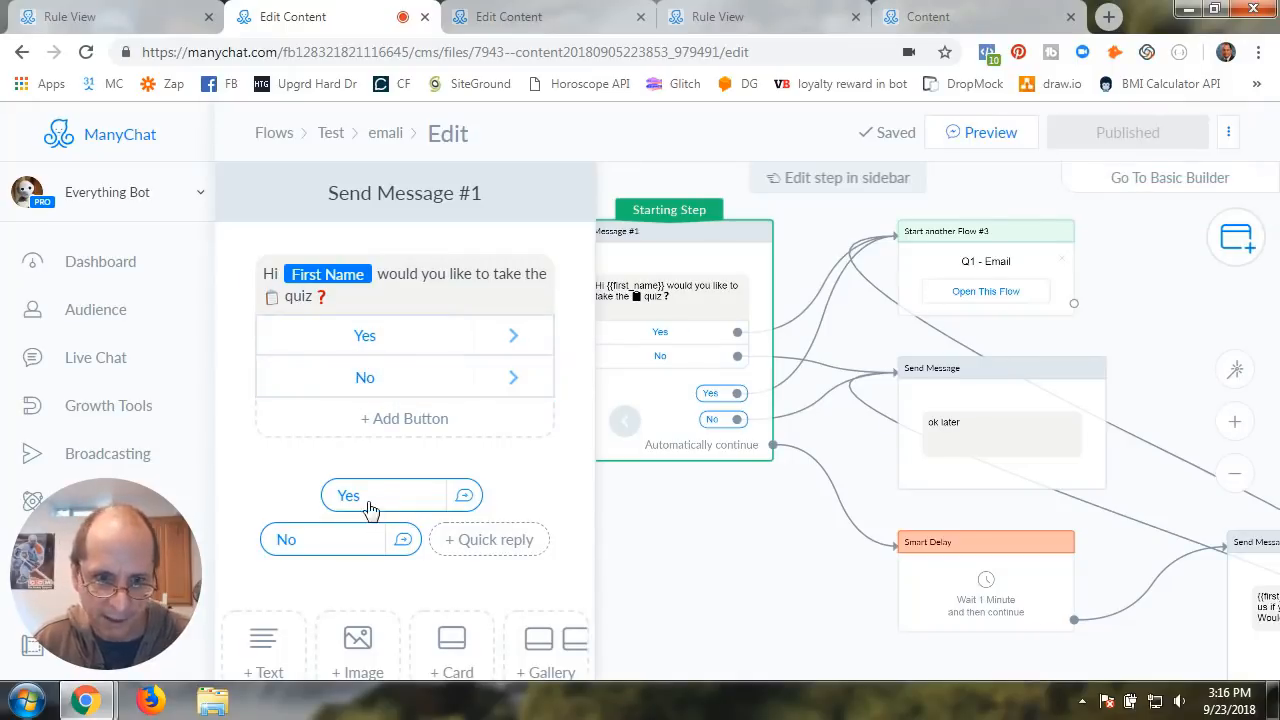
- Review the Yes button's settings and the continuation step of Send Message #1
left_click(443, 349)
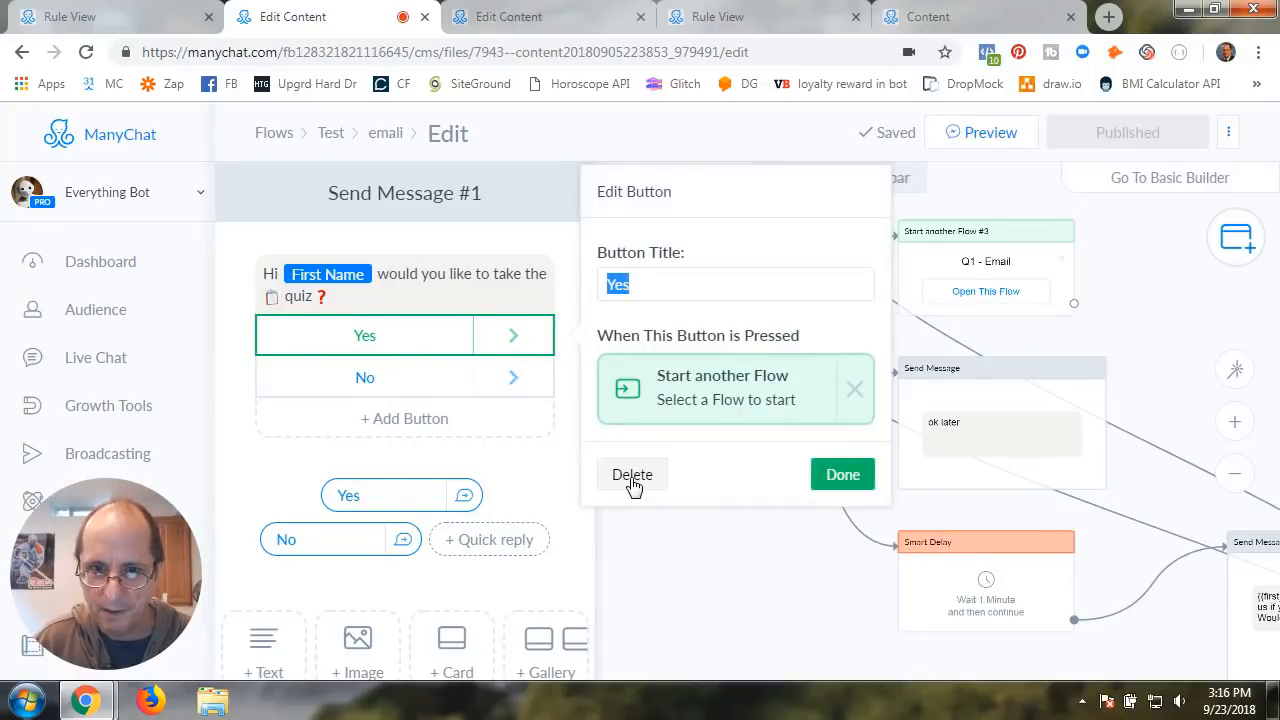
left_click(322, 450)
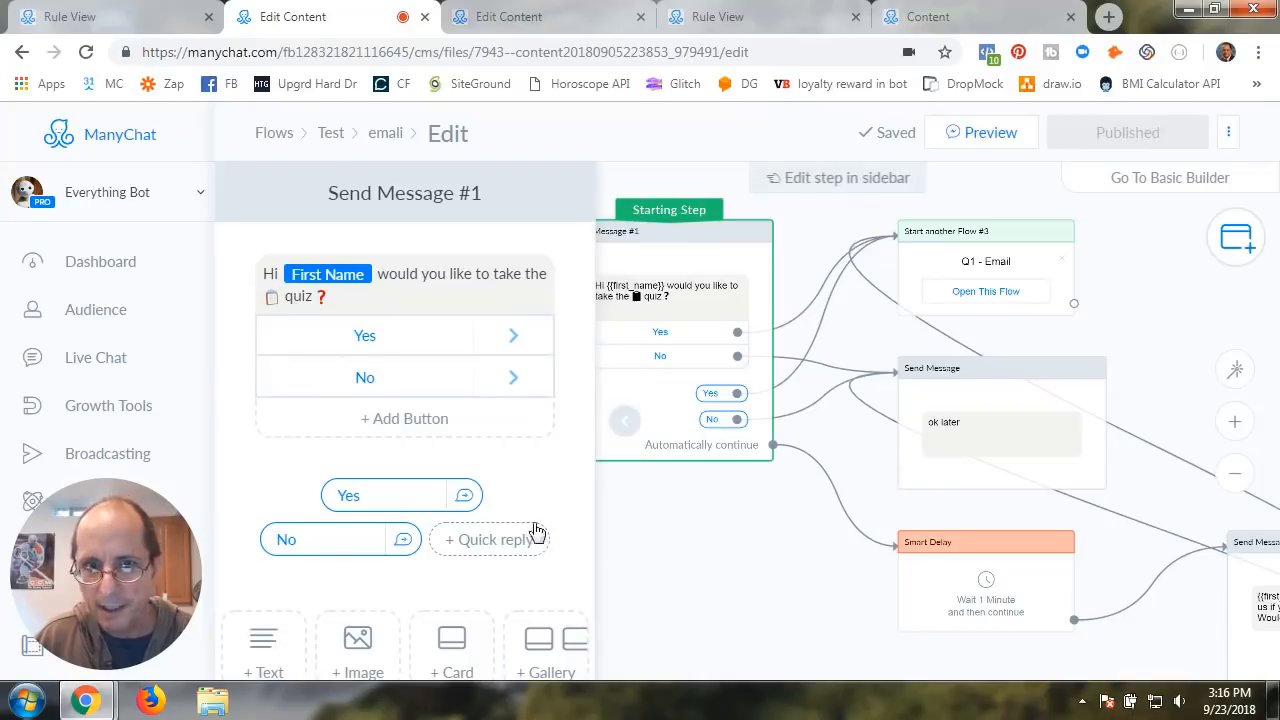
scroll(534, 531, "down", 4)
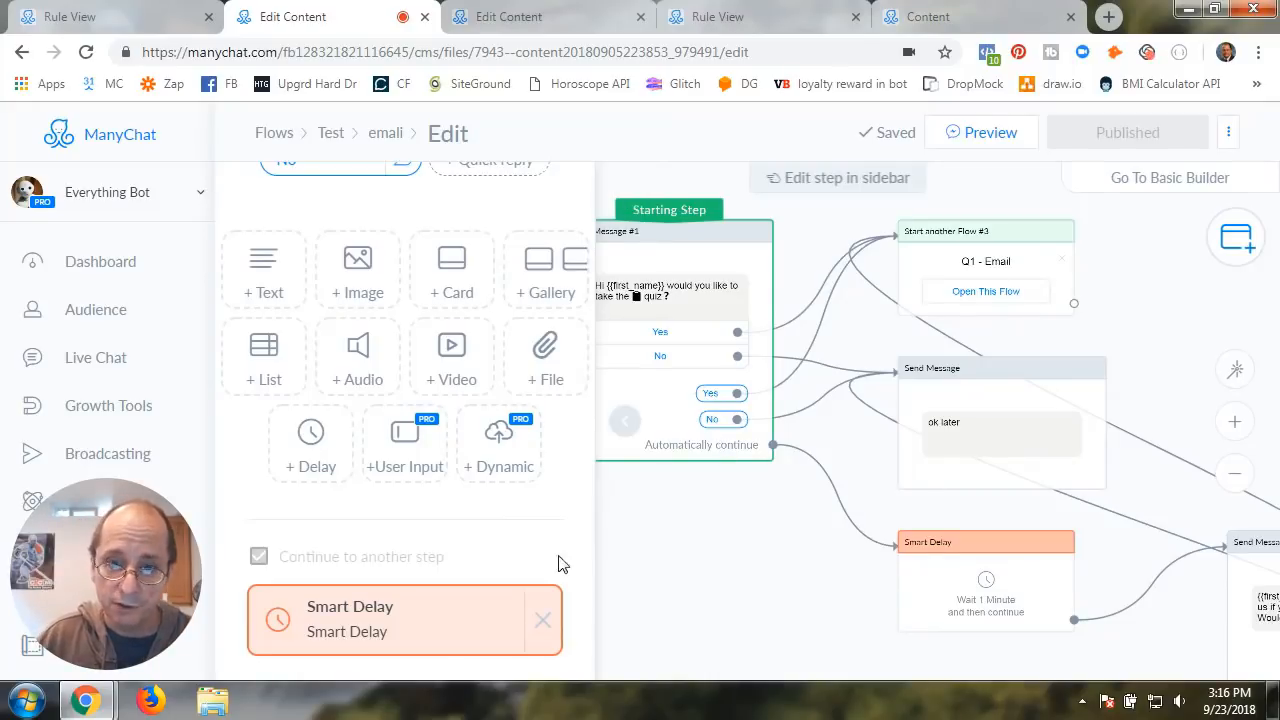
left_click(622, 422)
- Inspect the Start another Flow #3 block and the Q1 - Email flow it starts, and return to the main flow
left_click_drag(671, 540, 528, 532)
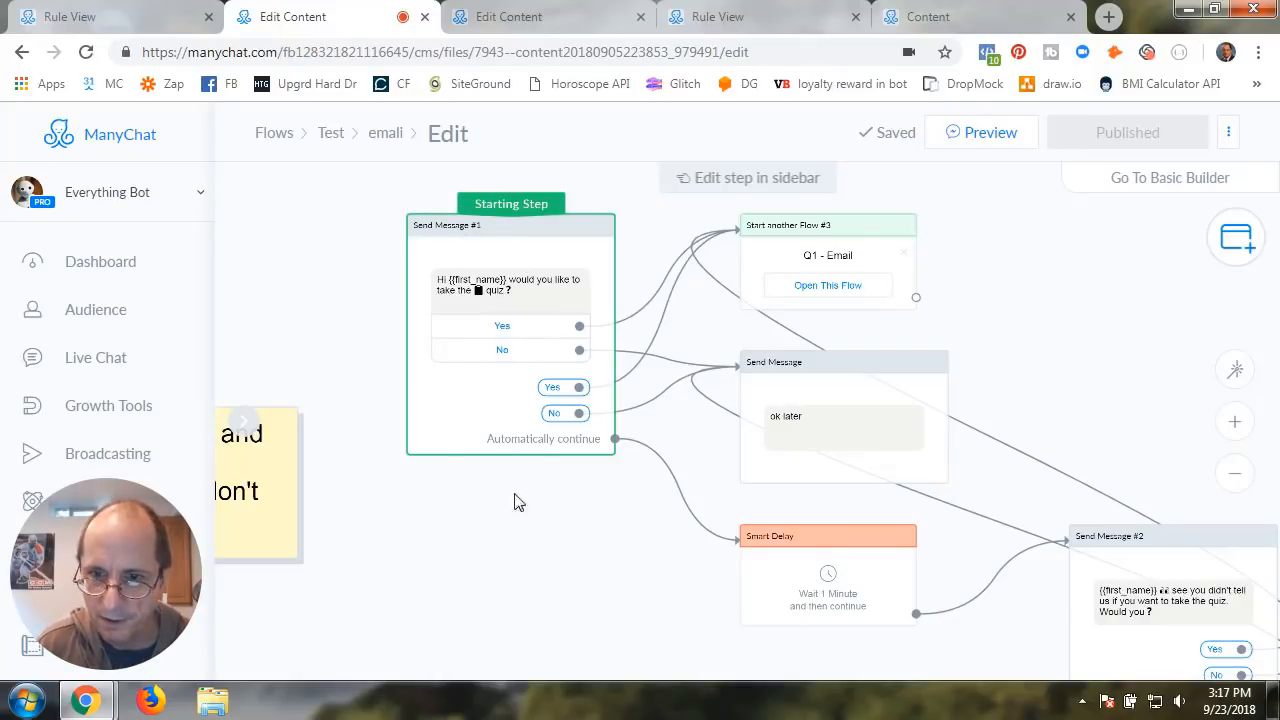
left_click_drag(634, 580, 533, 569)
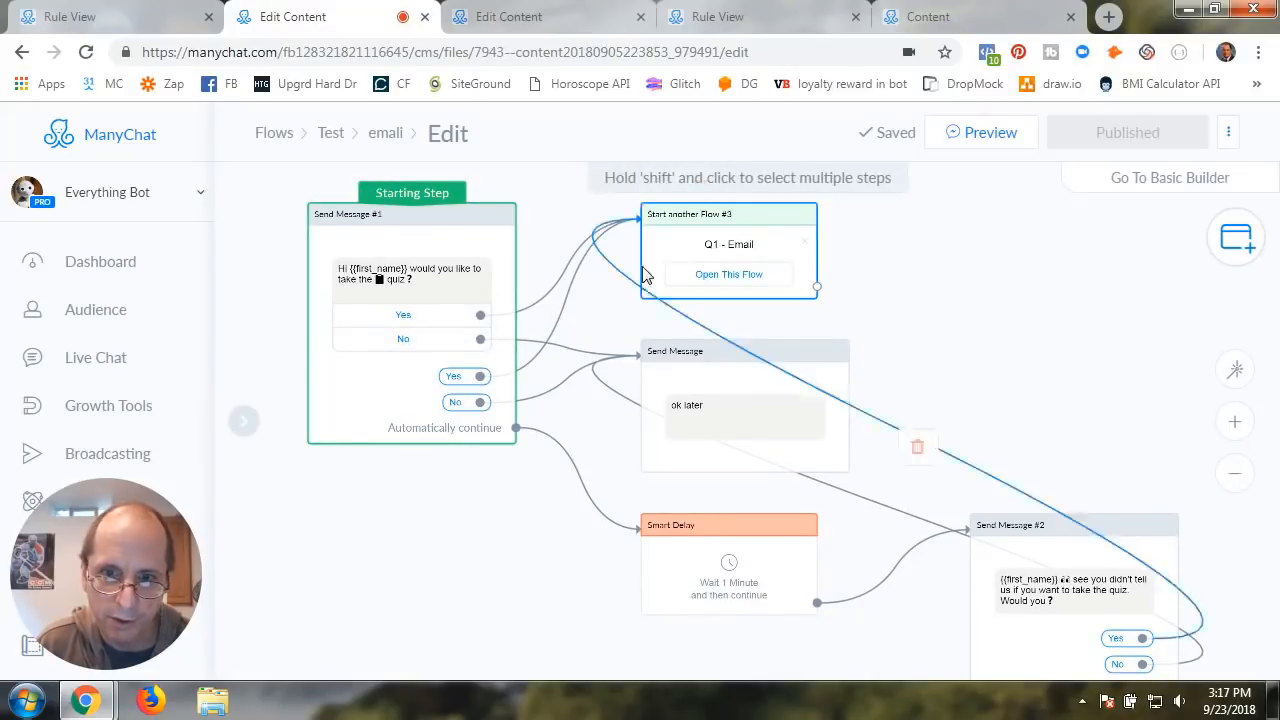
left_click(733, 260)
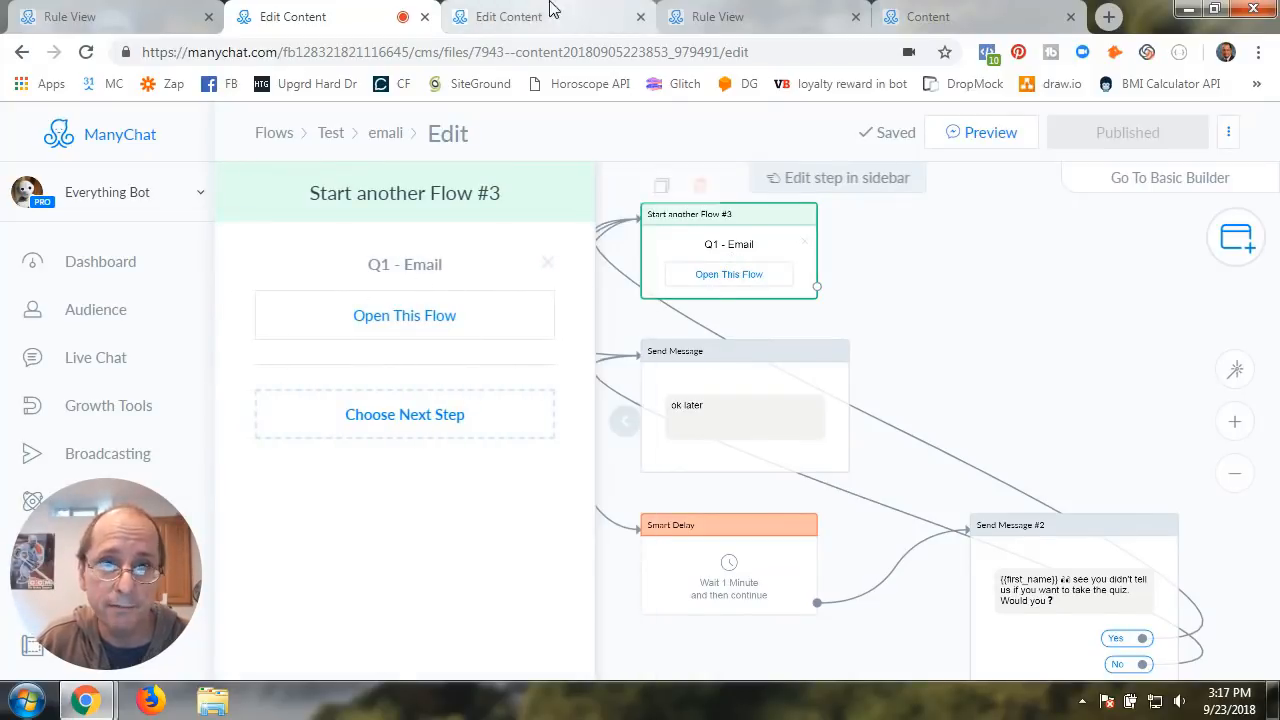
left_click(548, 17)
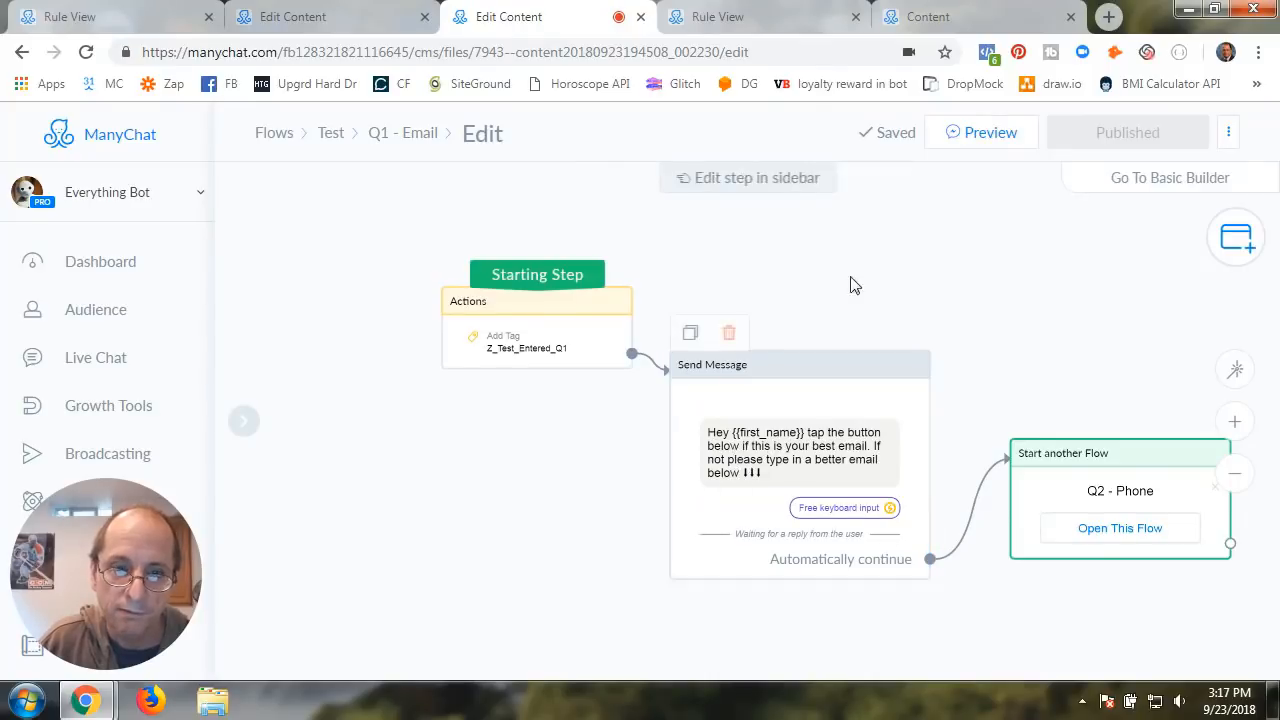
left_click(355, 22)
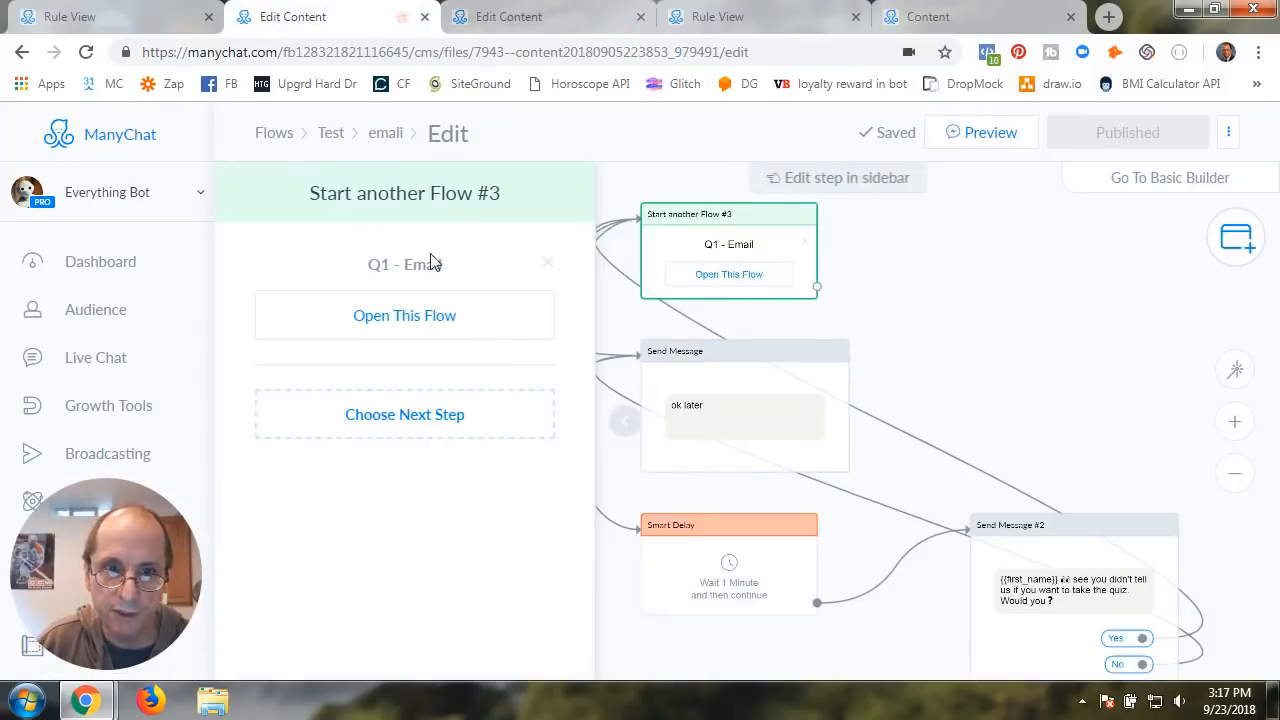
left_click(632, 428)
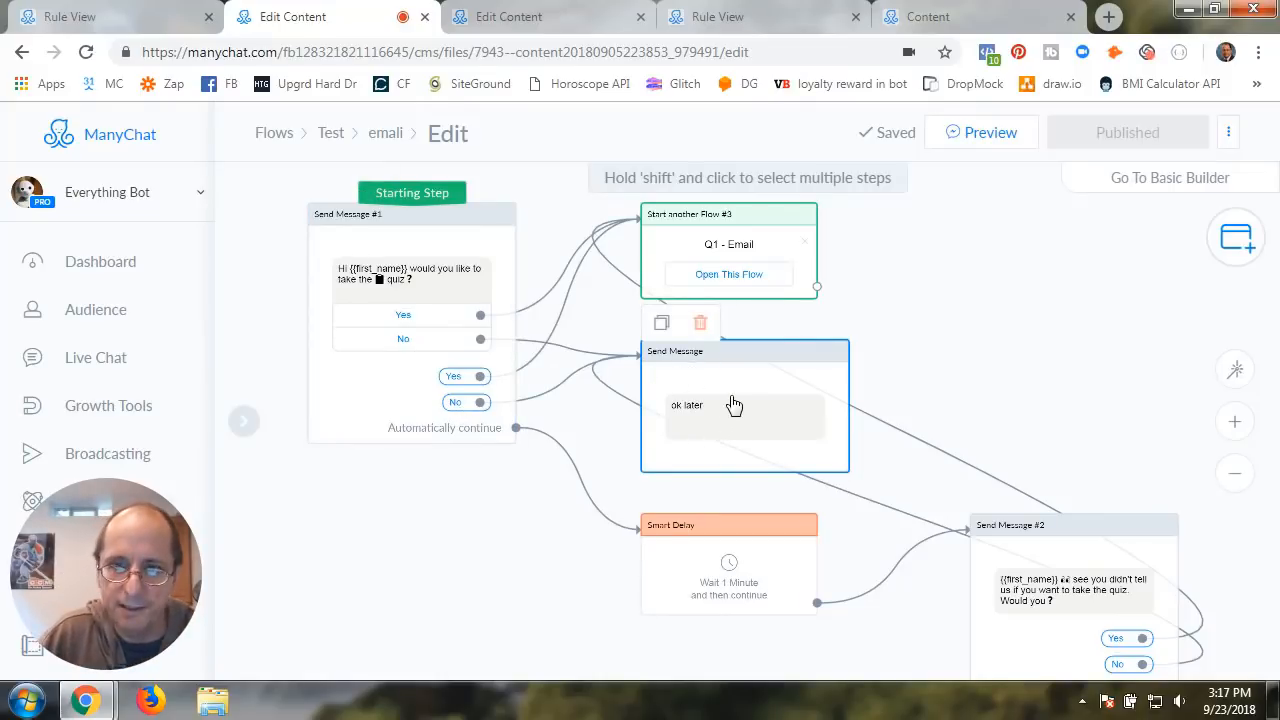
- Trace the automatic continuation from Send Message #1 to the Smart Delay block and examine the delay's settings
left_click_drag(494, 526, 497, 420)
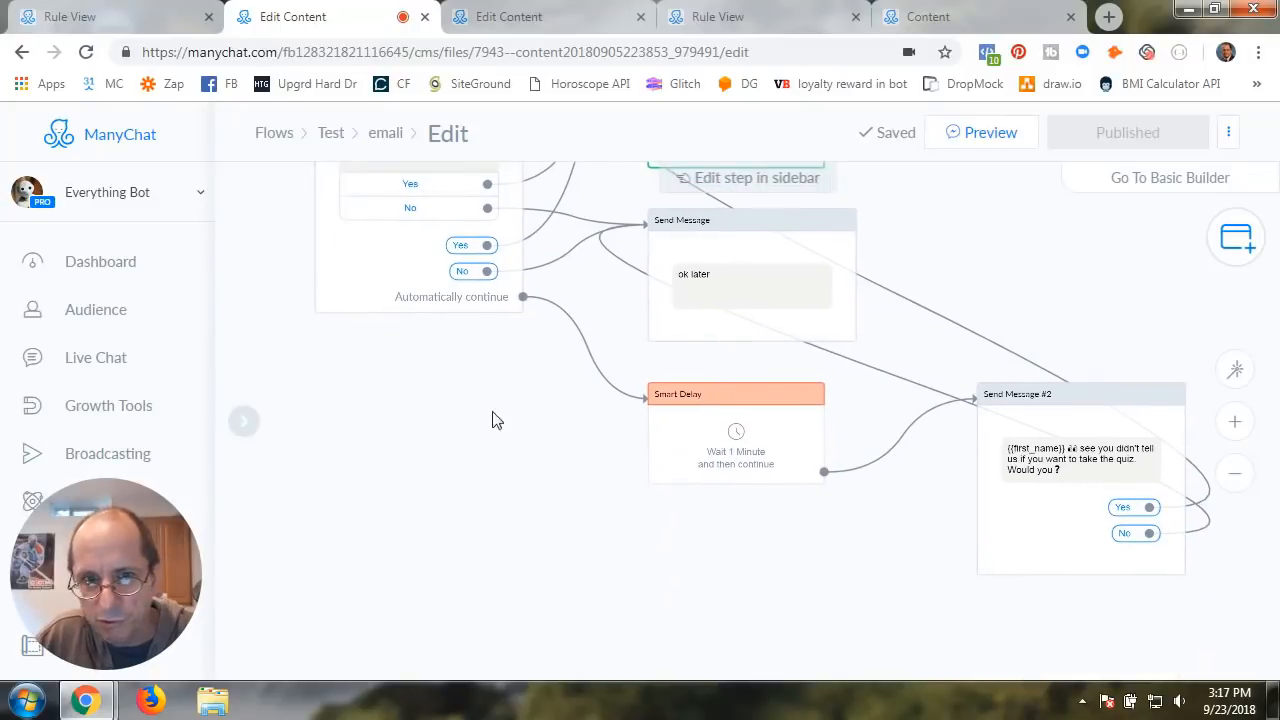
scroll(497, 420, "up", 6)
left_click_drag(669, 434, 562, 588)
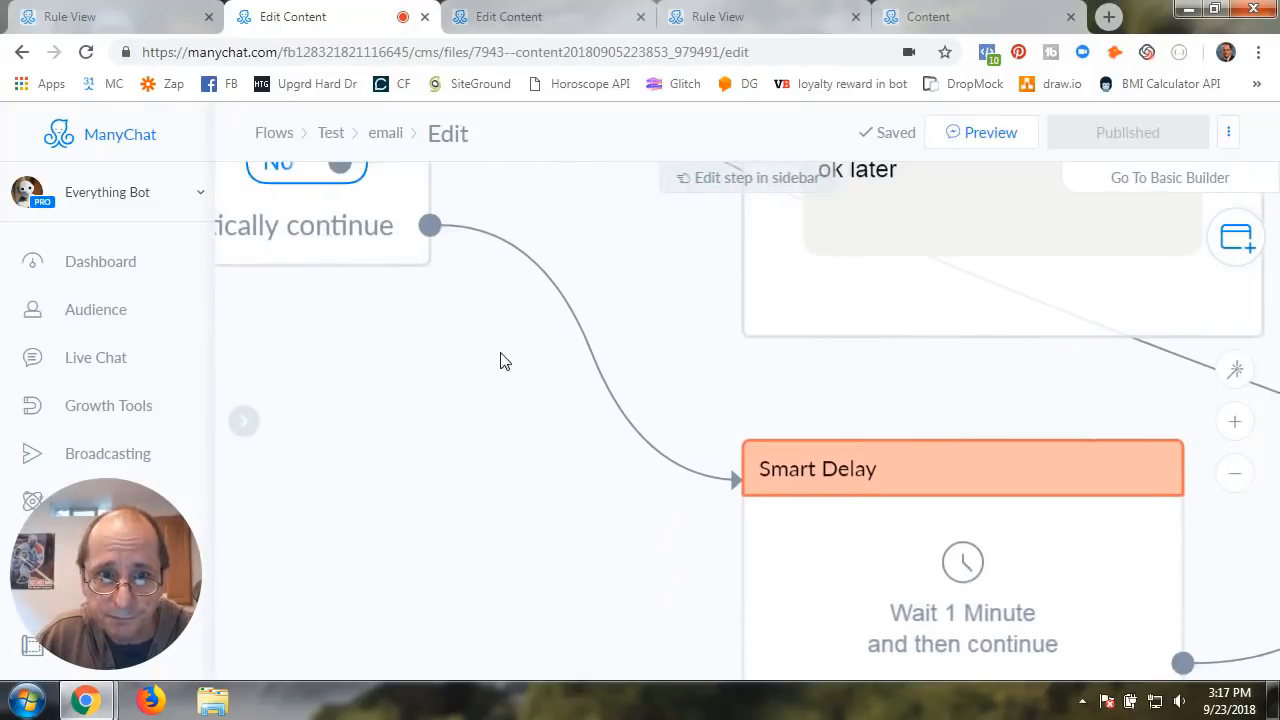
left_click_drag(505, 361, 634, 546)
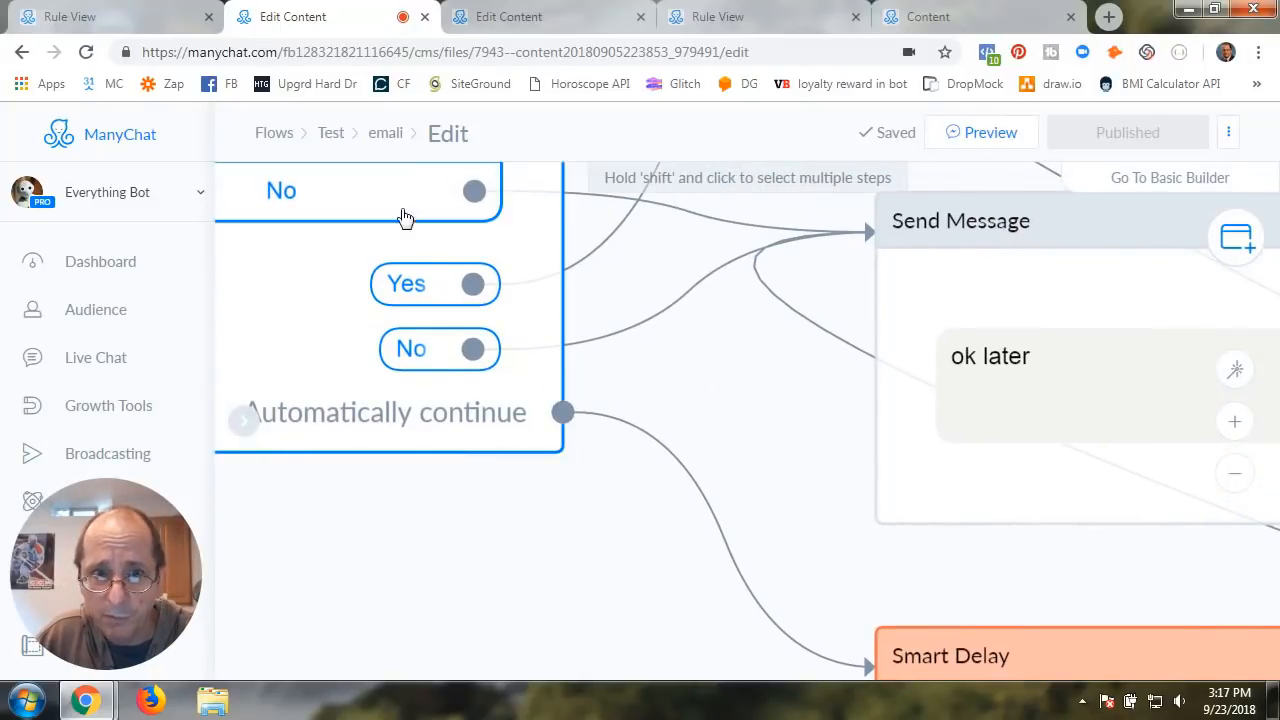
left_click_drag(566, 551, 368, 306)
left_click_drag(568, 573, 440, 453)
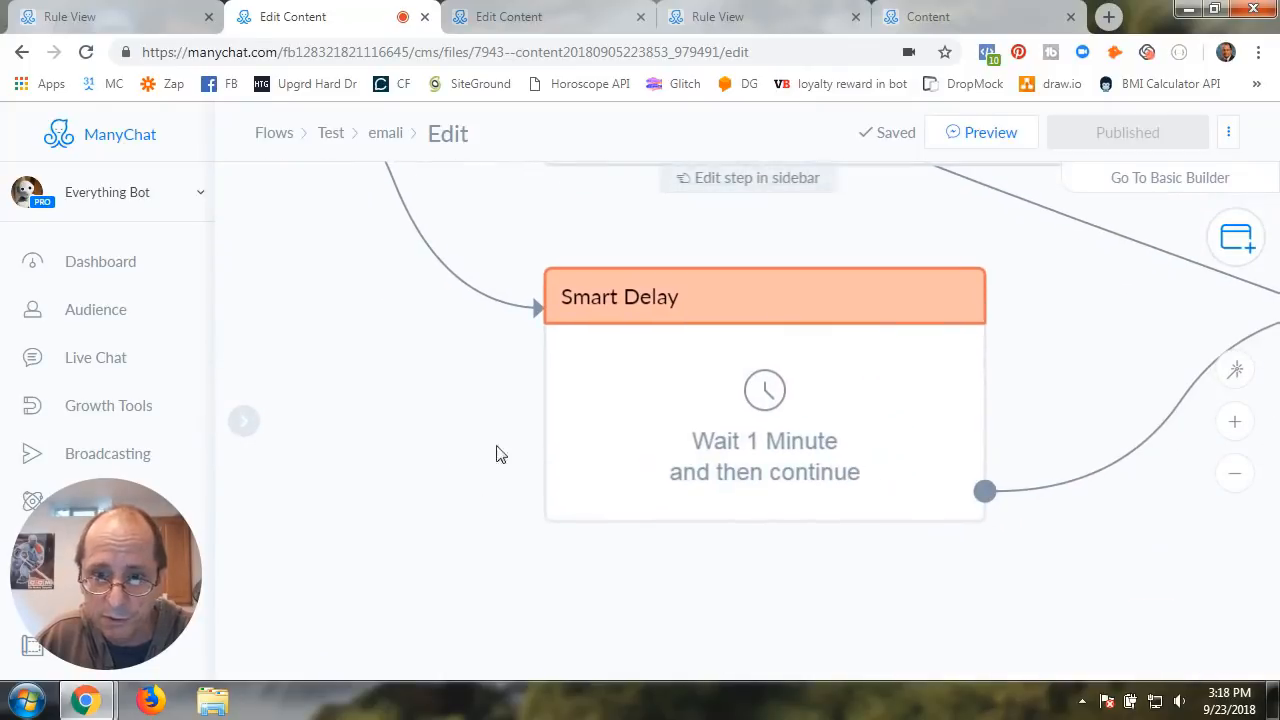
left_click(789, 400)
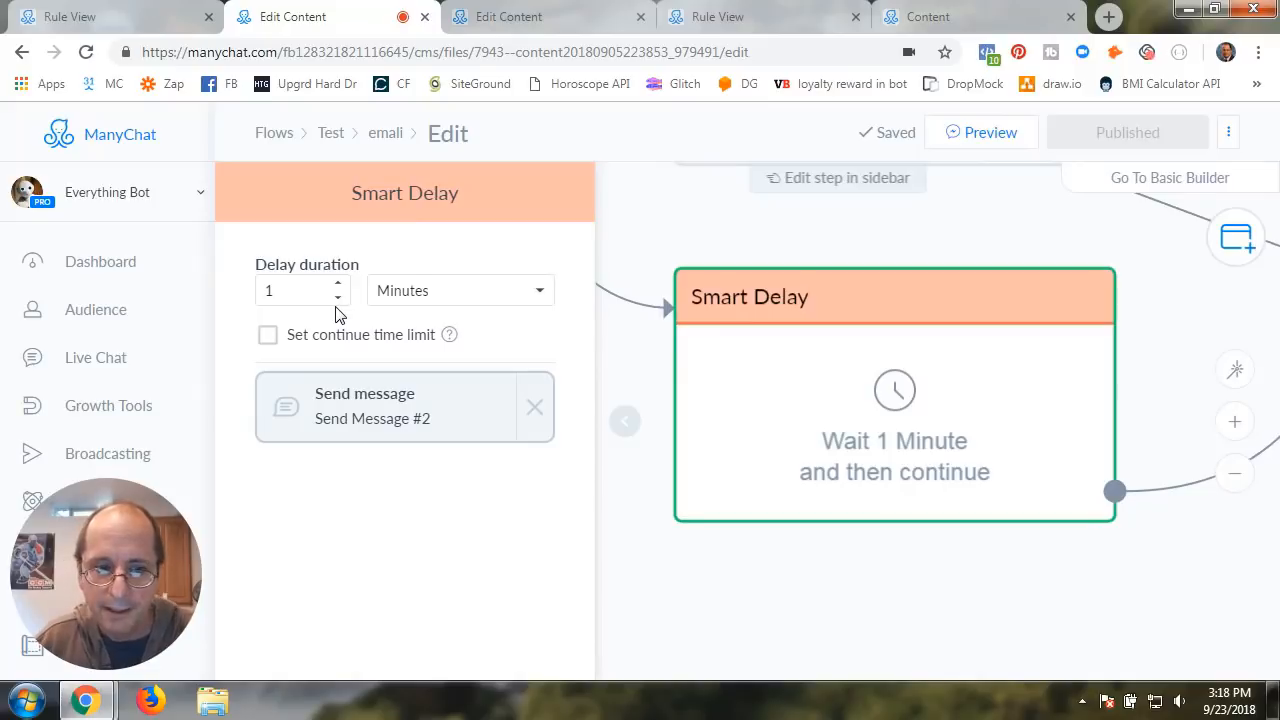
left_click(624, 438)
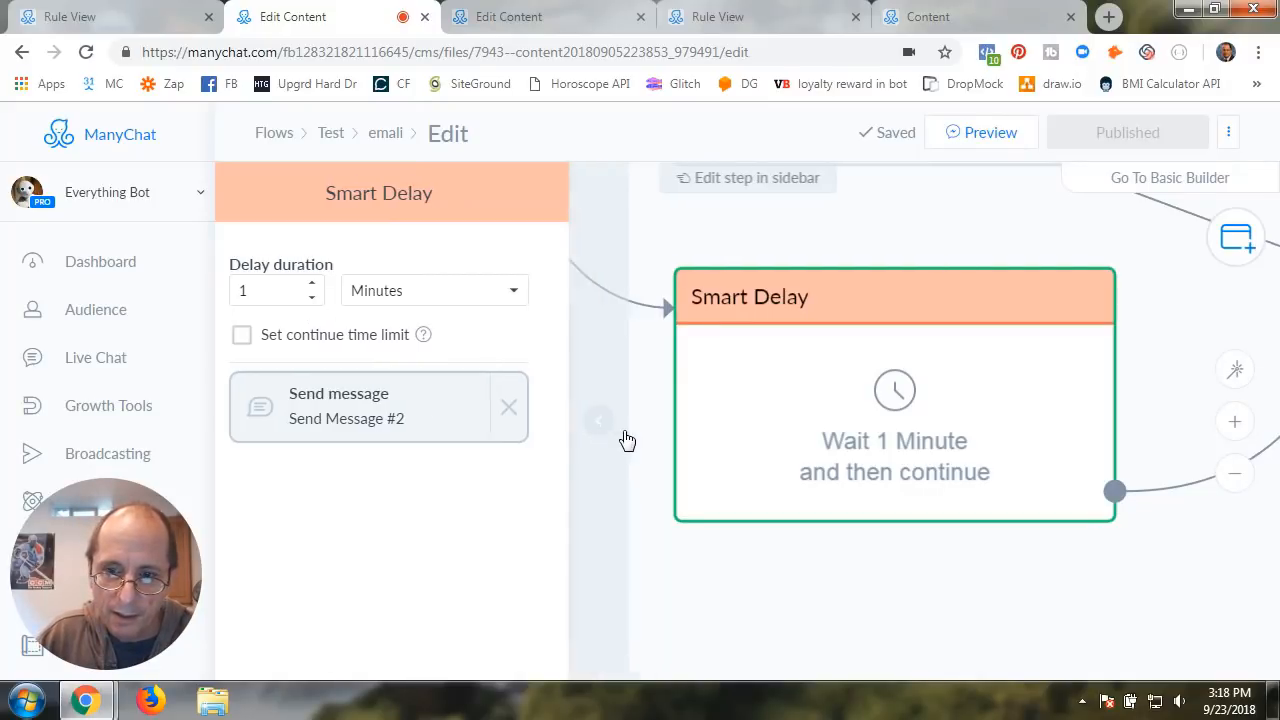
- Shift the Smart Delay block slightly left on the canvas and bring Send Message #2 into view
left_click_drag(814, 443, 708, 428)
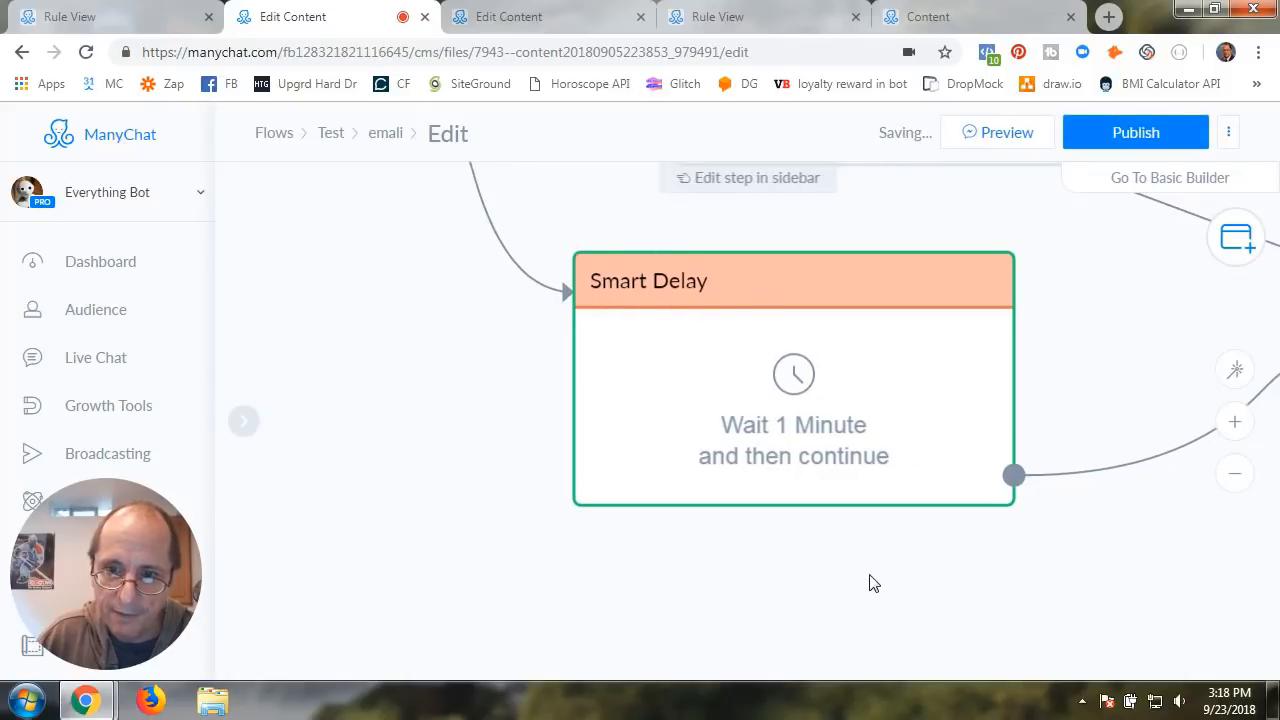
scroll(872, 580, "down", 4)
left_click_drag(984, 590, 528, 535)
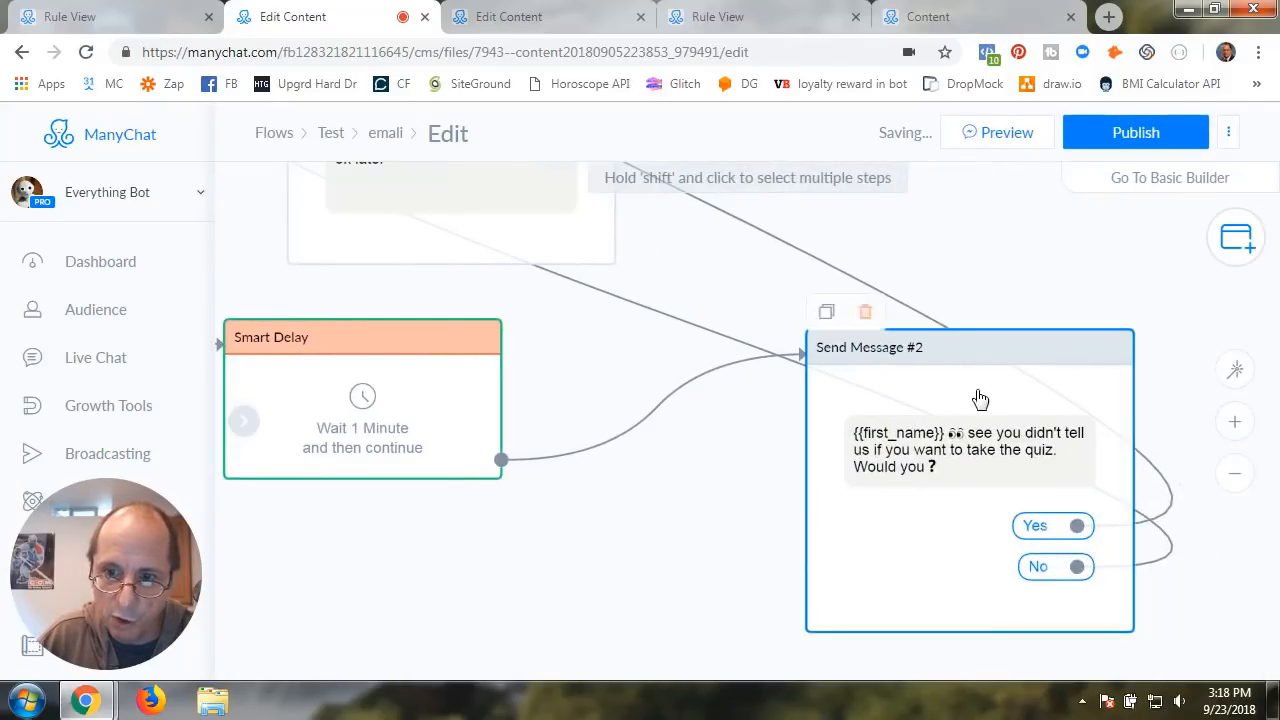
- Review the text and quick replies of Send Message #2 and the Yes and No buttons of Send Message #1
left_click(905, 530)
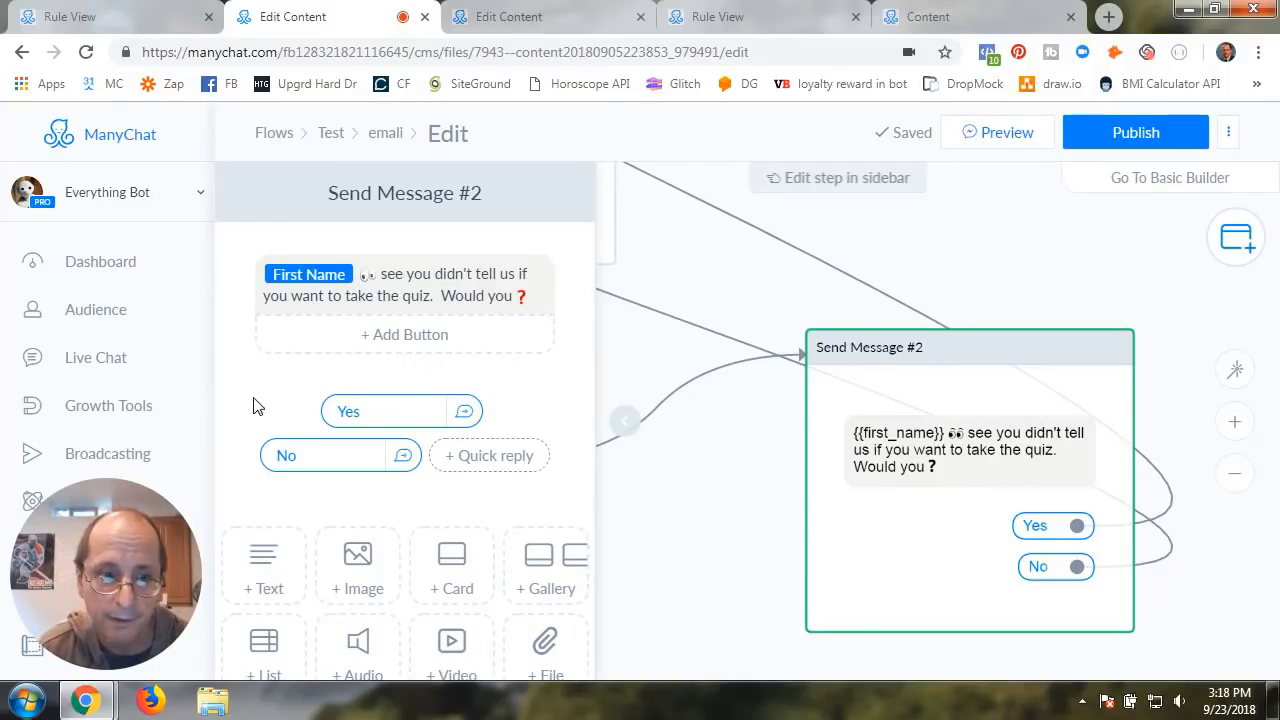
left_click(624, 422)
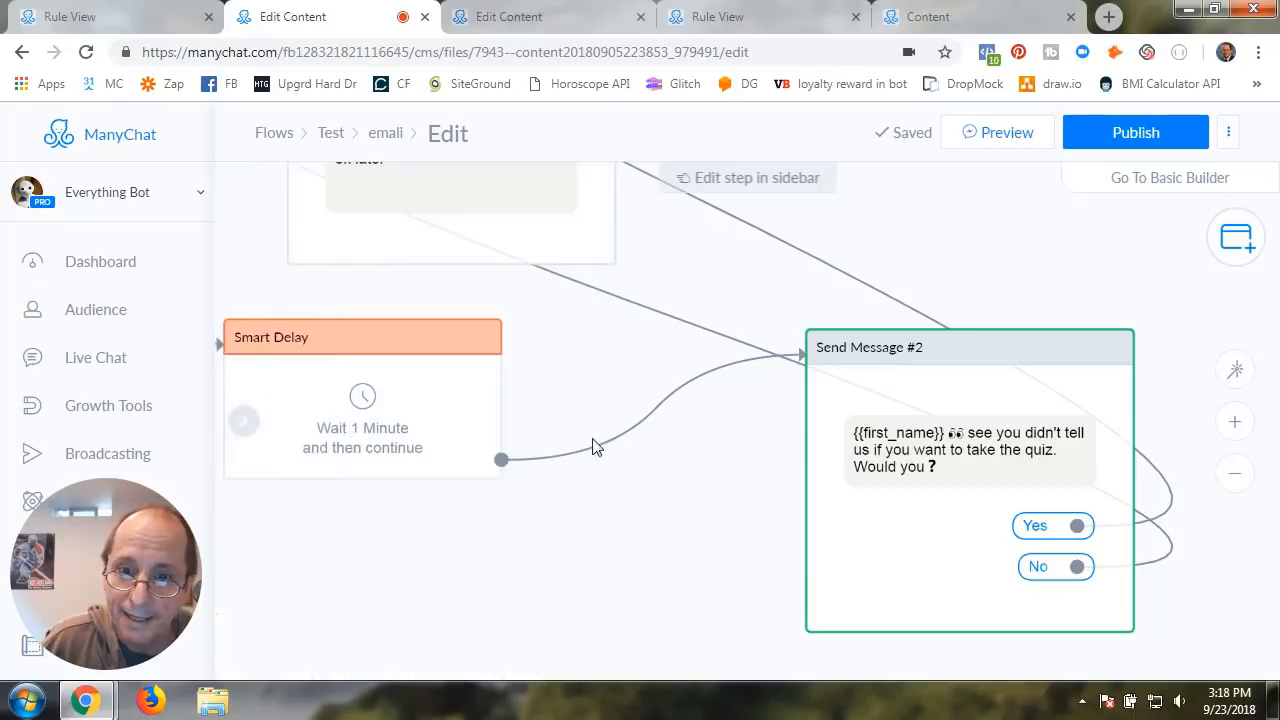
left_click_drag(615, 439, 720, 563)
left_click_drag(487, 418, 631, 534)
left_click_drag(500, 477, 677, 597)
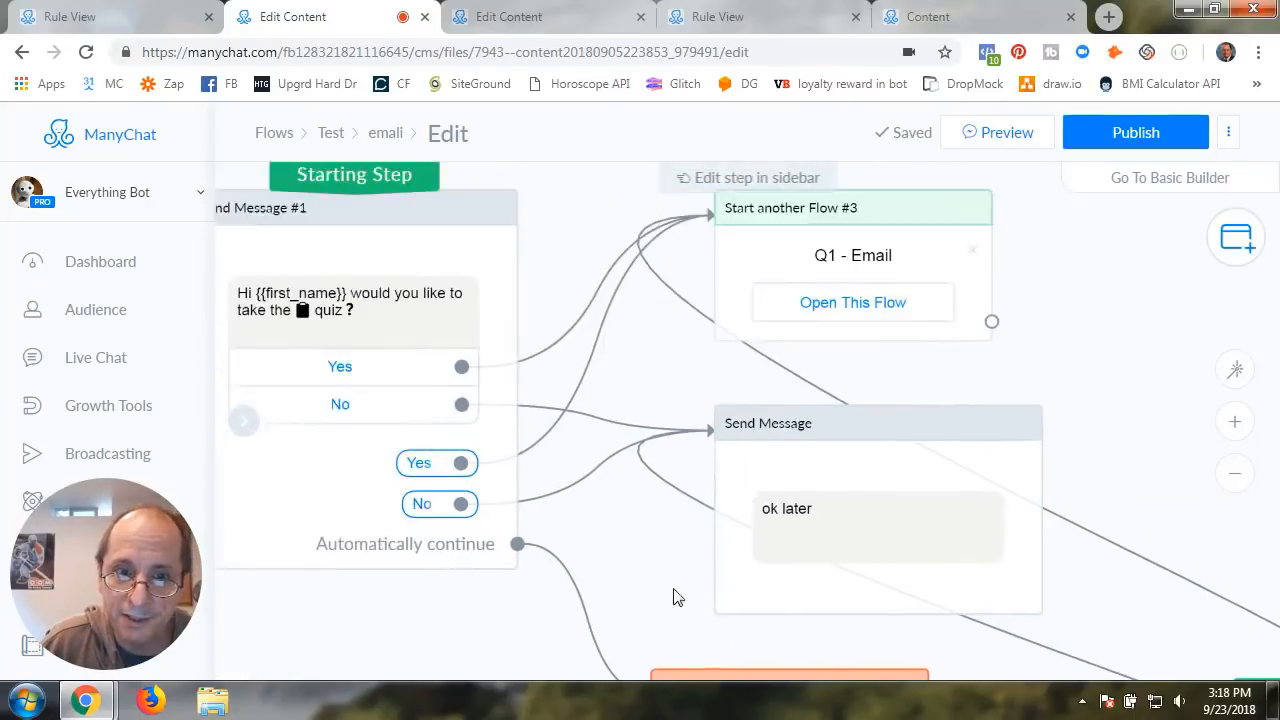
left_click_drag(561, 485, 670, 490)
left_click(522, 333)
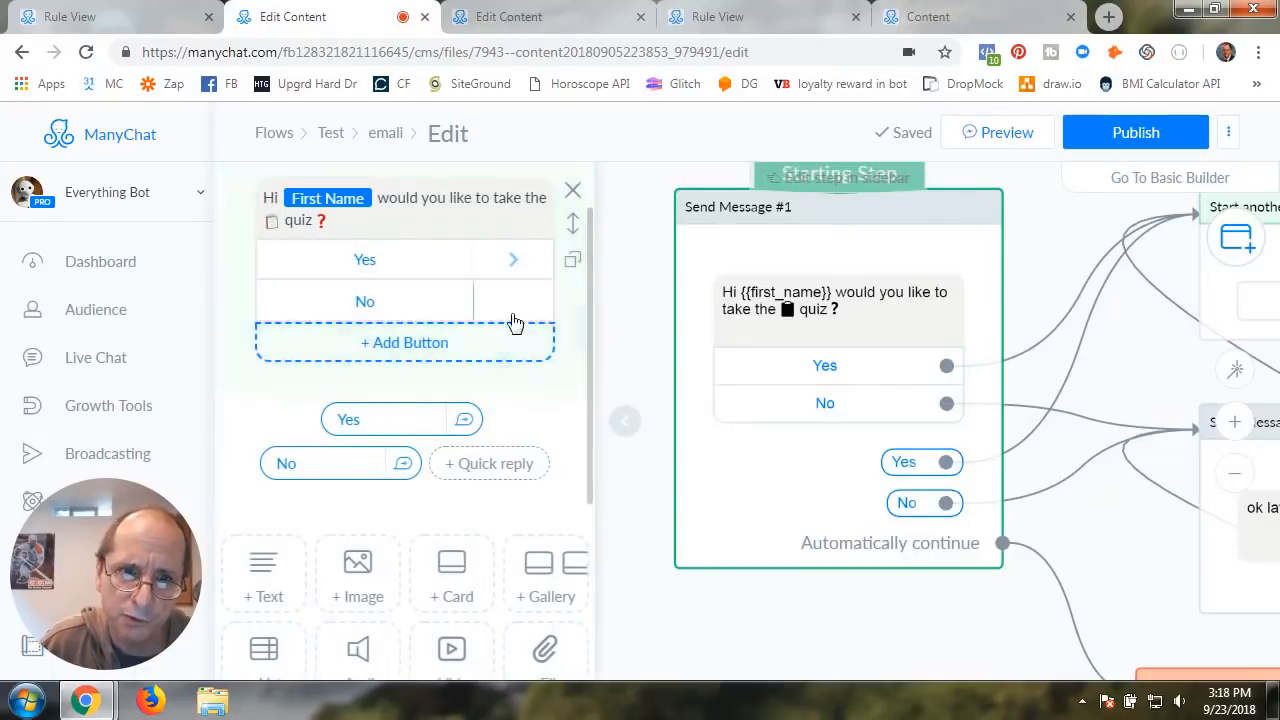
left_click(633, 427)
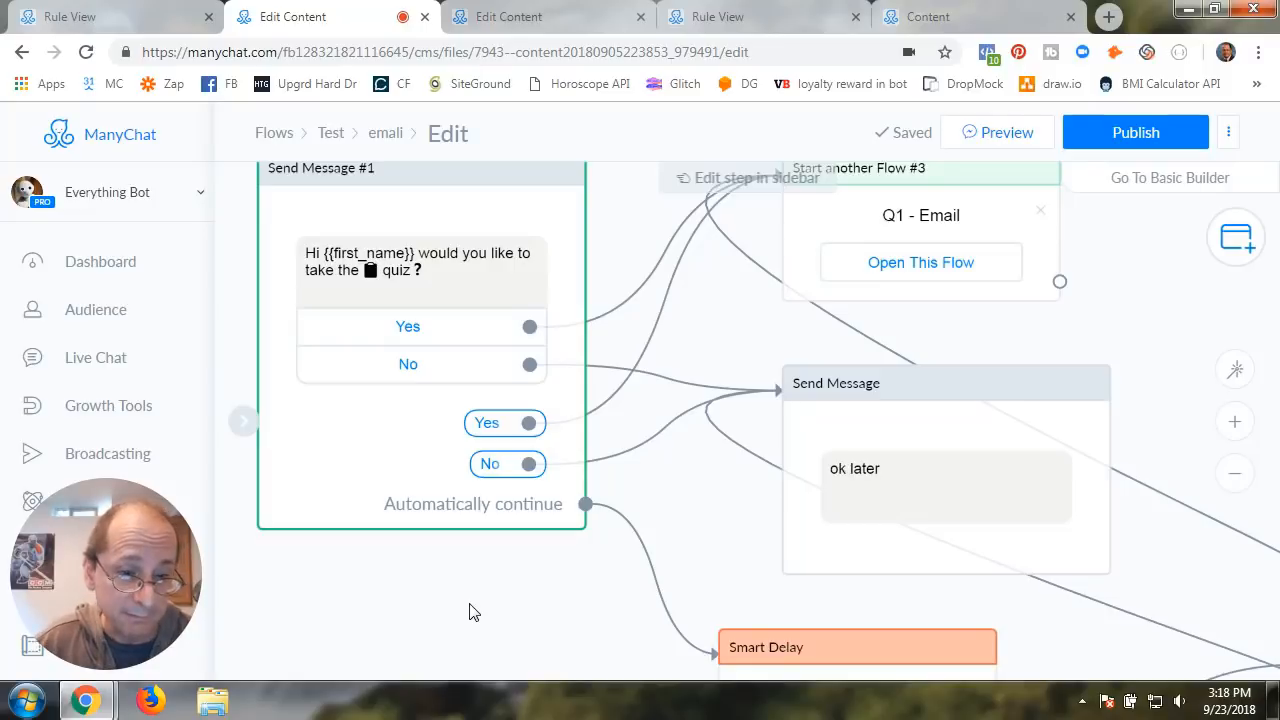
- Check the path from Send Message #1 through the Smart Delay to Send Message #2 and publish the flow
scroll(469, 612, "down", 2)
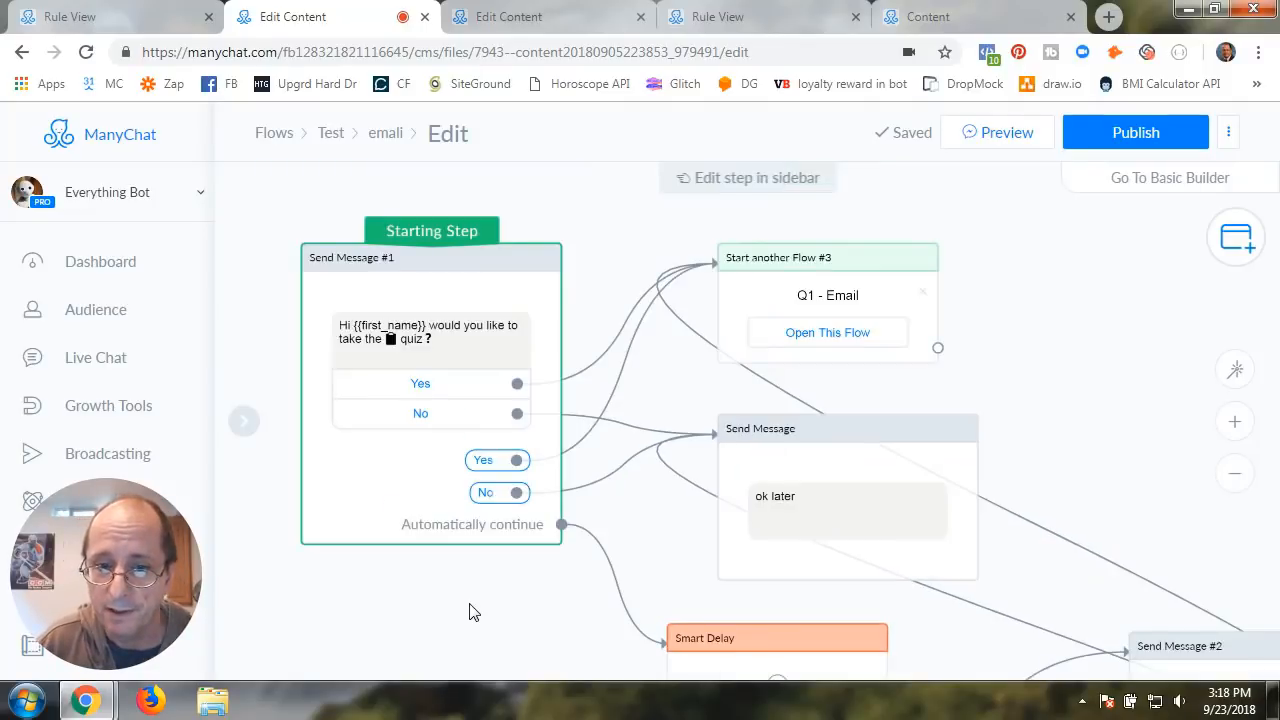
left_click_drag(505, 620, 506, 400)
left_click(754, 470)
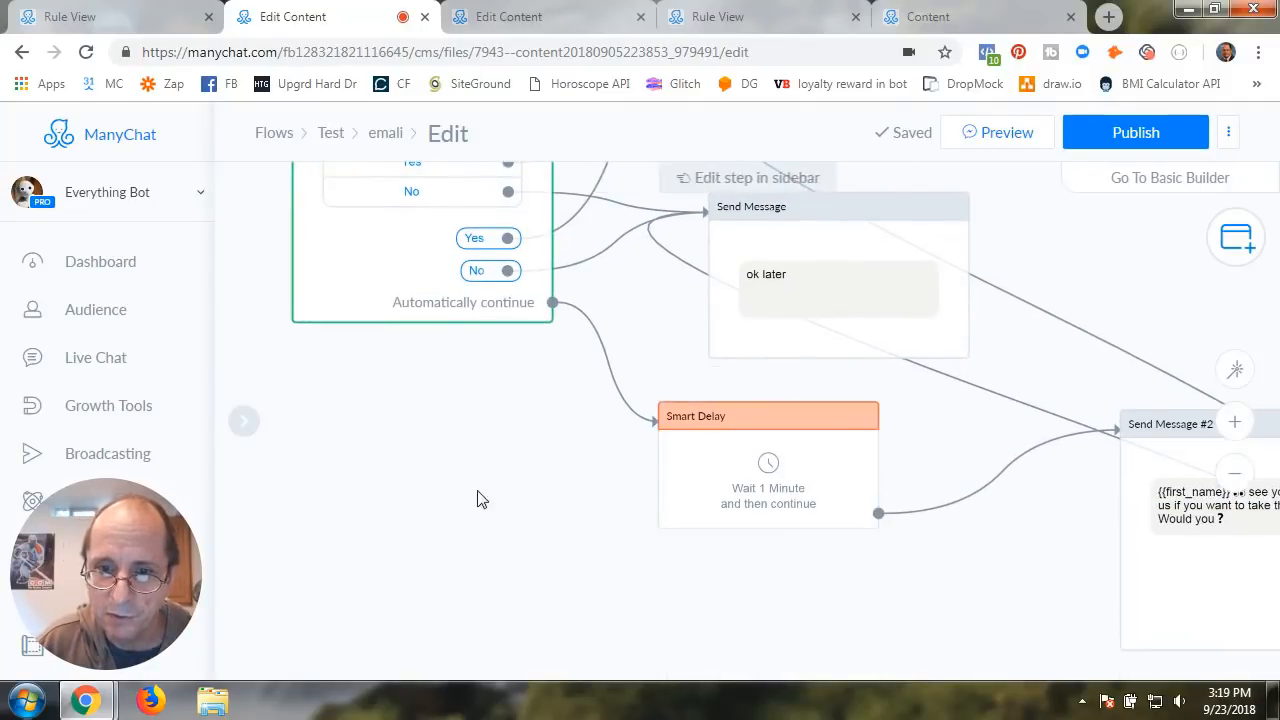
left_click_drag(478, 487, 498, 557)
scroll(498, 557, "down", 2)
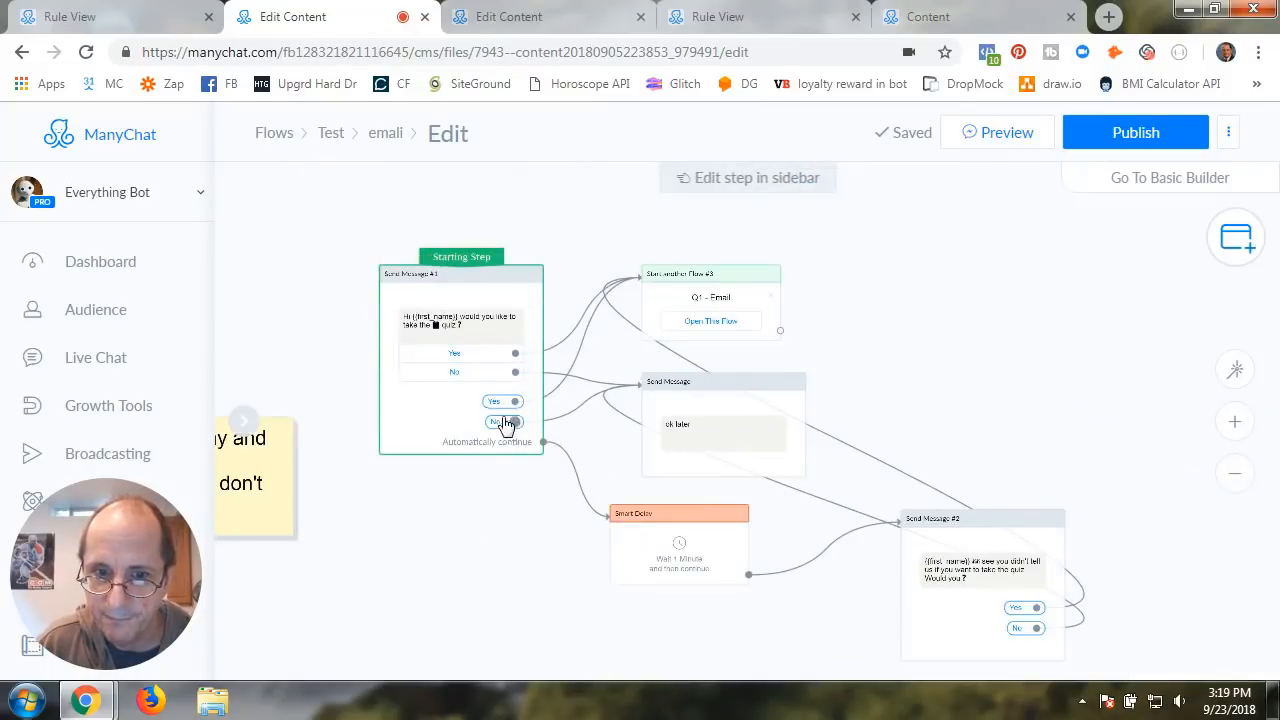
left_click_drag(517, 563, 506, 503)
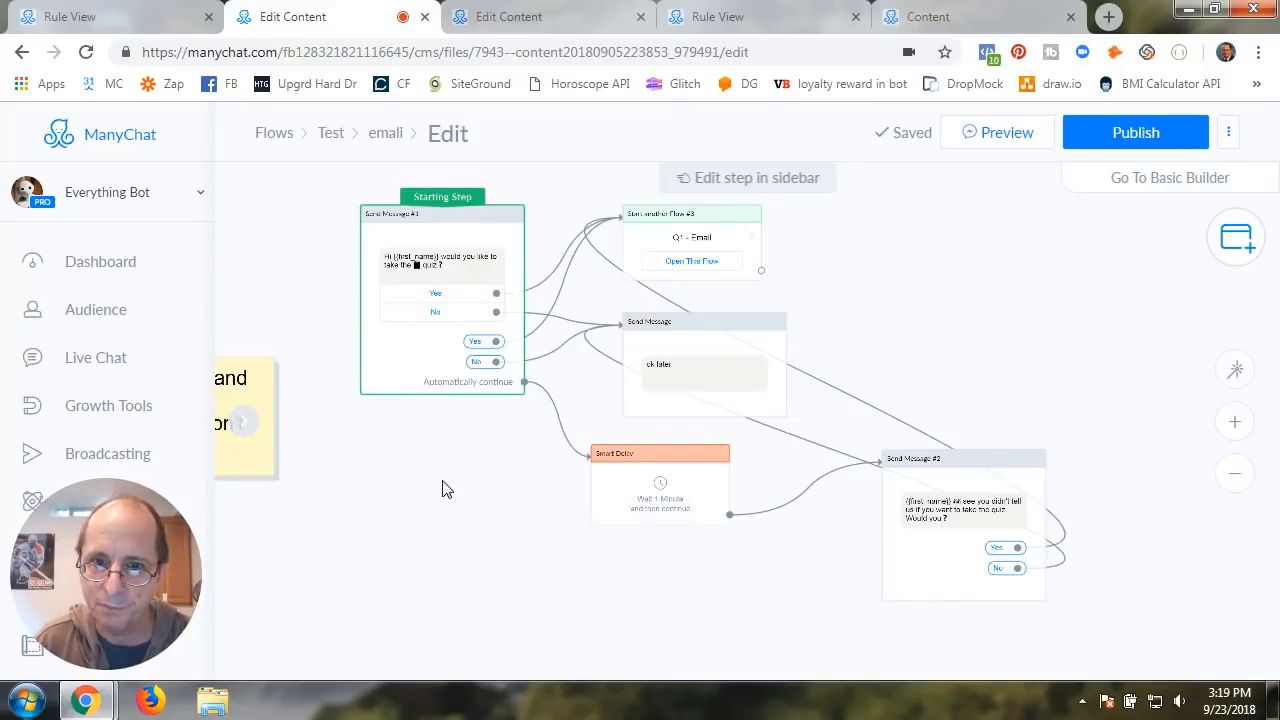
left_click(1076, 140)
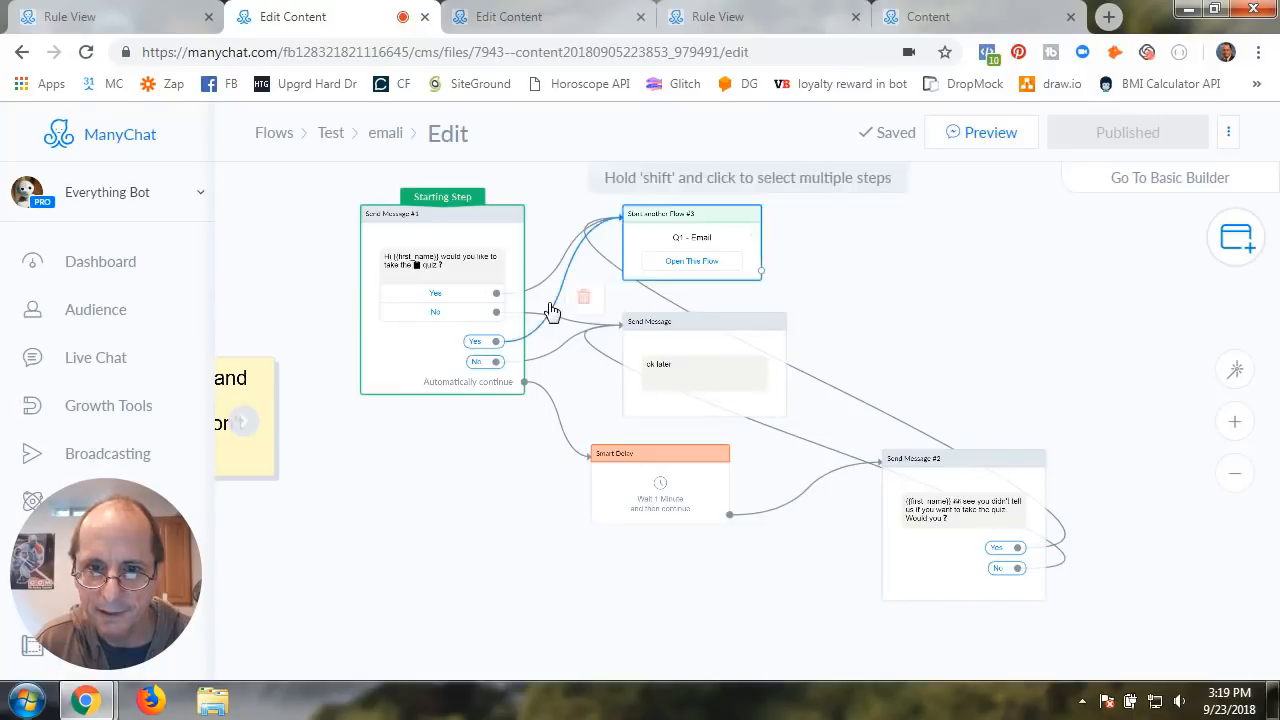
- Switch to the Q1 - Email flow, view its published version and reopen it for editing
left_click(583, 28)
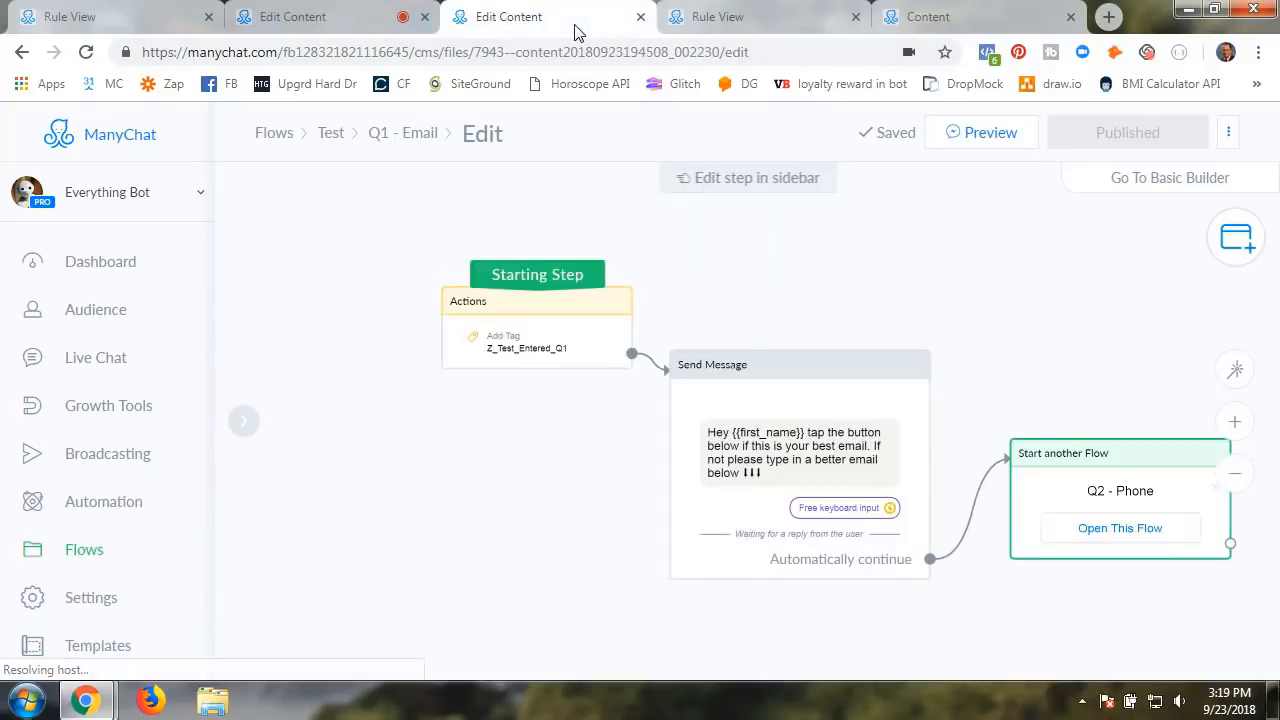
left_click(420, 138)
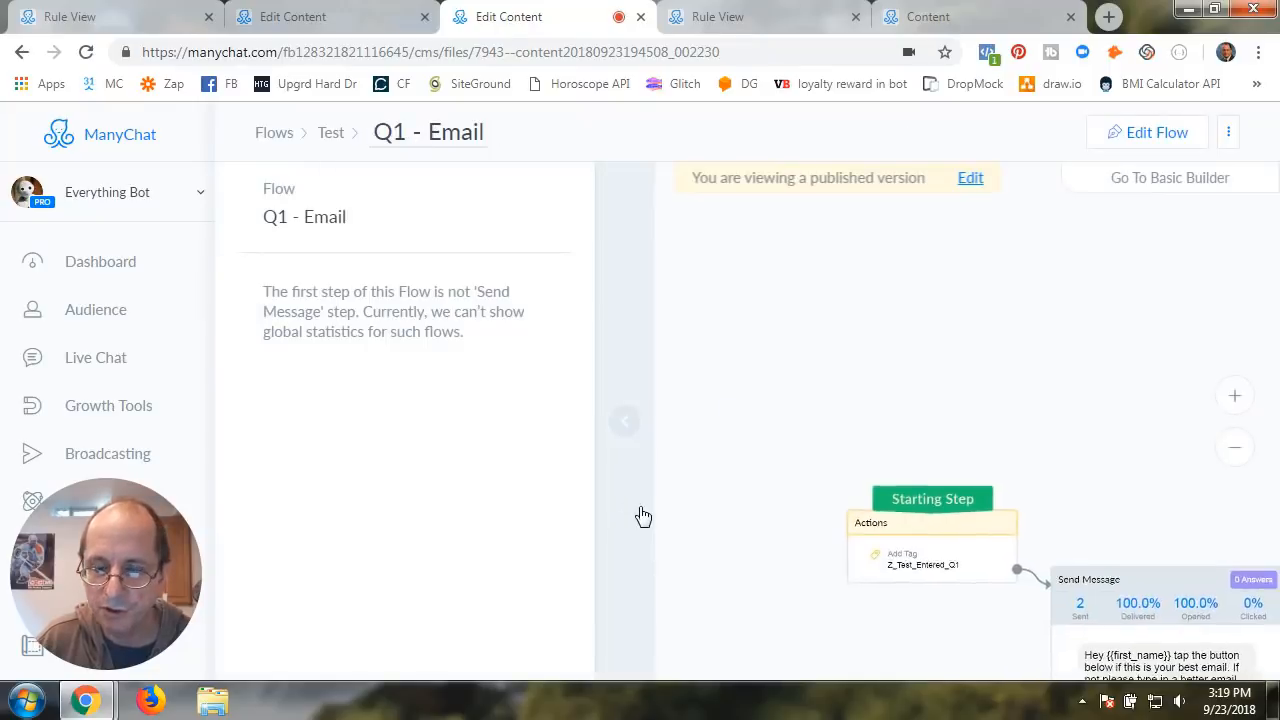
left_click(635, 427)
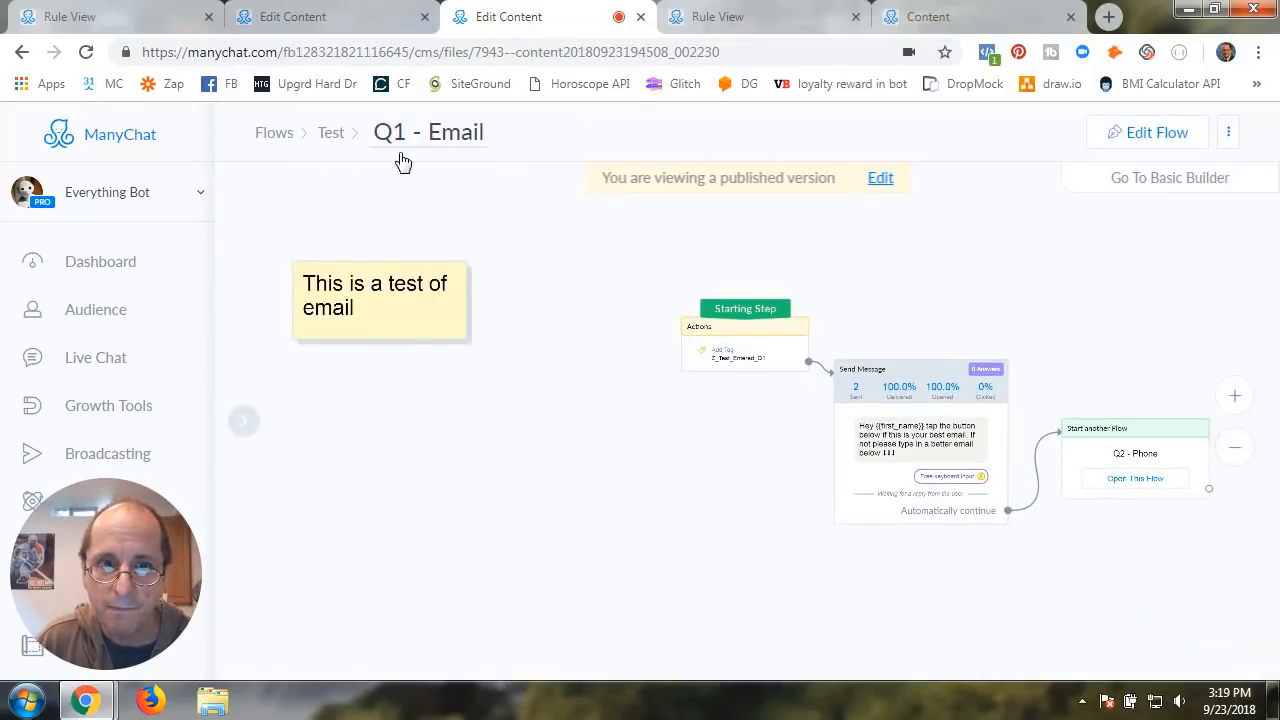
left_click(1140, 140)
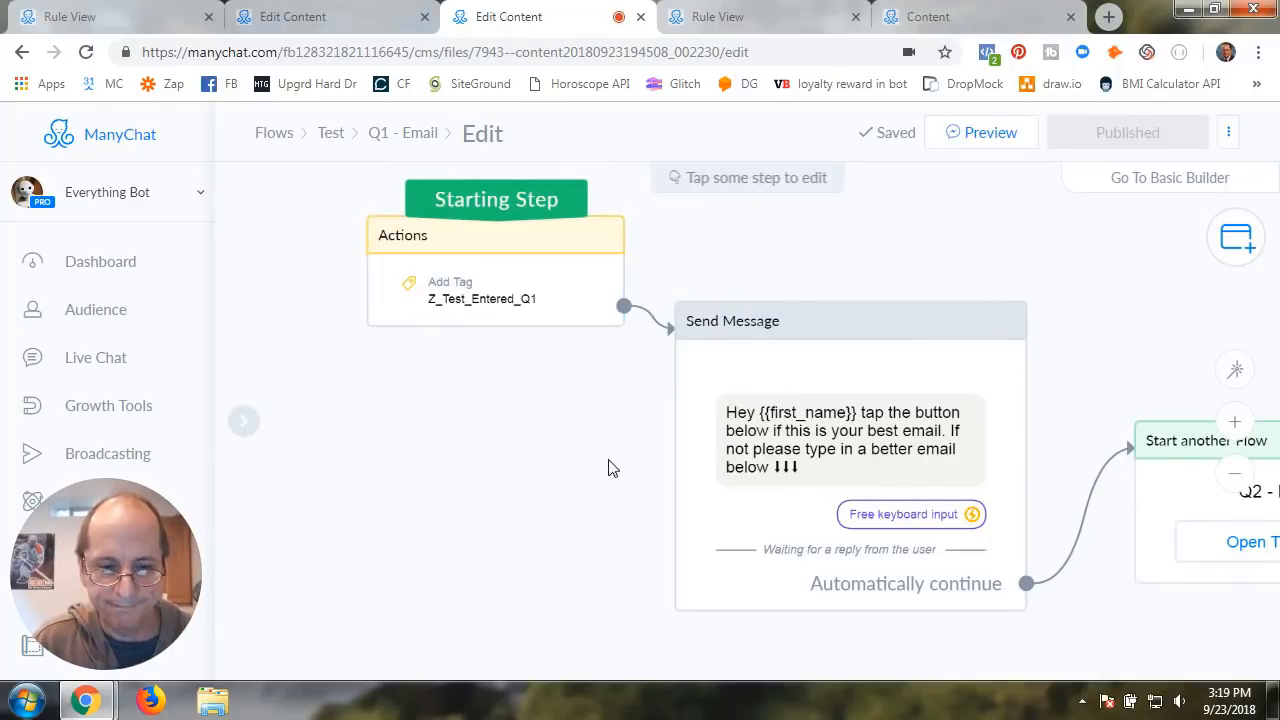
- Trace the Q1 - Email flow from its starting step and examine the Send Message block's free keyboard input settings
left_click_drag(603, 472, 558, 499)
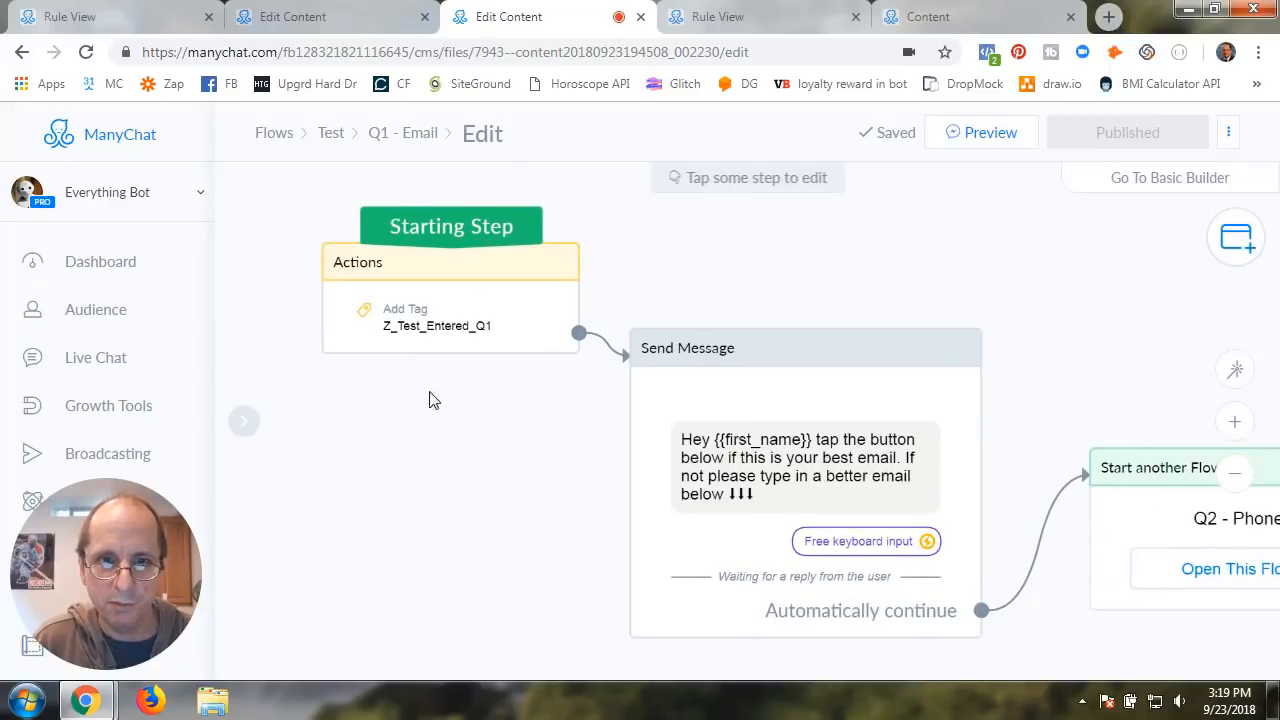
left_click_drag(509, 450, 492, 446)
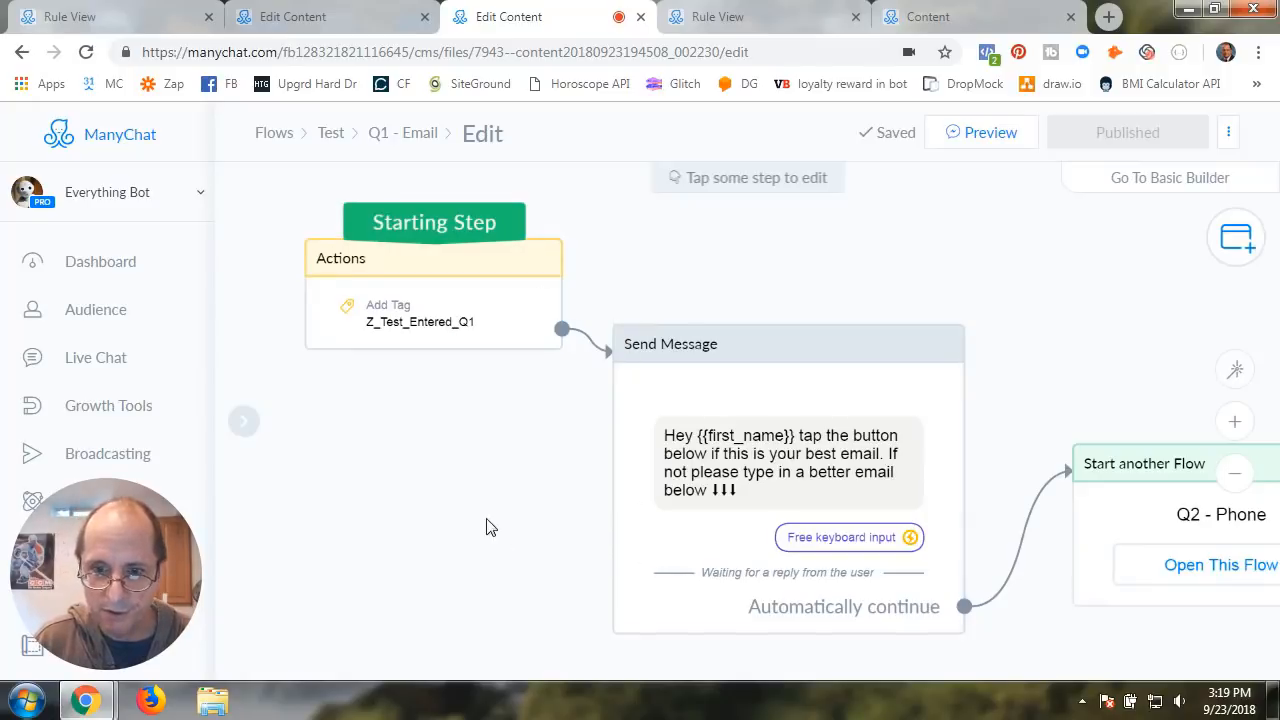
left_click_drag(486, 527, 358, 417)
left_click_drag(928, 591, 878, 590)
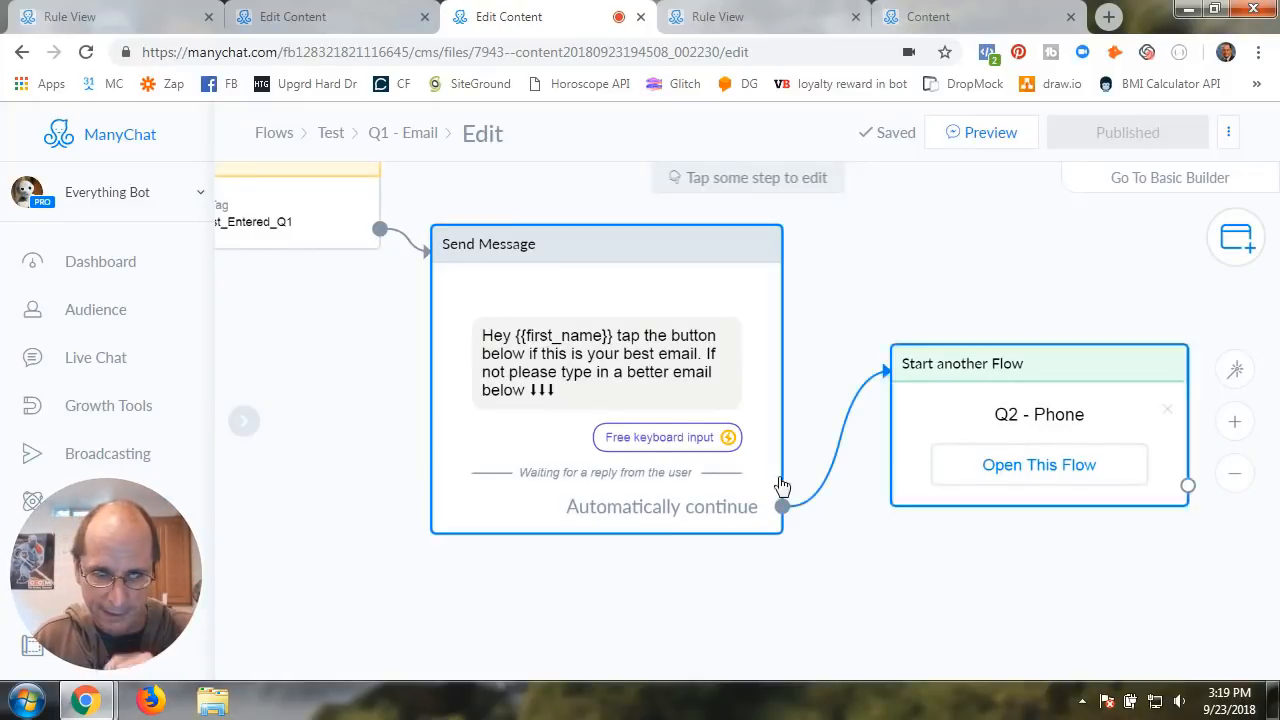
left_click(620, 378)
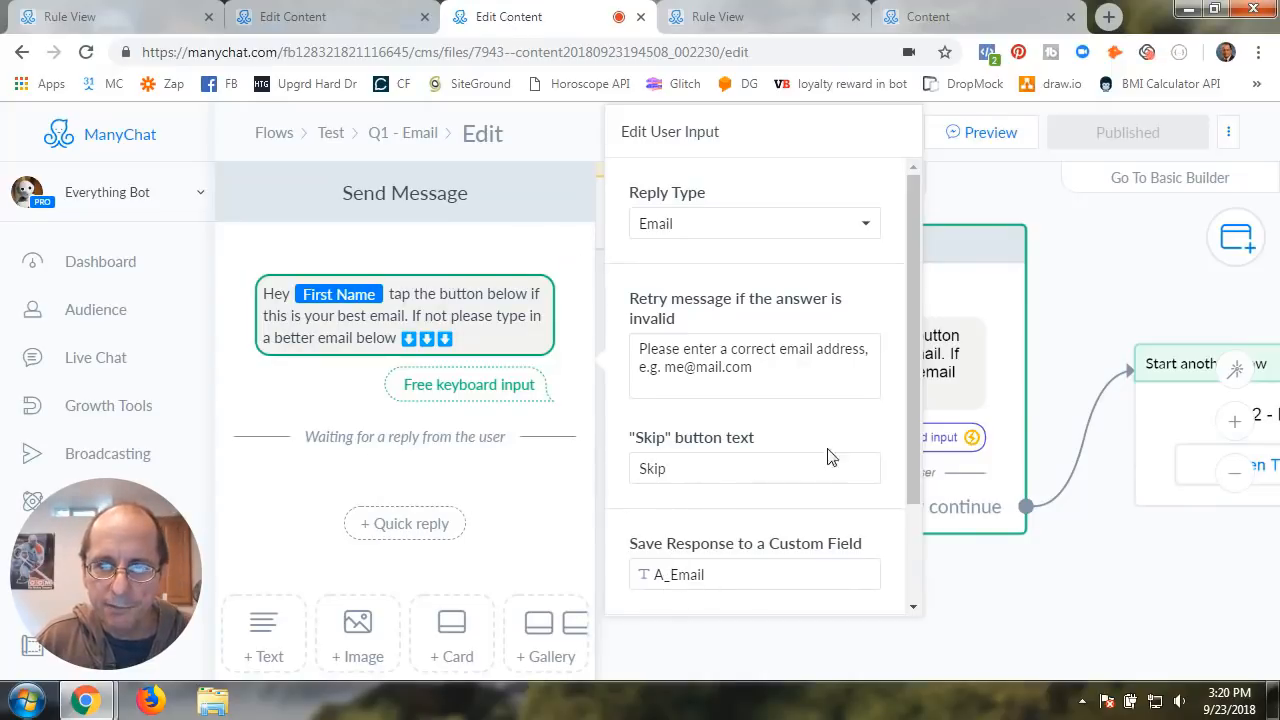
left_click(533, 478)
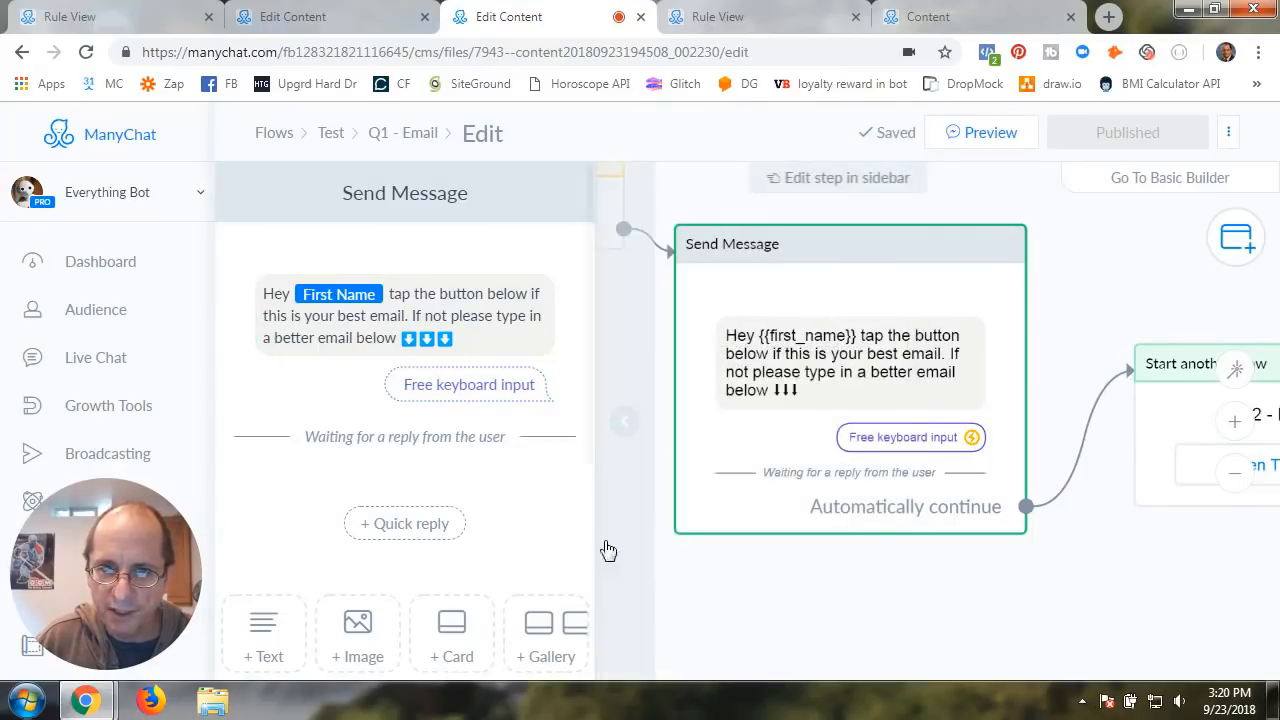
left_click(624, 424)
- Examine the starting Actions block that adds the Z_Test_Entered_Q1 tag
left_click_drag(600, 500, 507, 538)
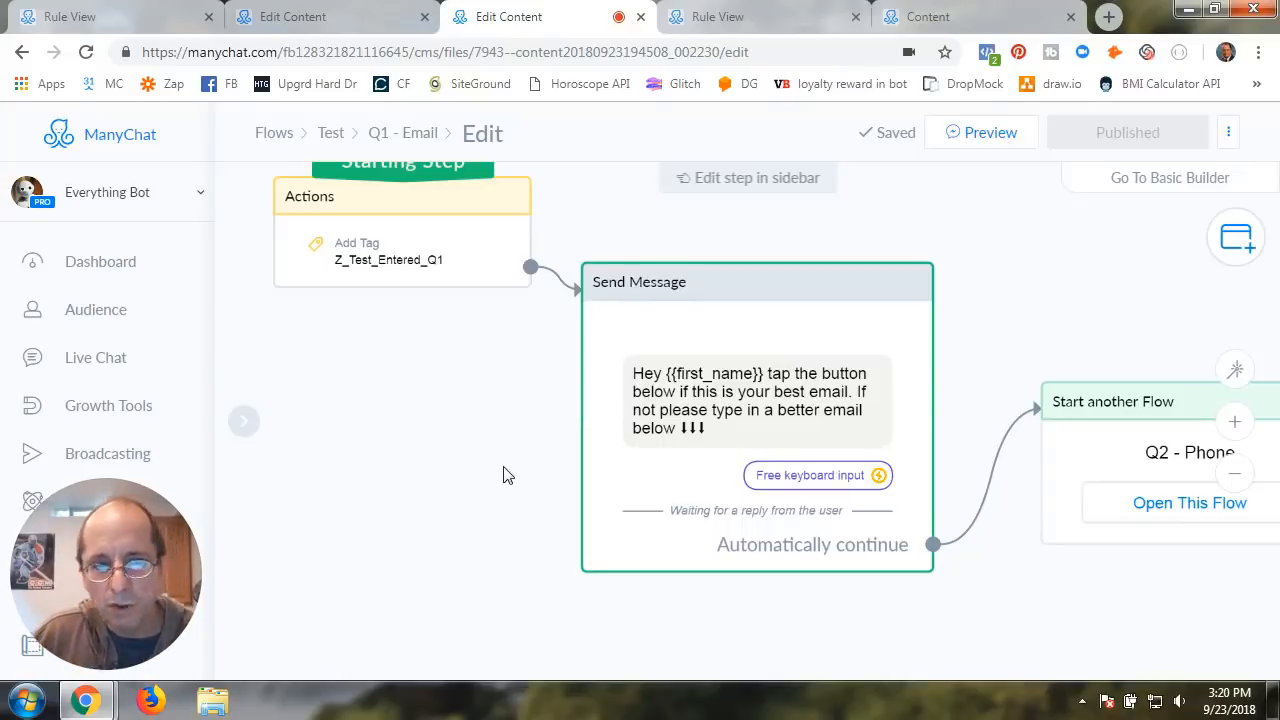
left_click(400, 268)
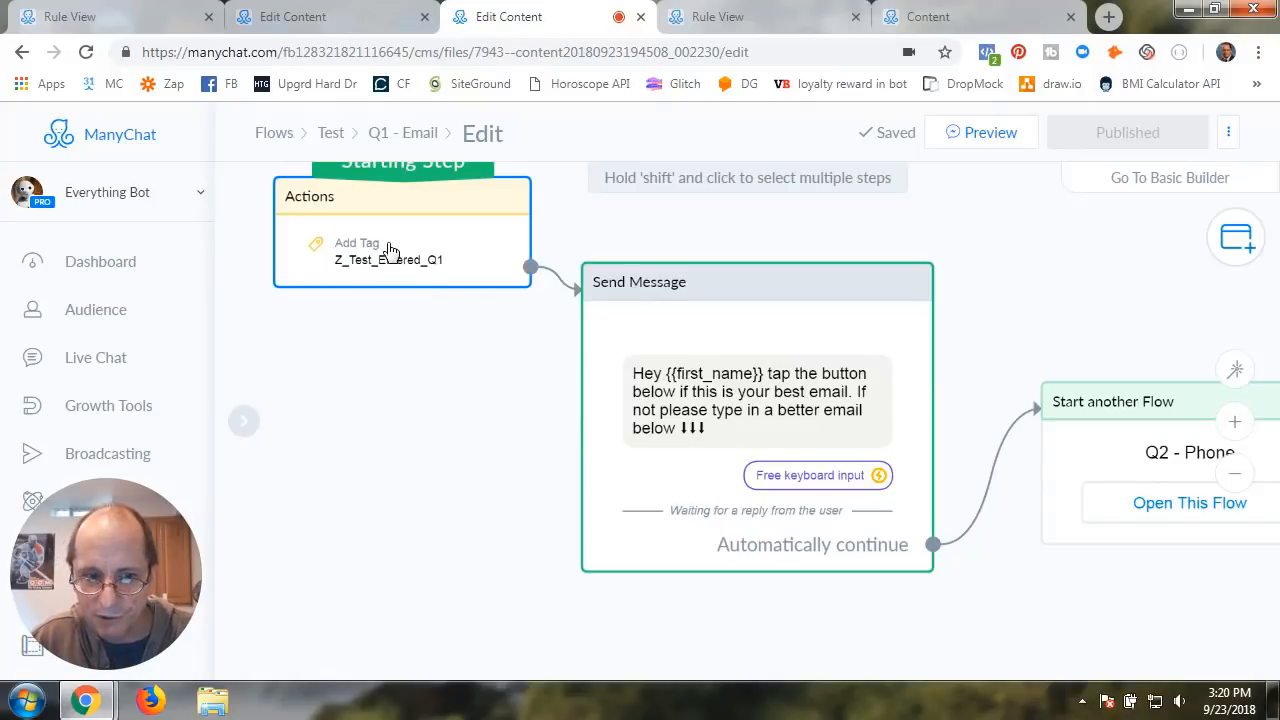
left_click(414, 309)
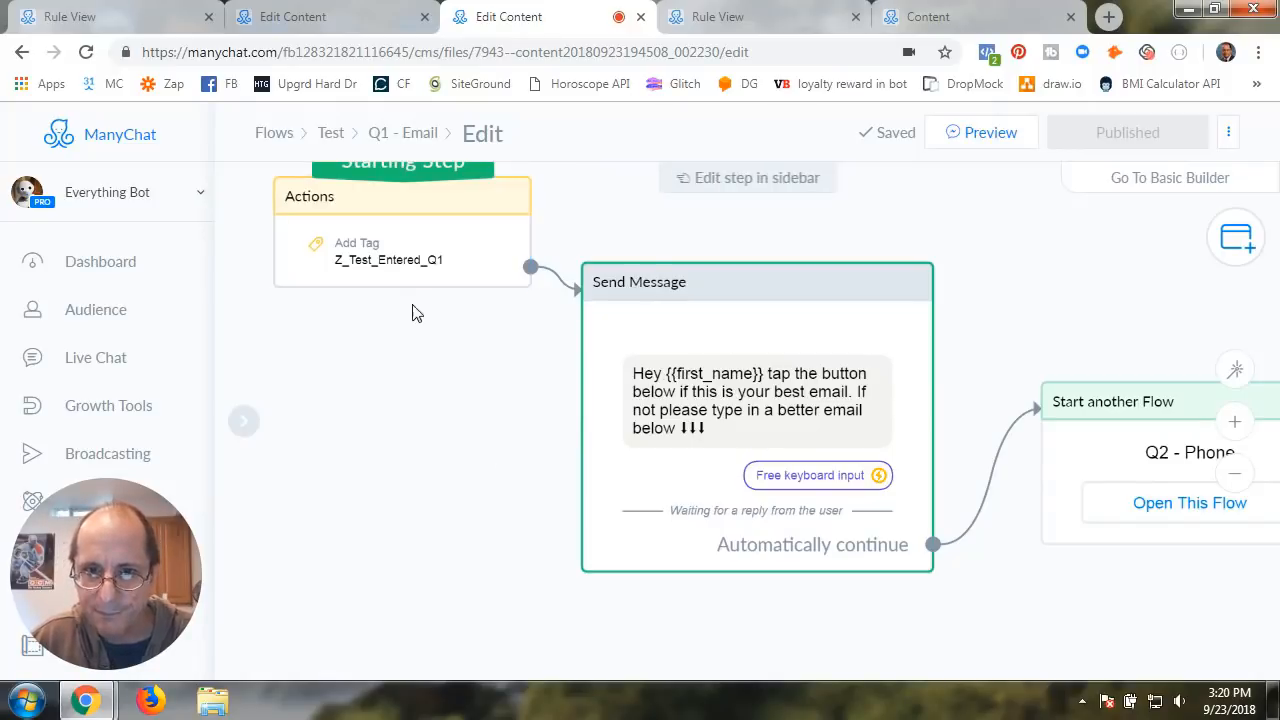
- Delete the Z_Test_Entered_Q1 tag condition and the Date/Time based trigger from New Rule #7
left_click(137, 24)
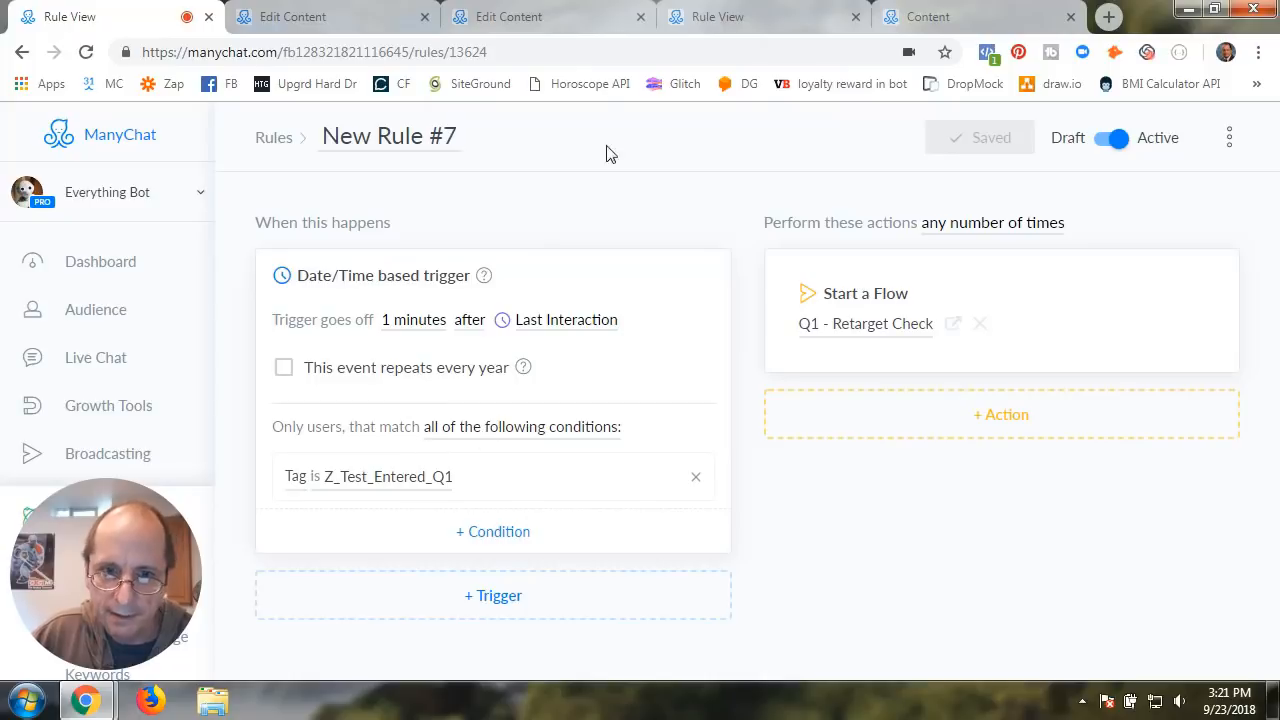
left_click(694, 478)
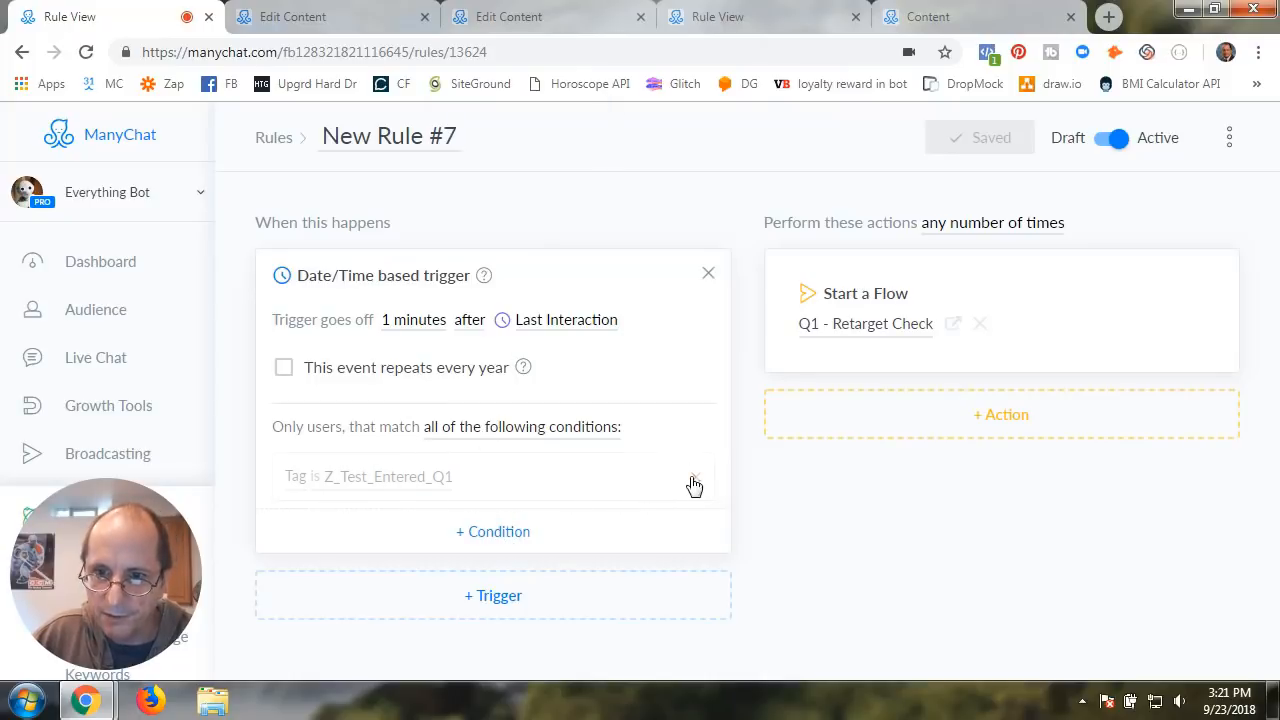
left_click(707, 273)
left_click(784, 212)
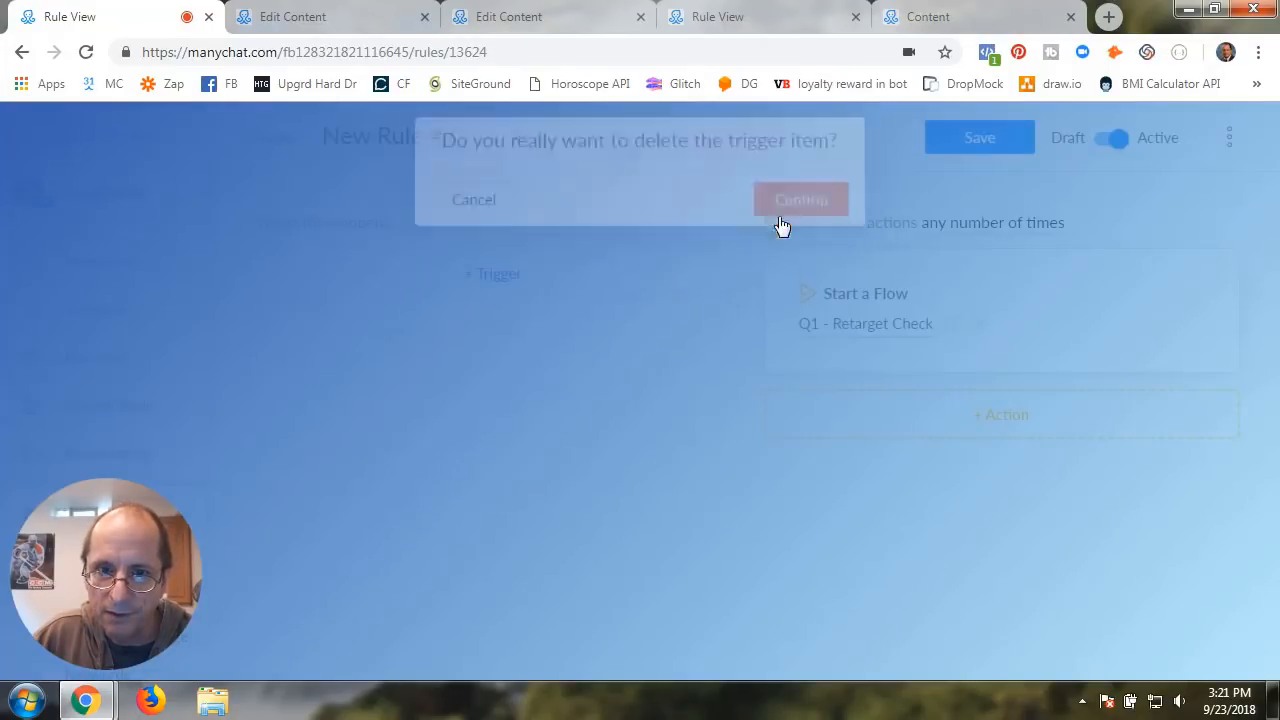
- Add a Date/Time based trigger to New Rule #7 that goes off 1 minute after Last Interaction
left_click(503, 286)
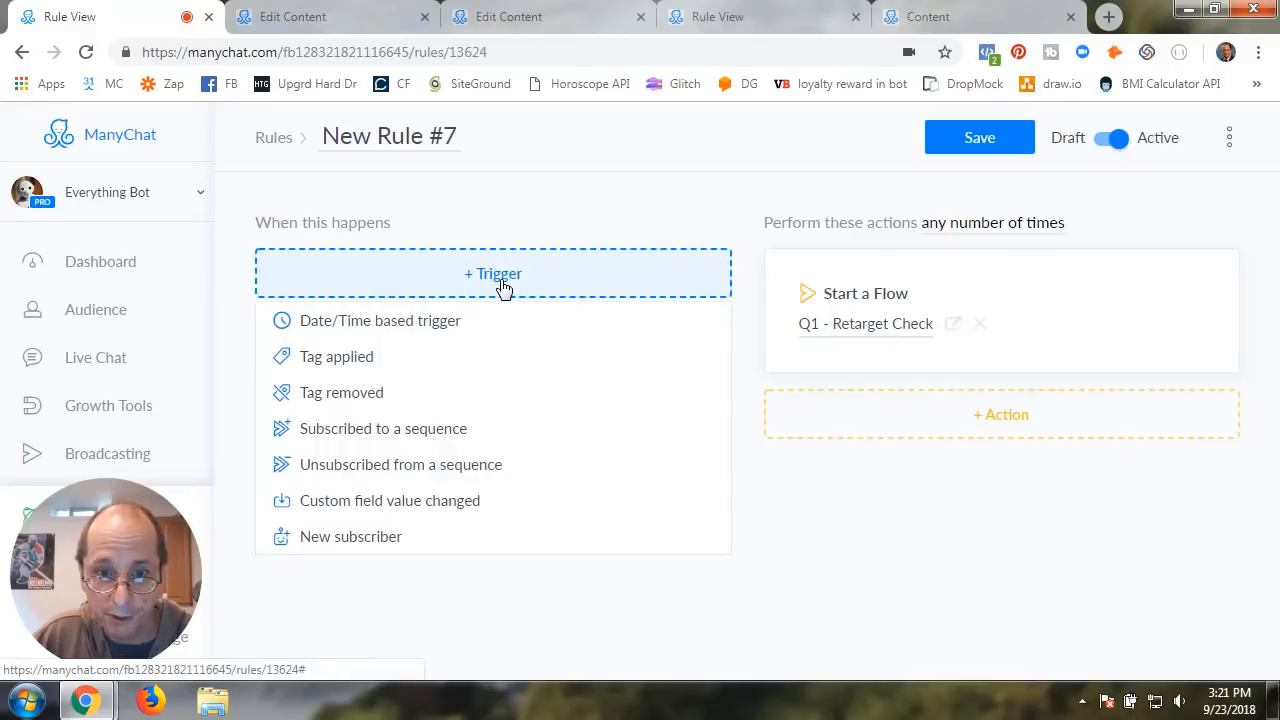
left_click(400, 322)
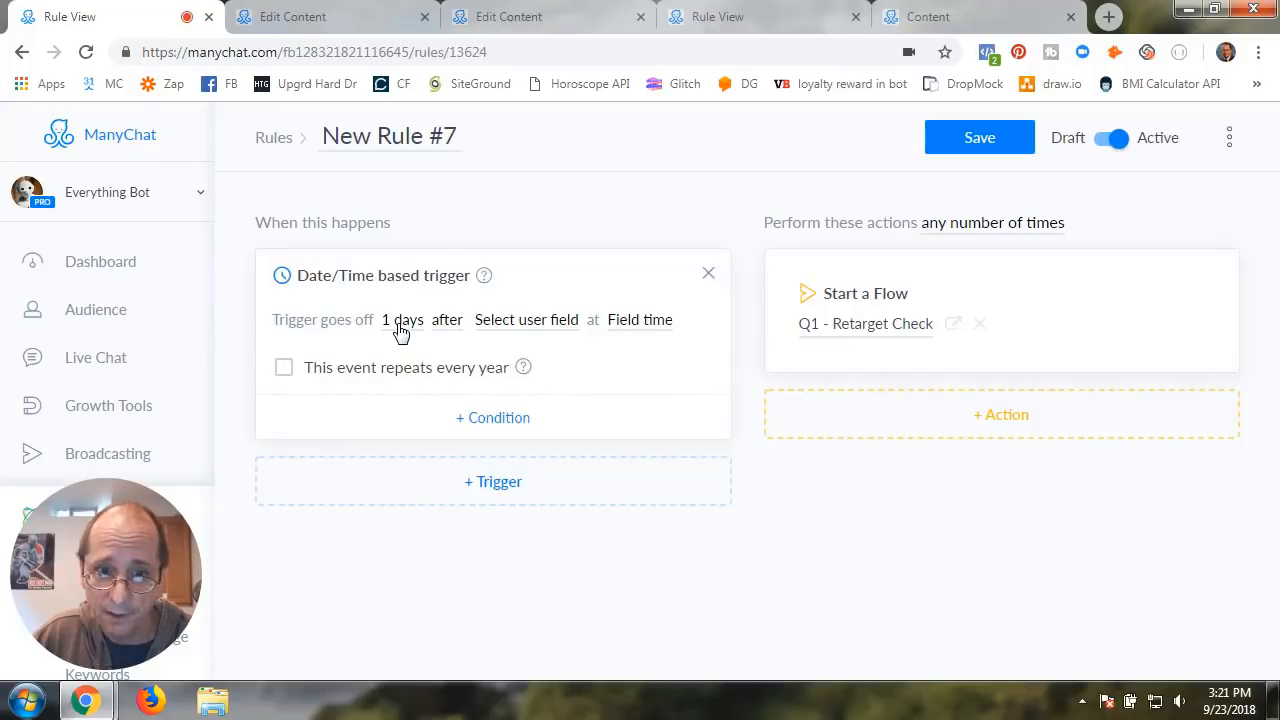
left_click(536, 324)
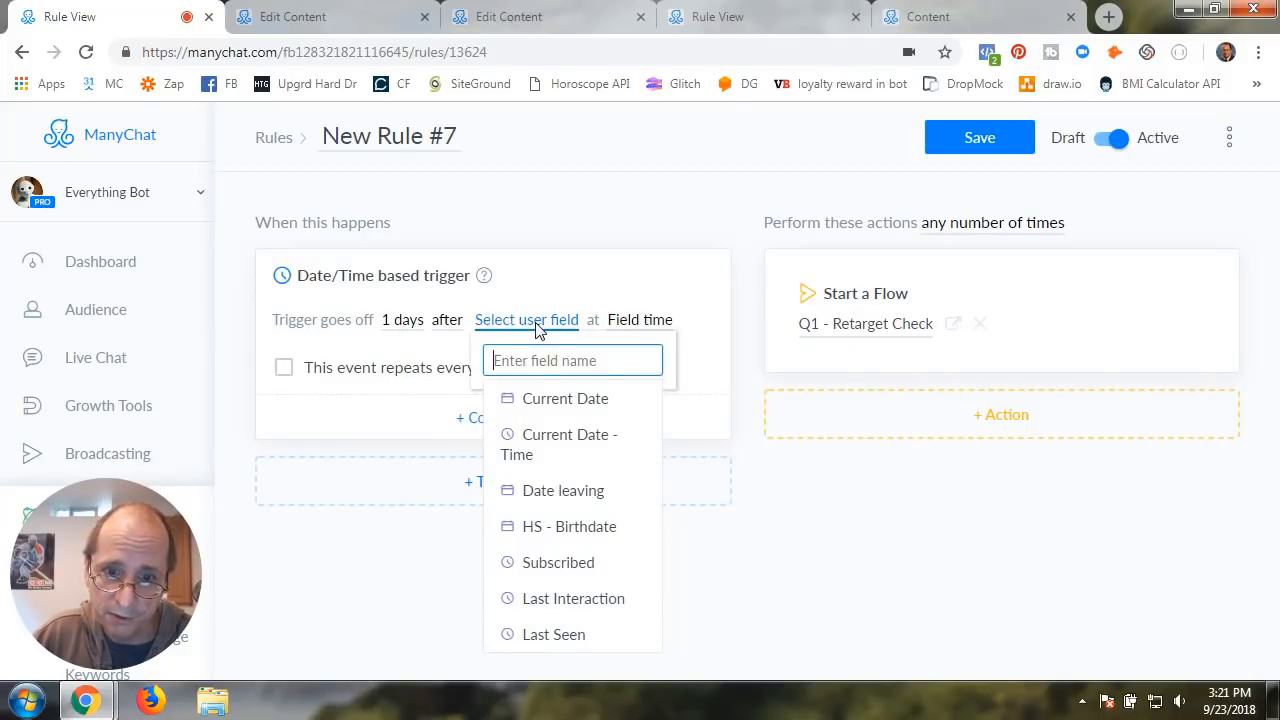
left_click(573, 608)
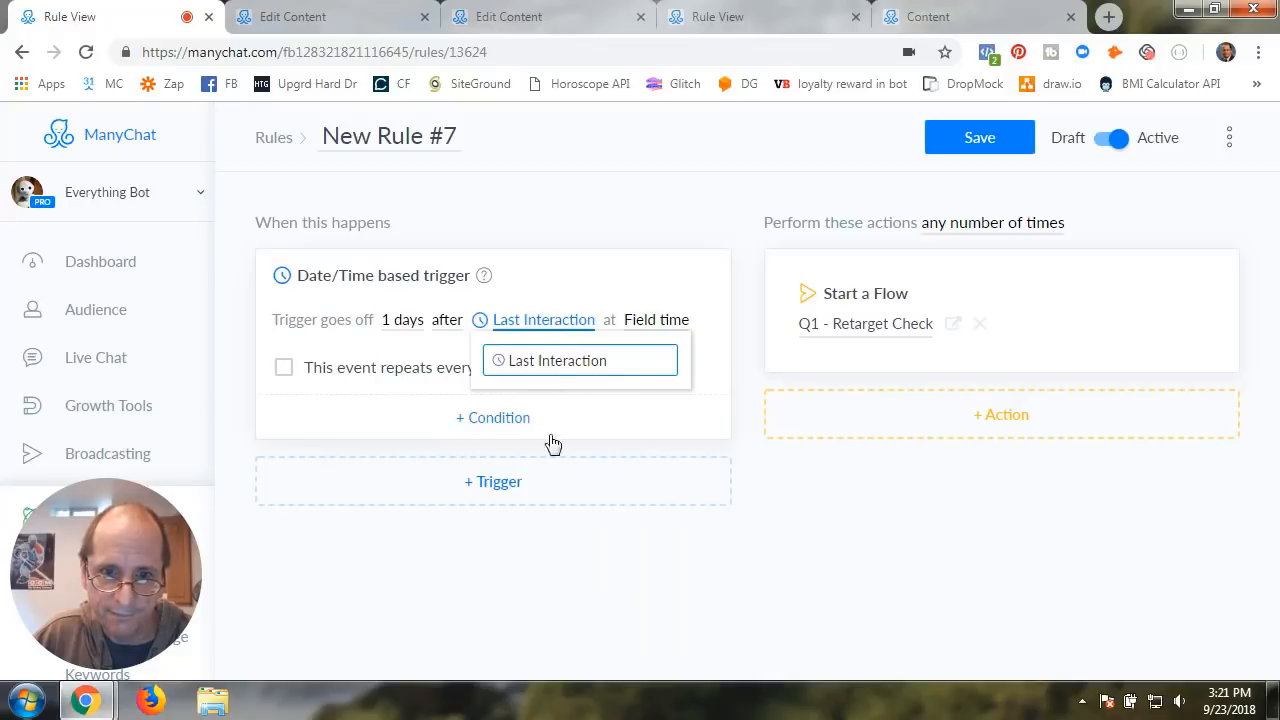
left_click(555, 362)
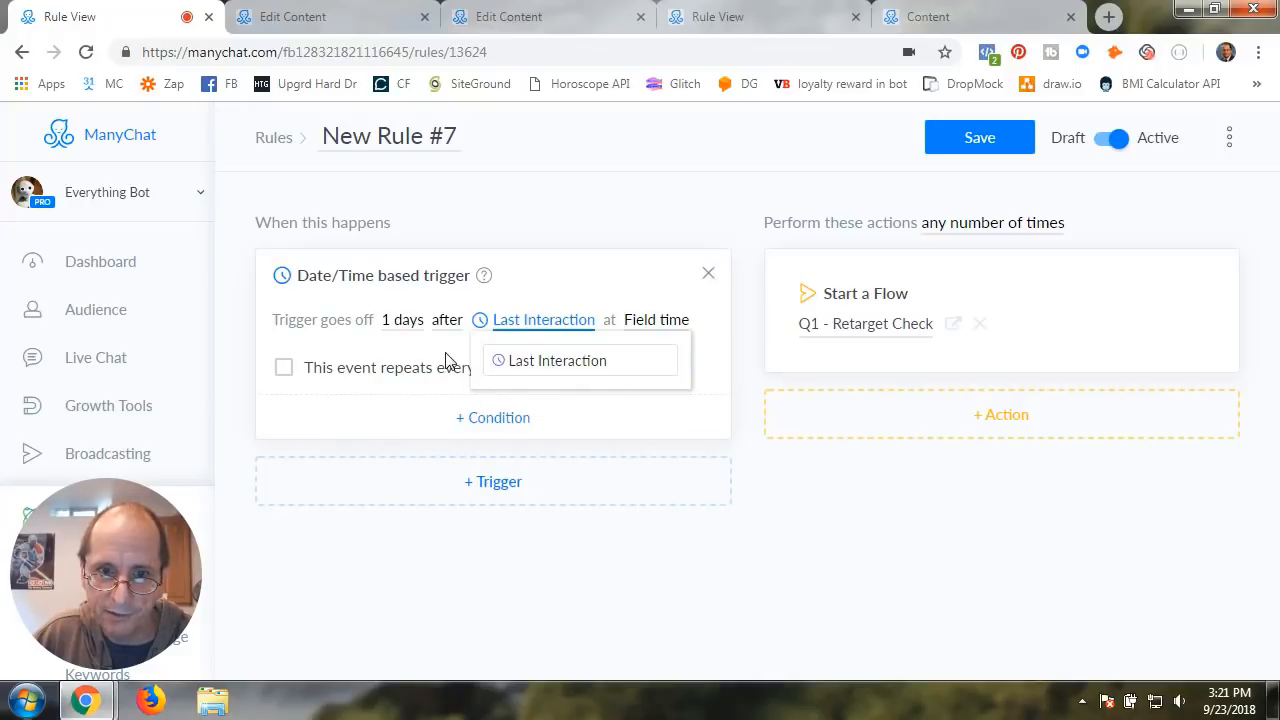
left_click(403, 322)
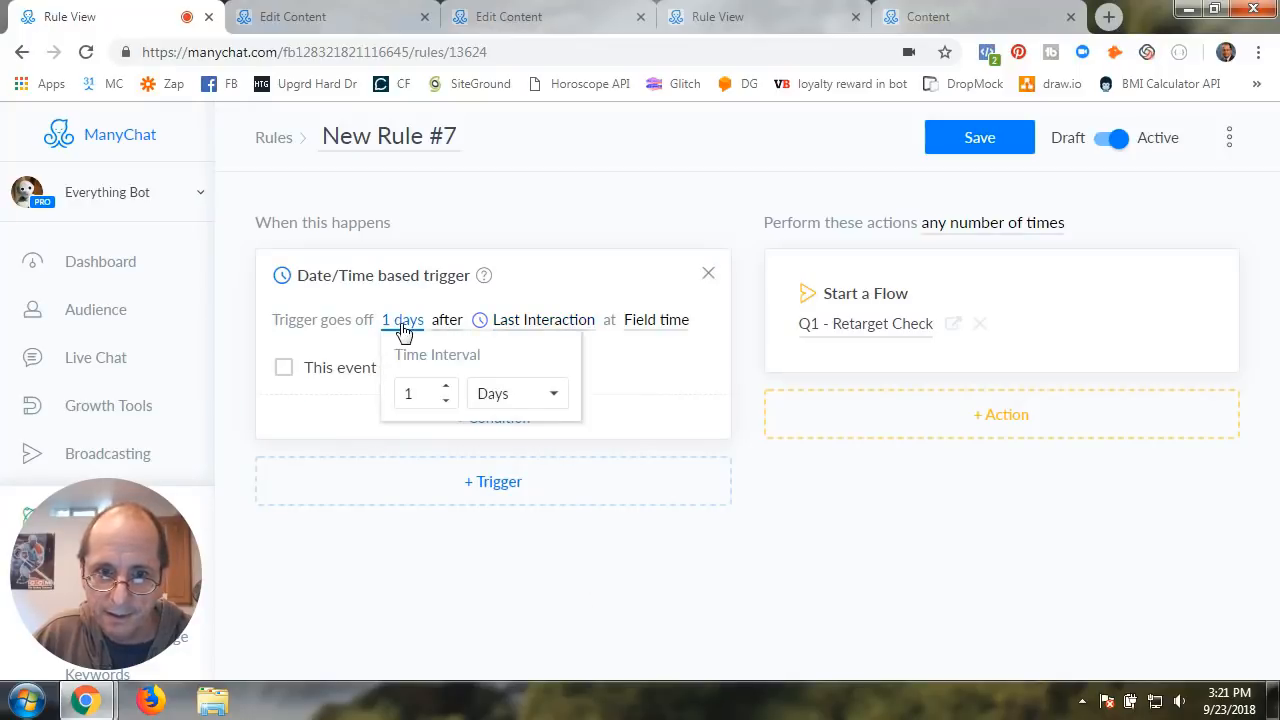
left_click(508, 396)
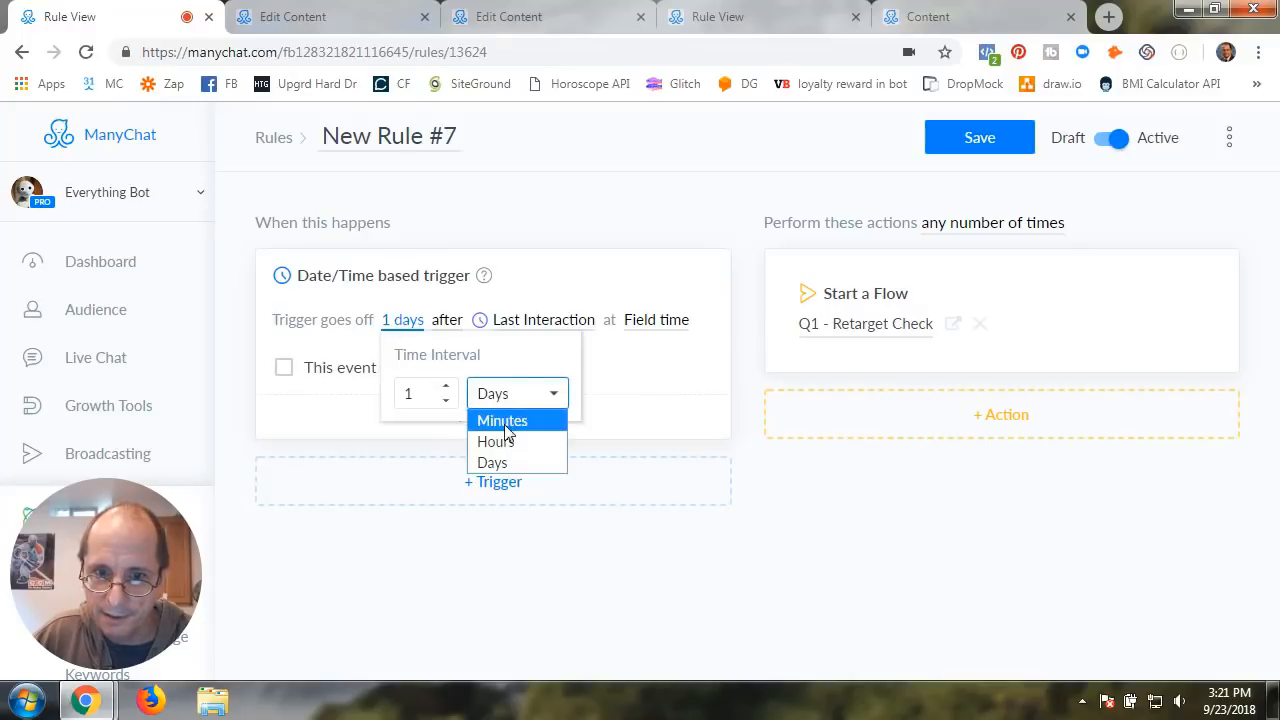
left_click(505, 419)
left_click(543, 212)
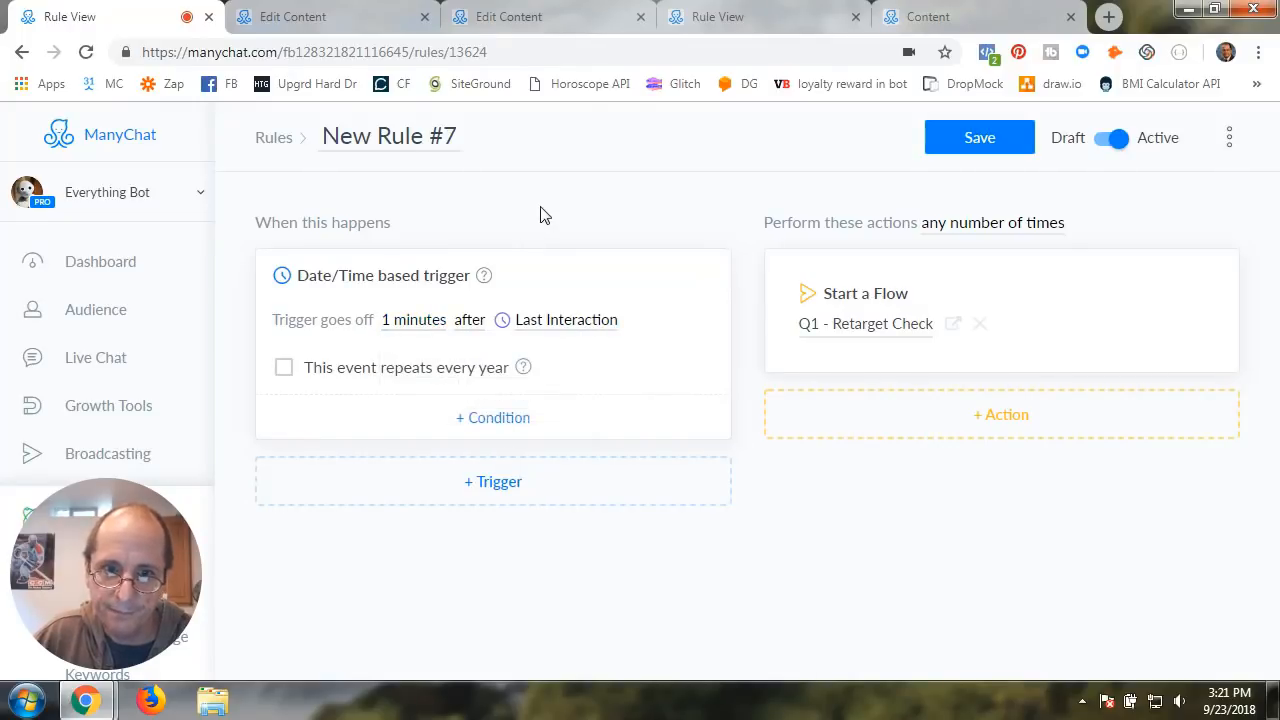
- Add a condition to New Rule #7's Date/Time based trigger requiring that the tag is Z_Test_Entered_Q1
left_click(480, 430)
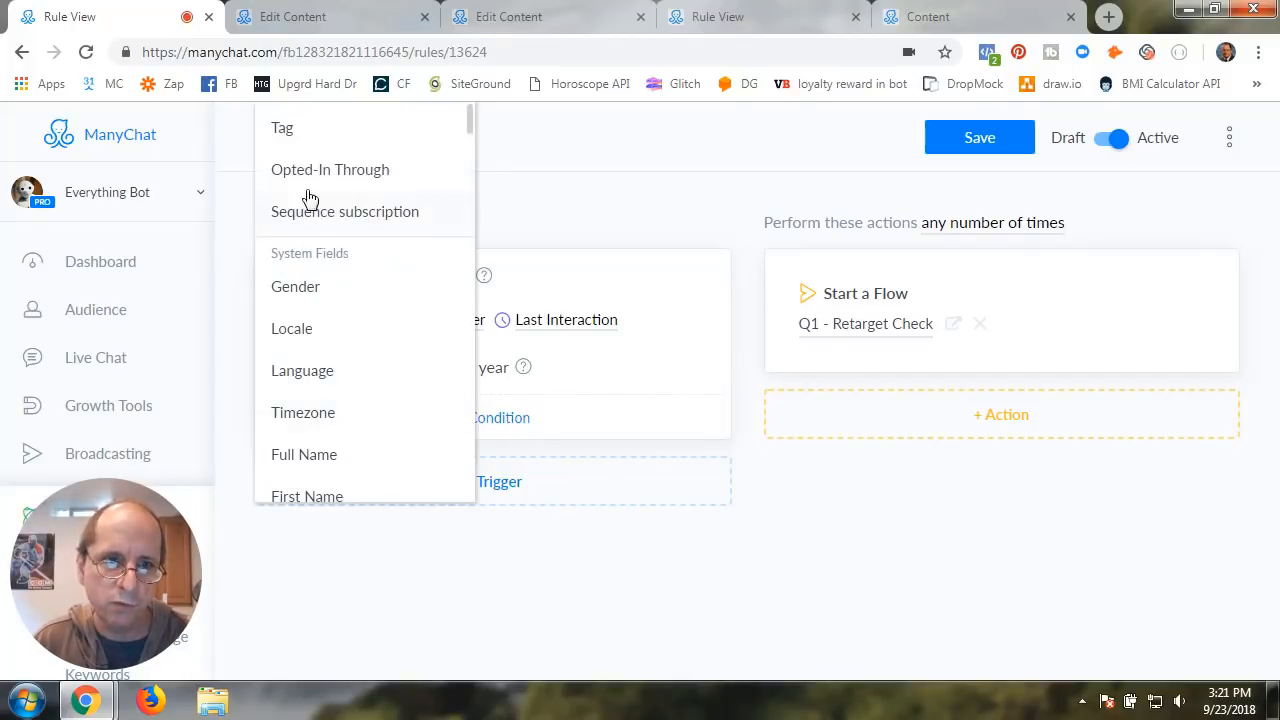
left_click(300, 130)
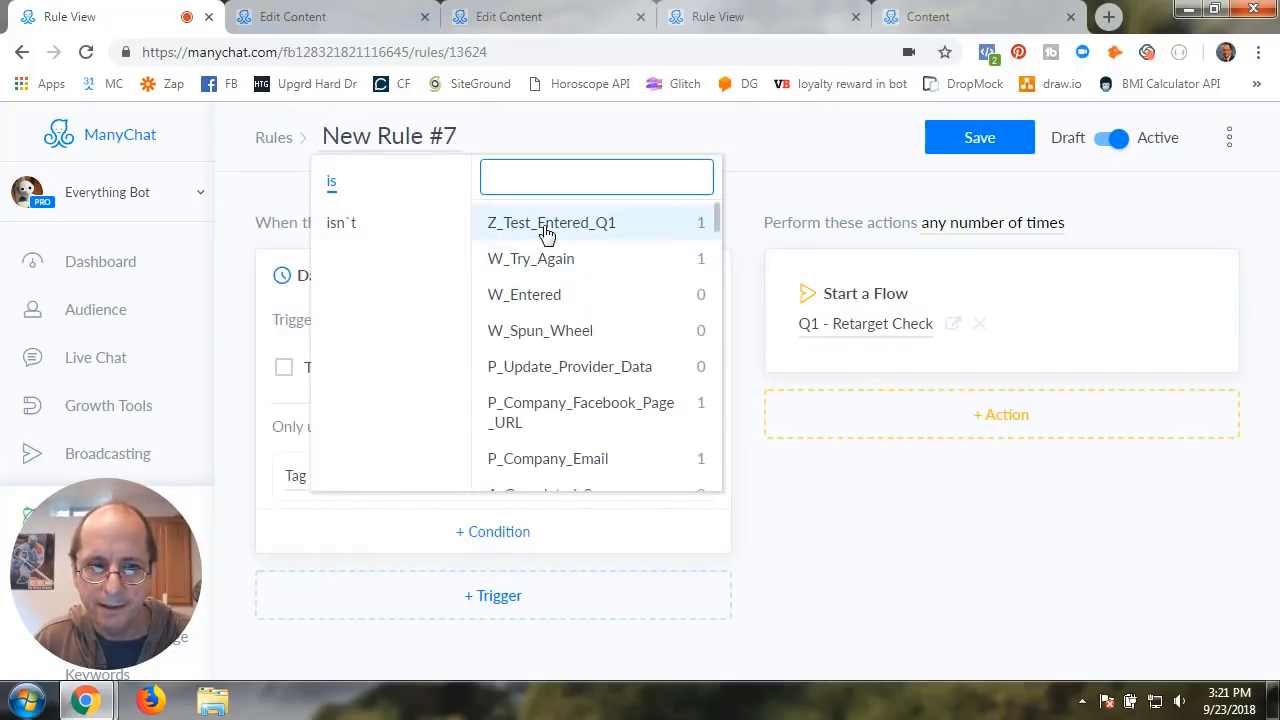
left_click(545, 228)
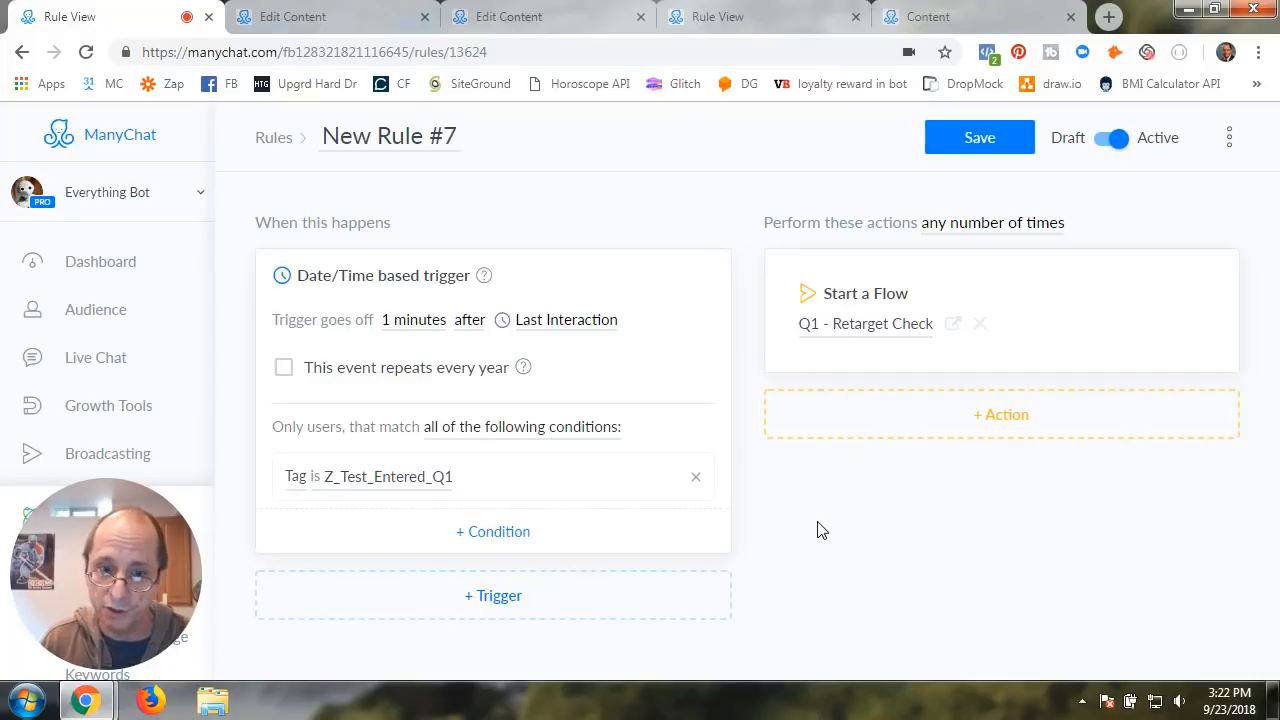
- Remove the connection between the Send Message block and the Q2 - Phone flow block in Q1 - Email
left_click(530, 18)
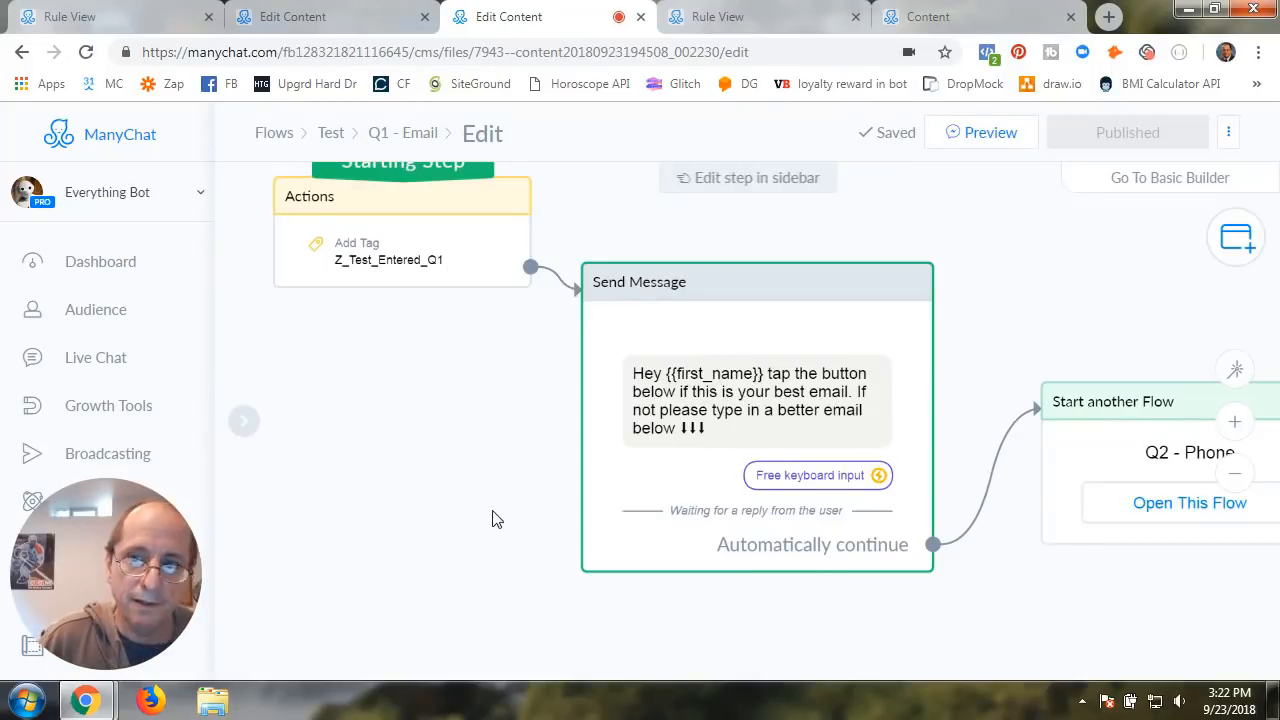
left_click_drag(491, 517, 437, 482)
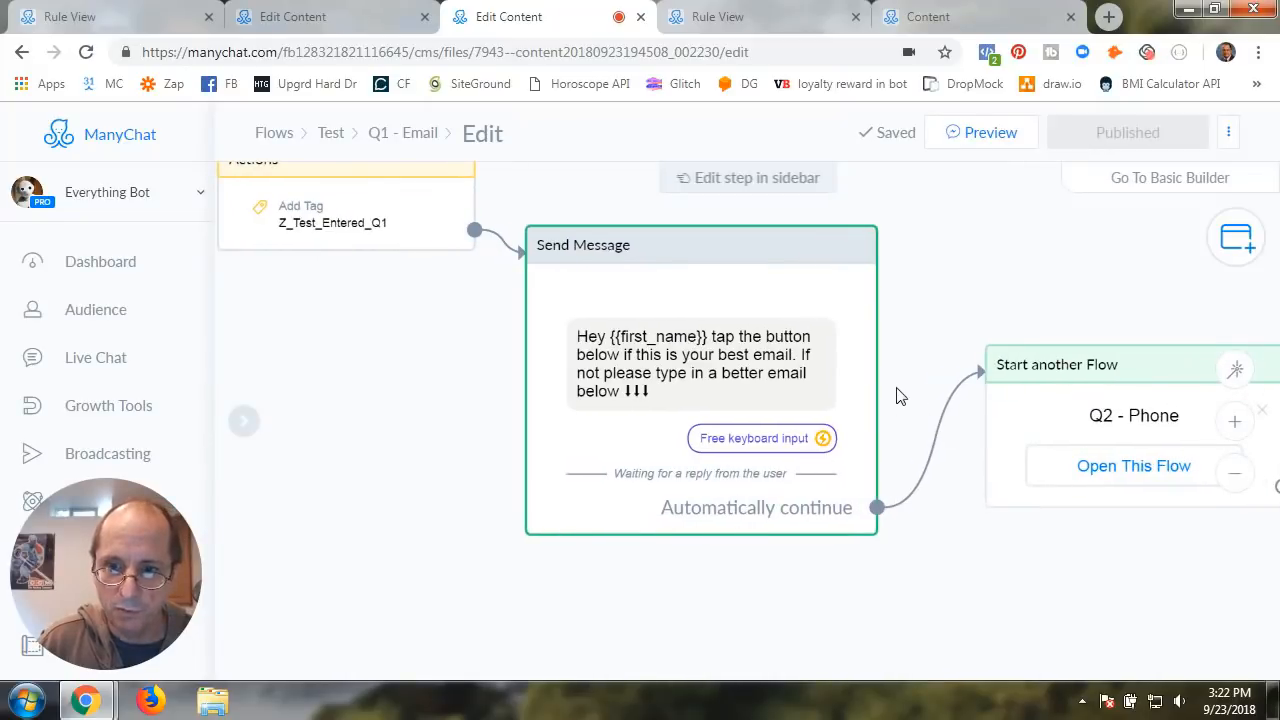
left_click_drag(897, 392, 777, 404)
left_click(836, 467)
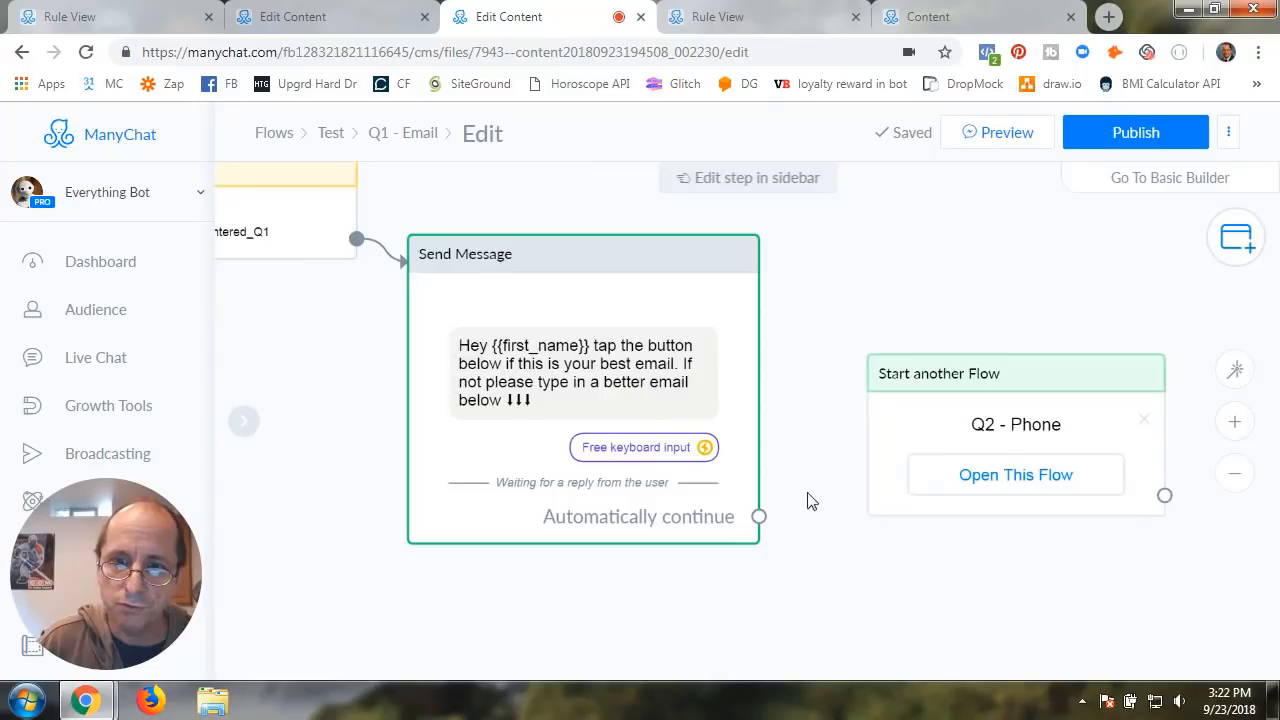
- Reconnect the Send Message block's automatic continuation to the Q2 - Phone flow block
left_click(760, 517)
left_click(861, 381)
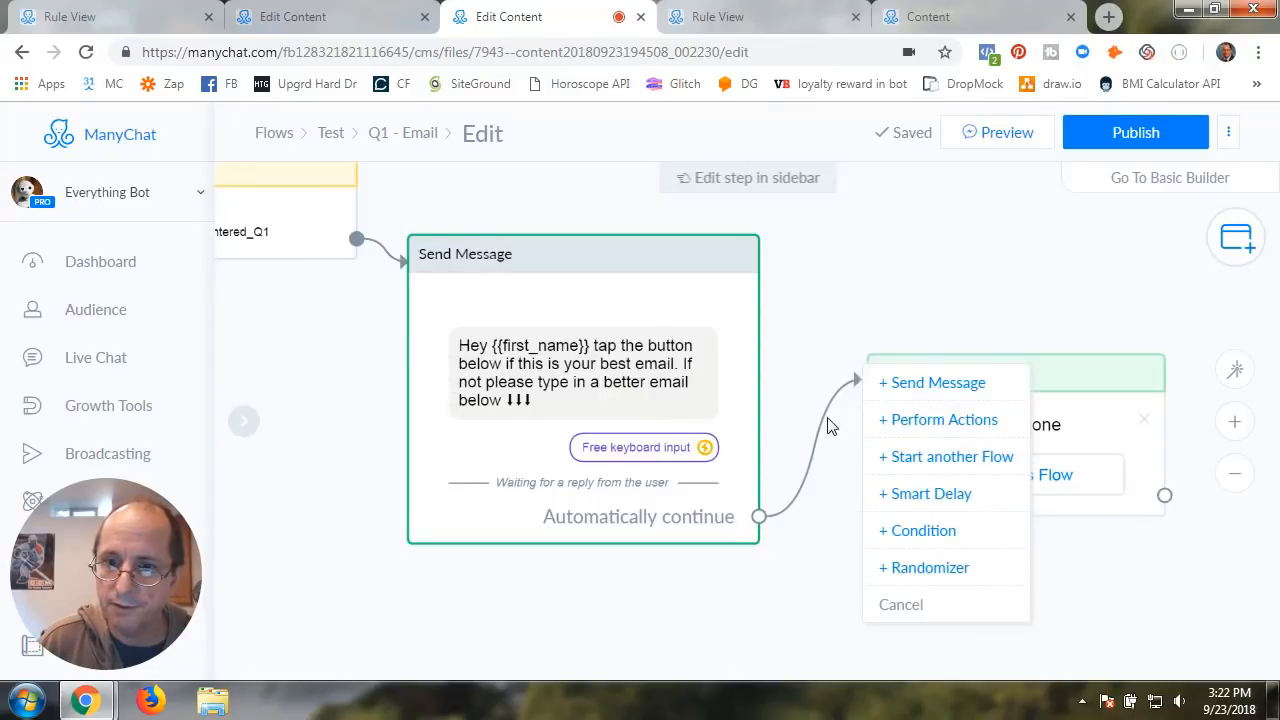
key("Escape")
left_click(760, 517)
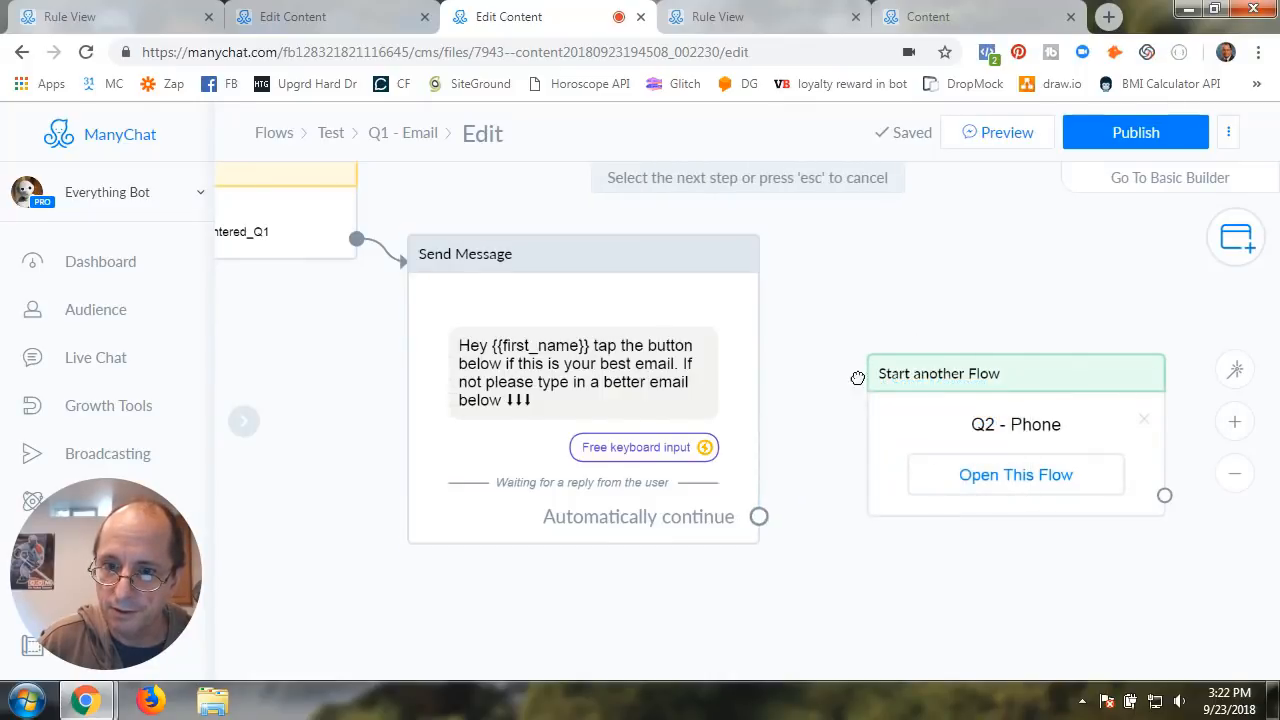
left_click(886, 373)
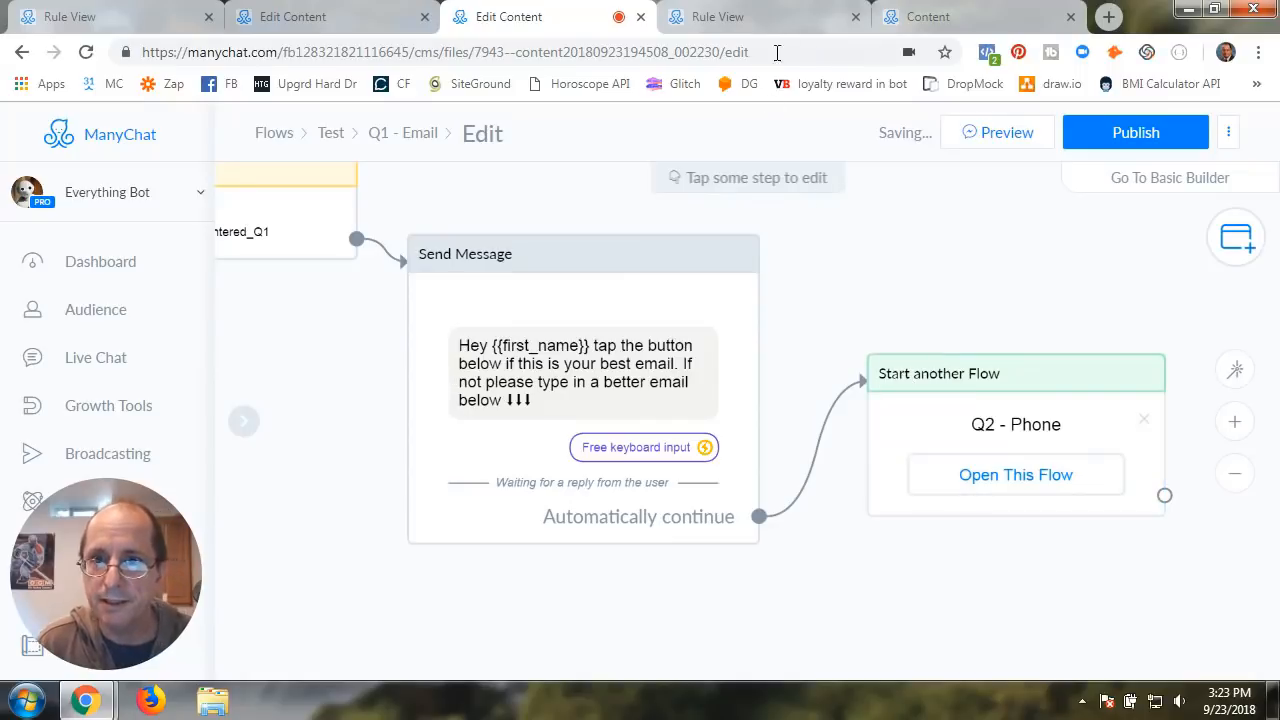
- Open the Q1 - Retarget Check flow from the Test folder for editing
left_click(925, 18)
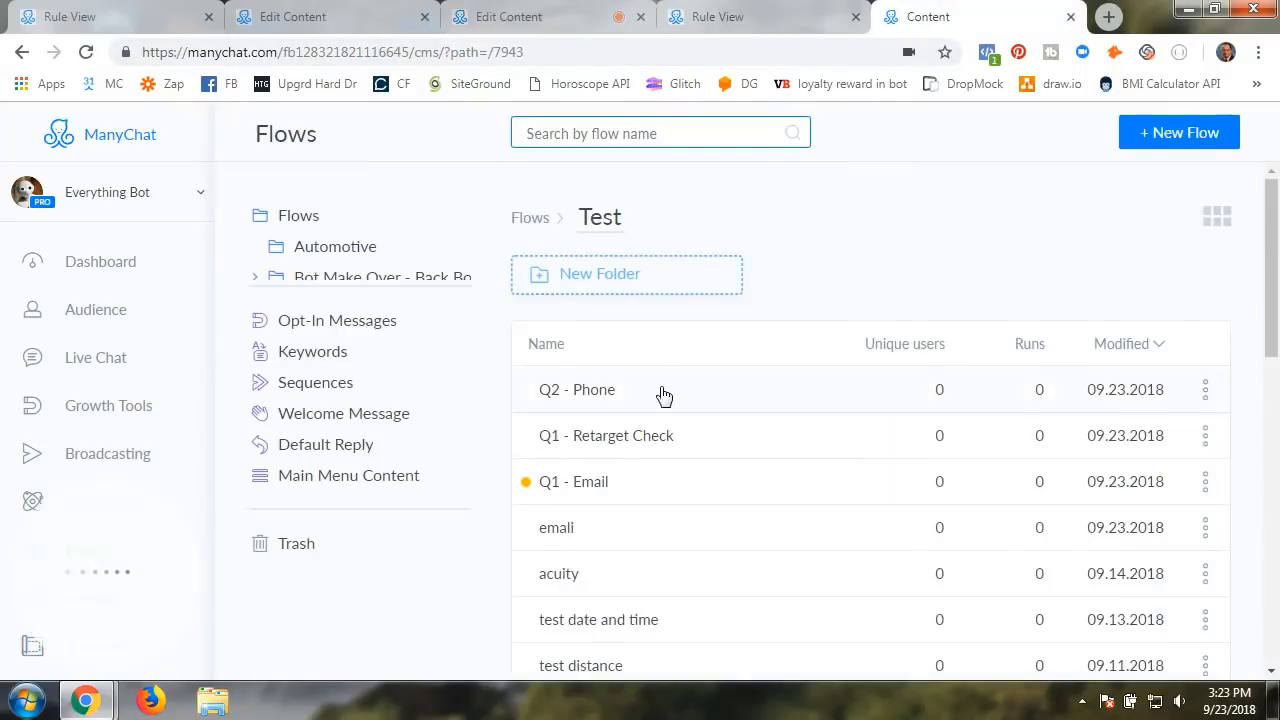
left_click(608, 438)
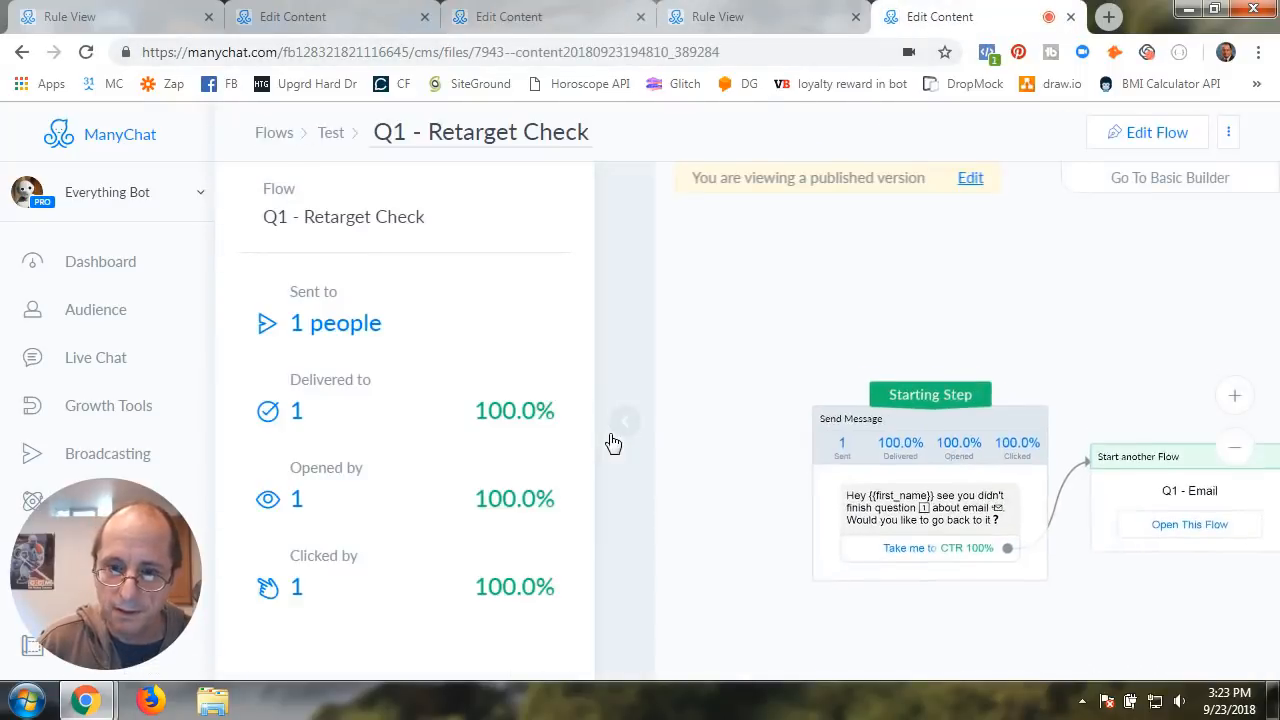
left_click(616, 440)
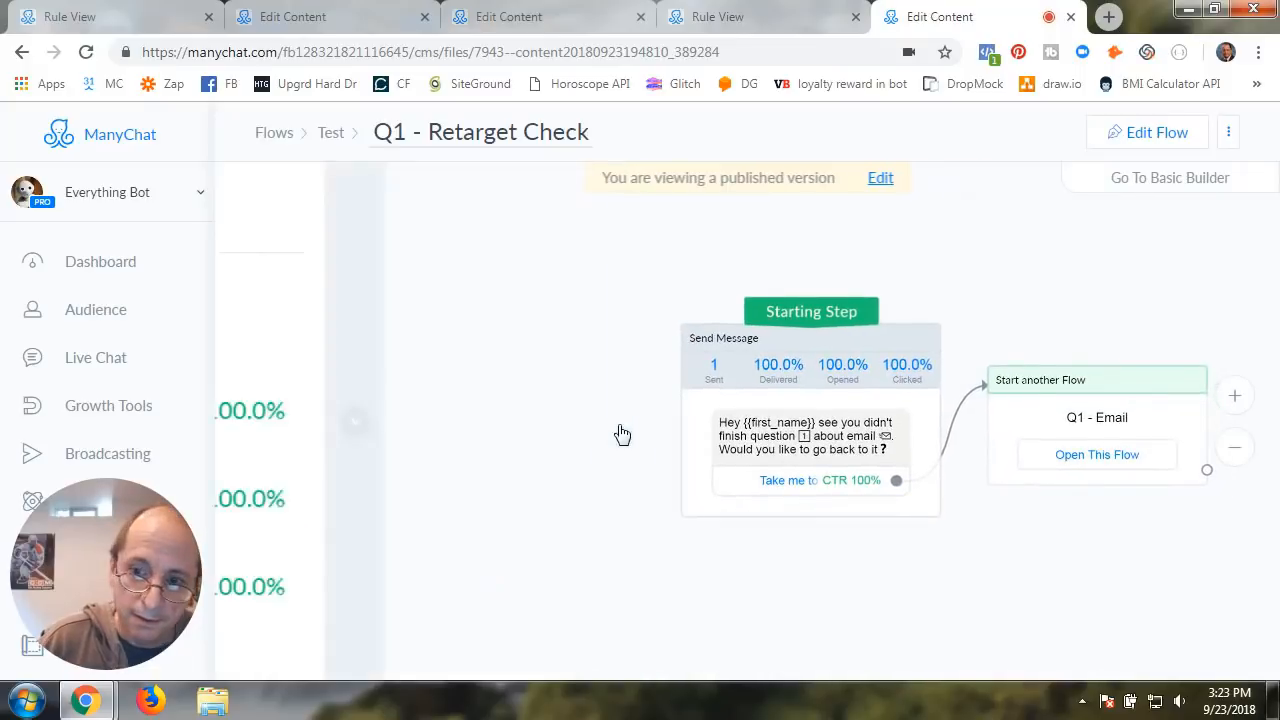
left_click(1142, 136)
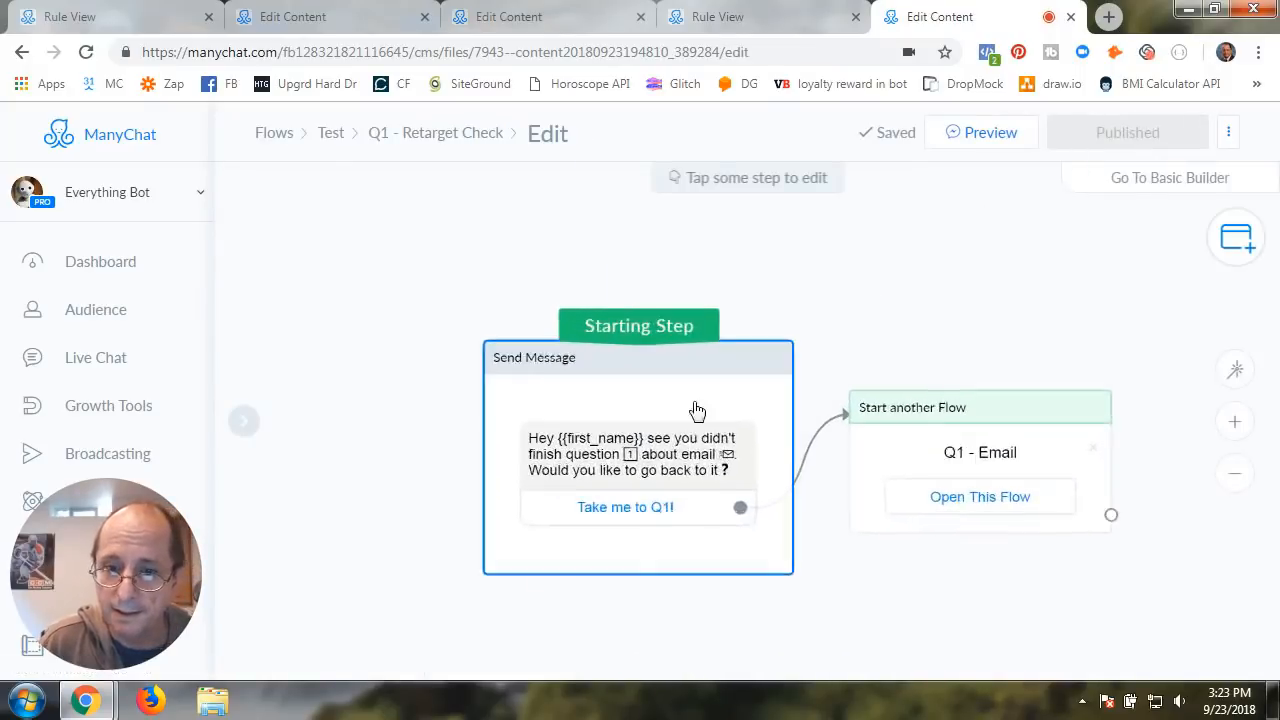
left_click_drag(559, 303, 556, 277)
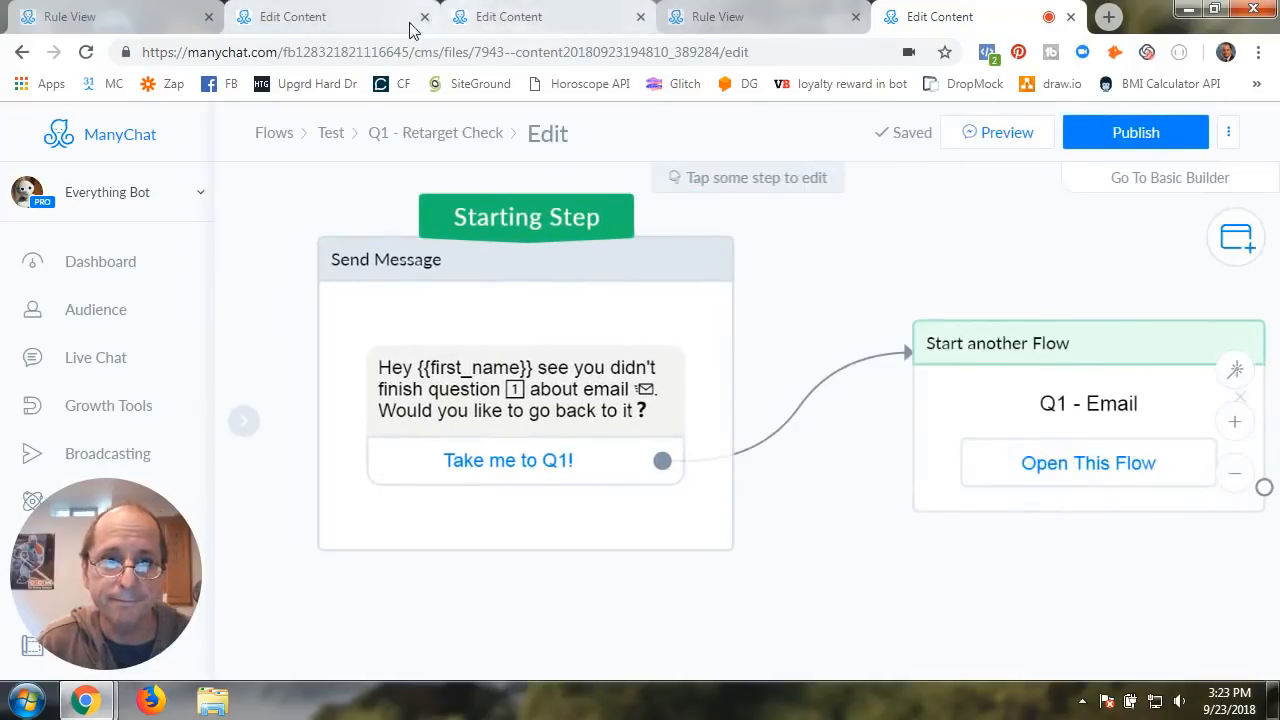
- Publish the Q1 - Email flow
left_click(358, 31)
left_click(582, 26)
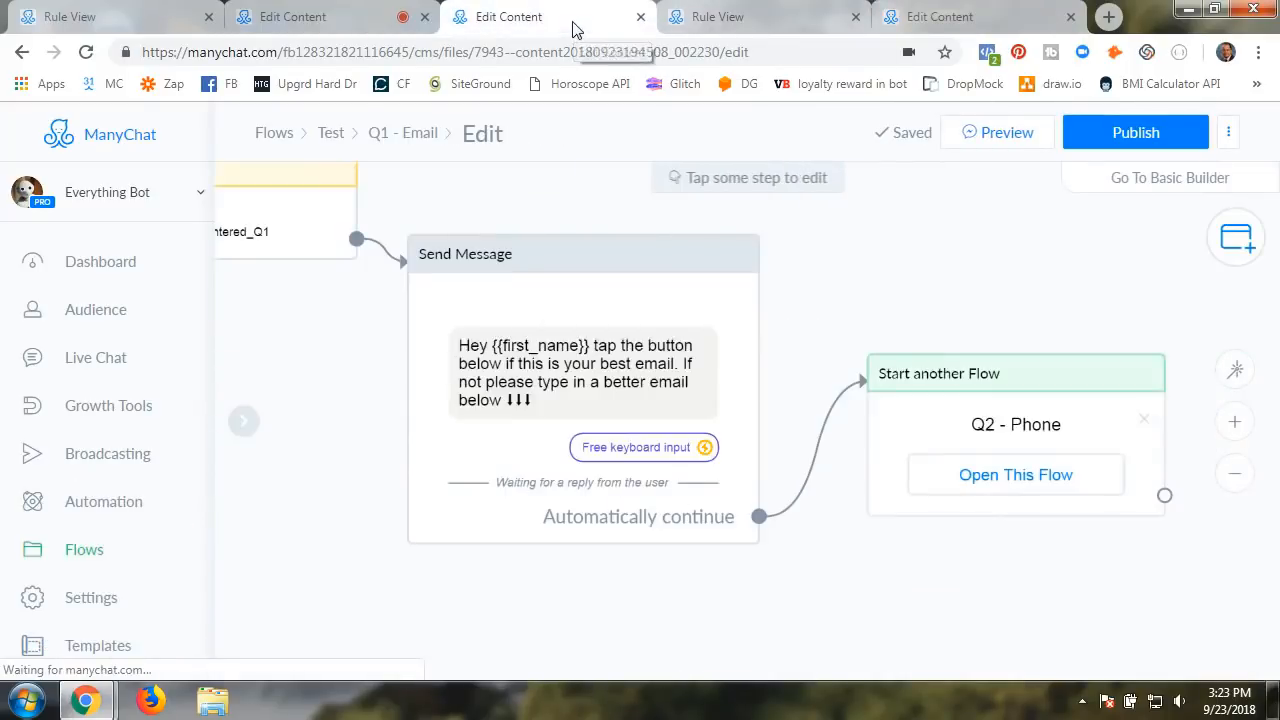
left_click(1158, 139)
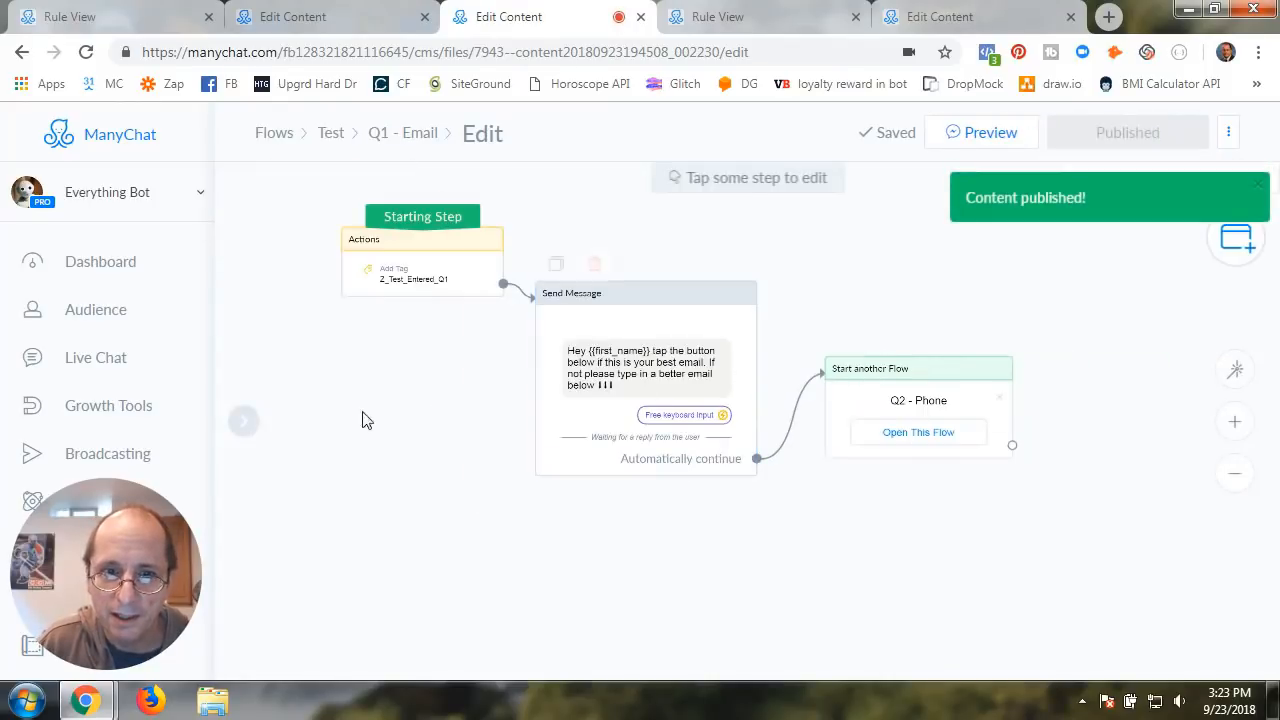
- Review New Rule #7's tag condition, and trace the emali flow from the quiz question through the Smart Delay to Send Message #2
left_click(145, 28)
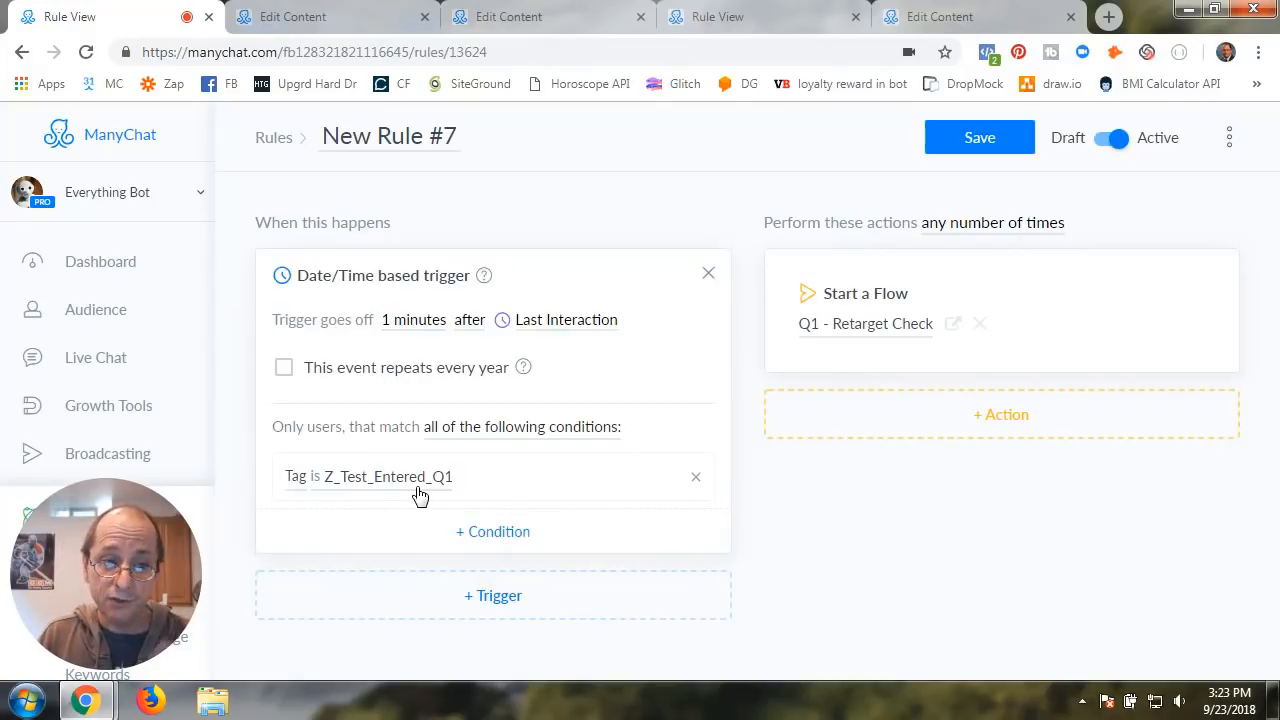
left_click(349, 17)
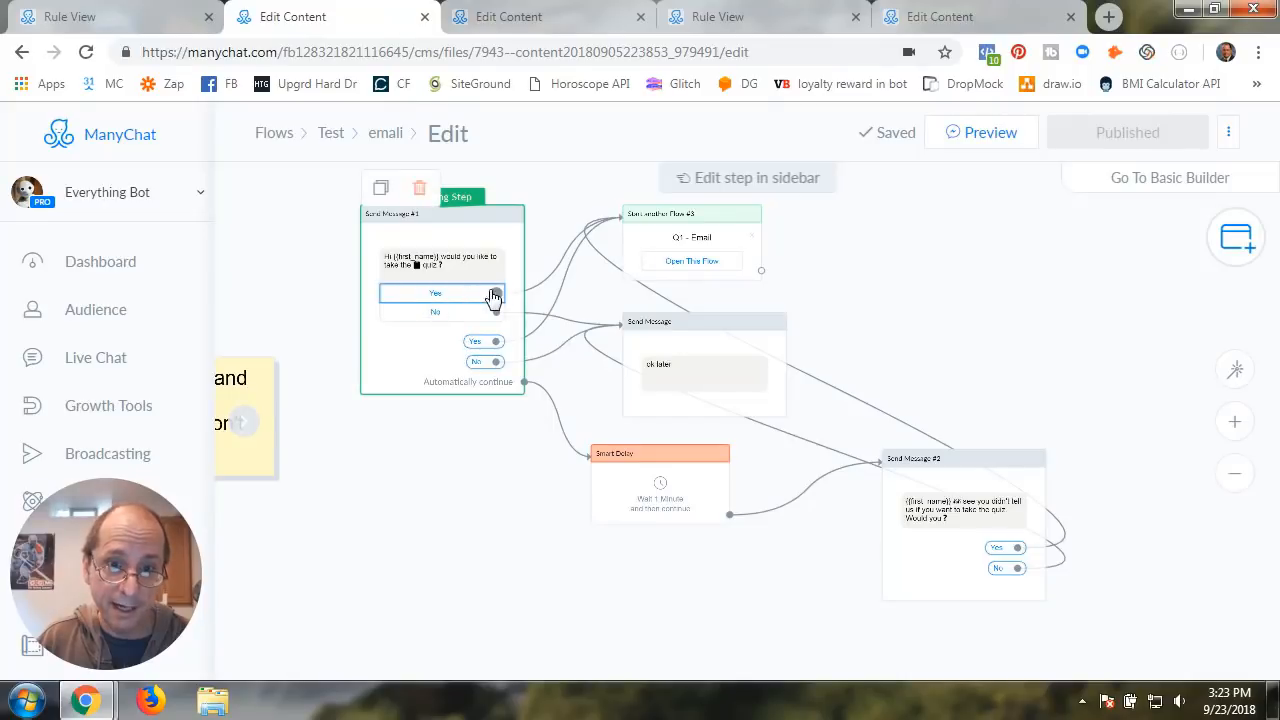
scroll(447, 461, "up", 5)
left_click_drag(449, 370, 609, 649)
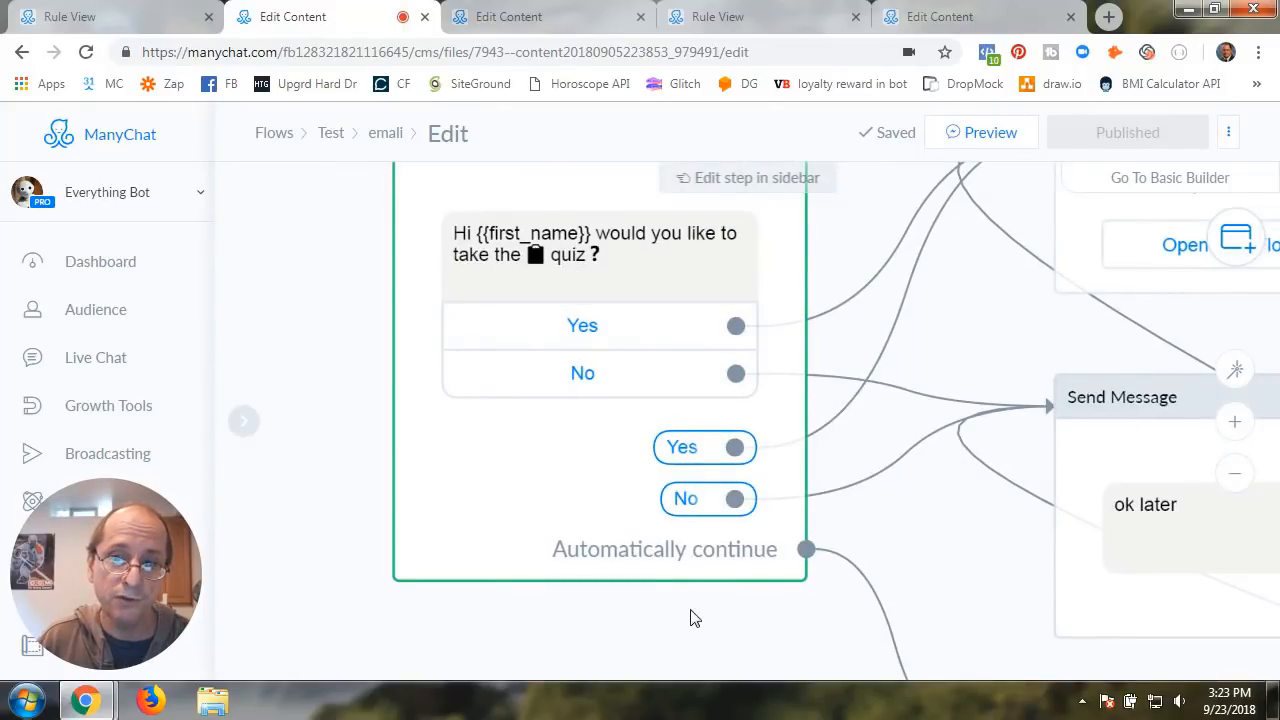
scroll(690, 618, "down", 3)
left_click_drag(851, 577, 513, 331)
left_click_drag(791, 539, 531, 376)
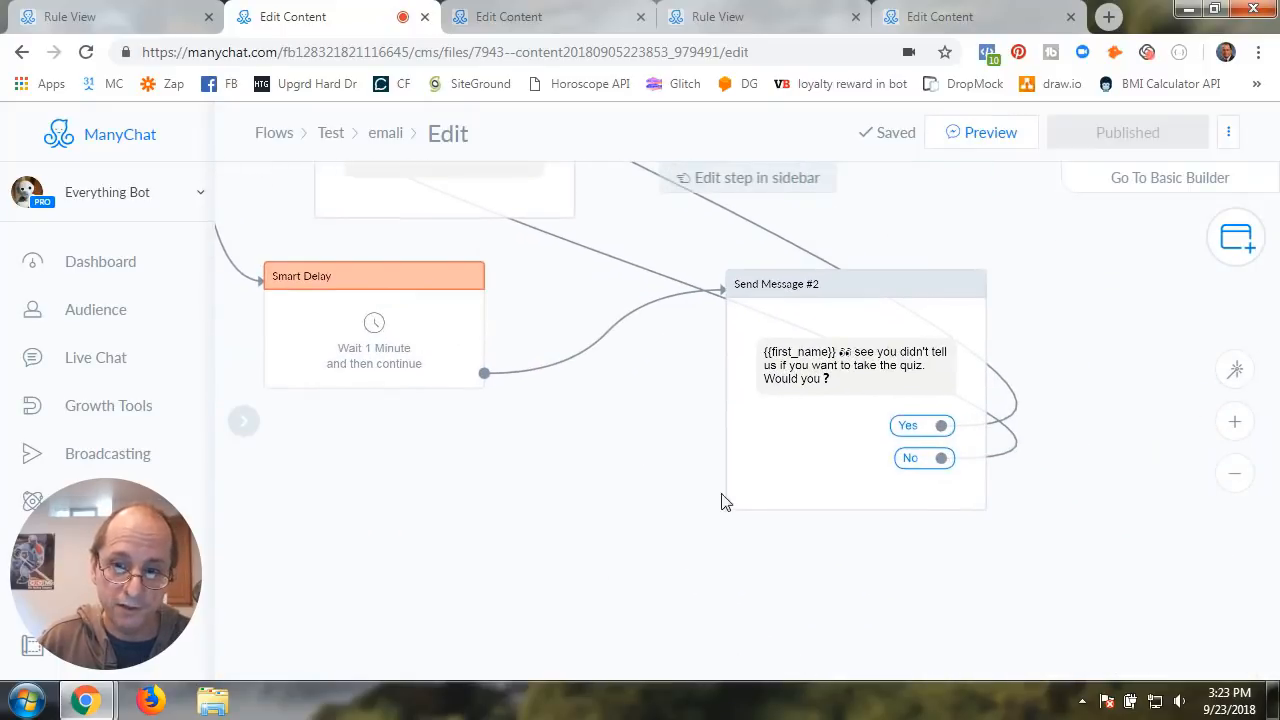
scroll(723, 500, "up", 3)
left_click_drag(608, 443, 315, 617)
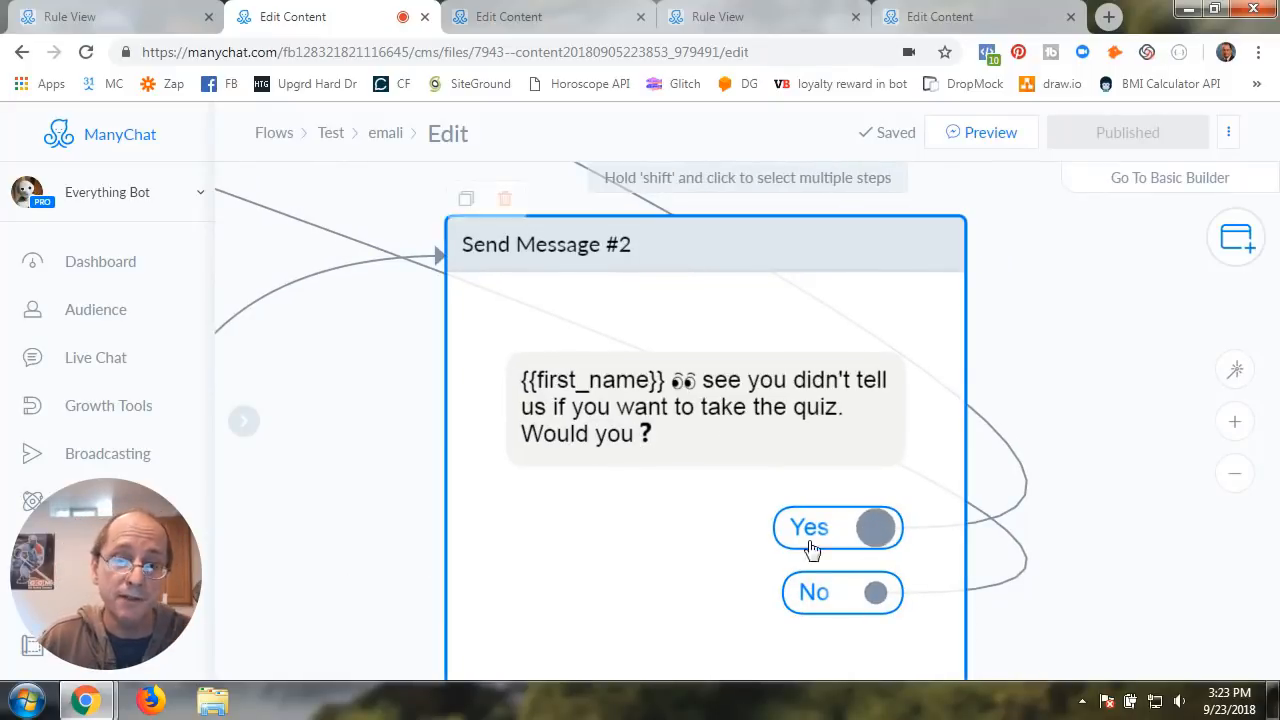
- Follow the emali flow's Yes path into the Q1 - Email flow, and review New Rule #7's Start a Flow action
scroll(370, 540, "down", 2)
left_click_drag(343, 493, 671, 549)
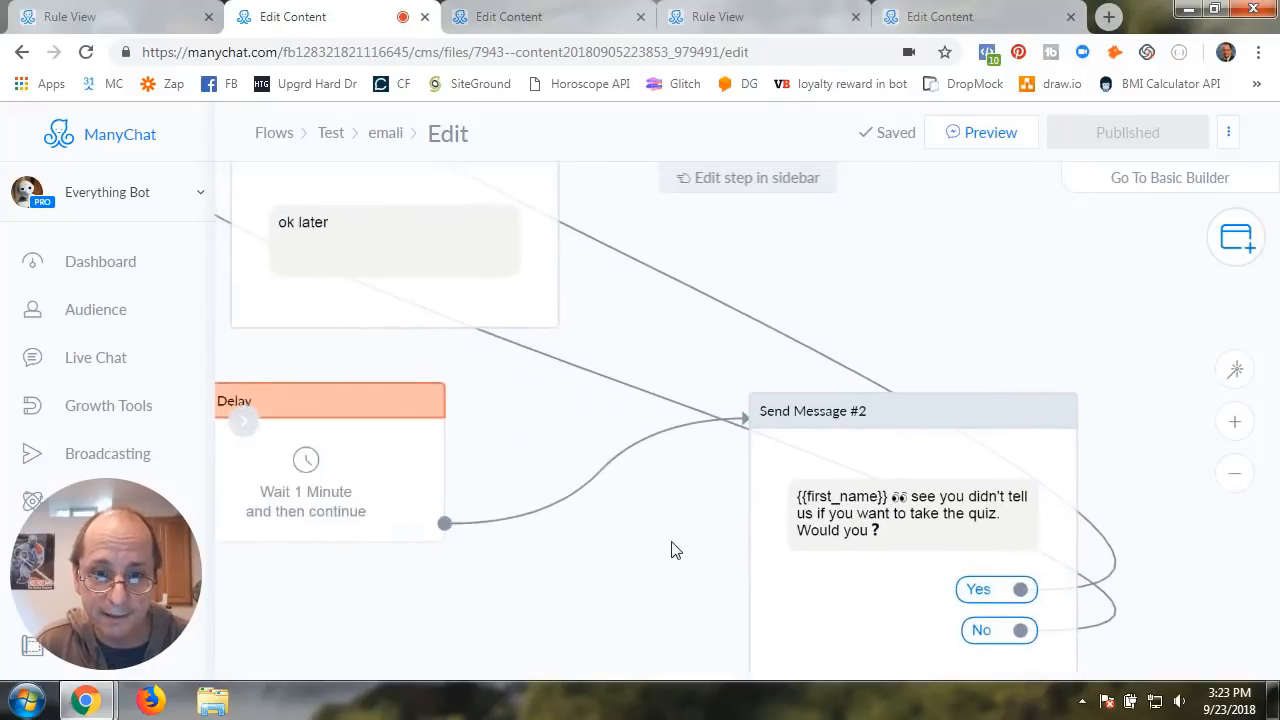
scroll(677, 540, "down", 3)
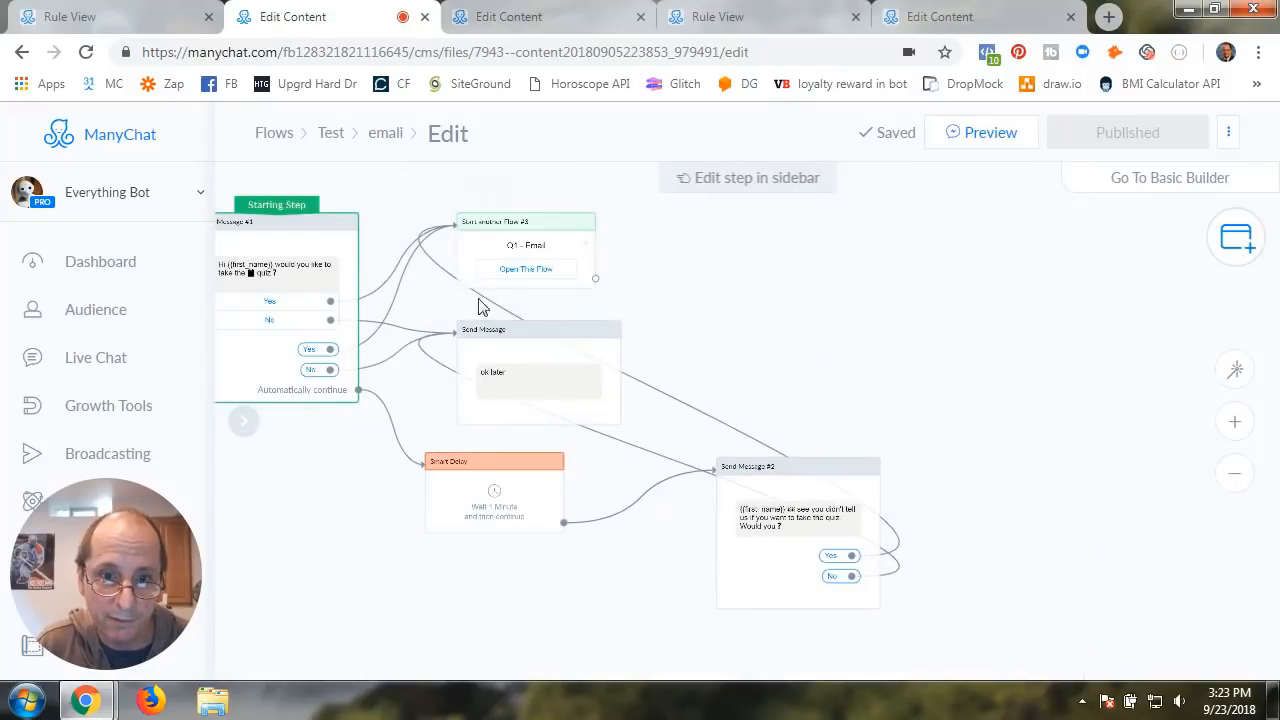
left_click(527, 270)
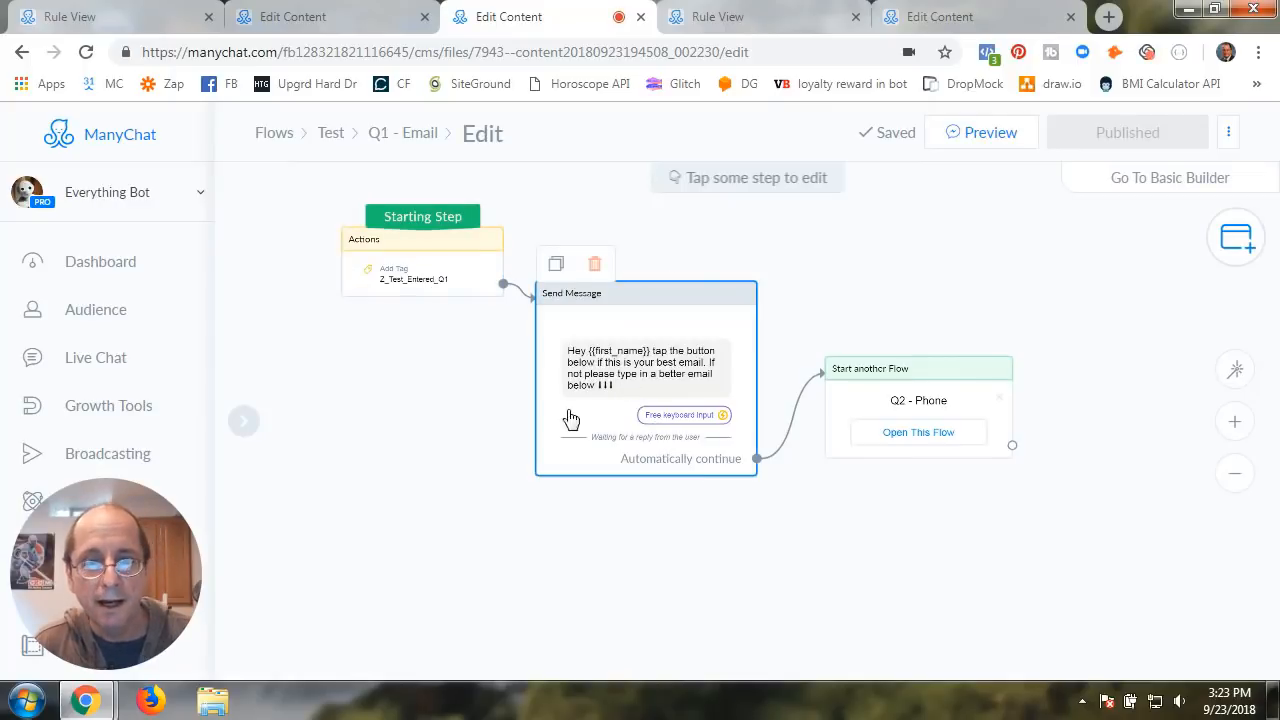
key("ctrl+1")
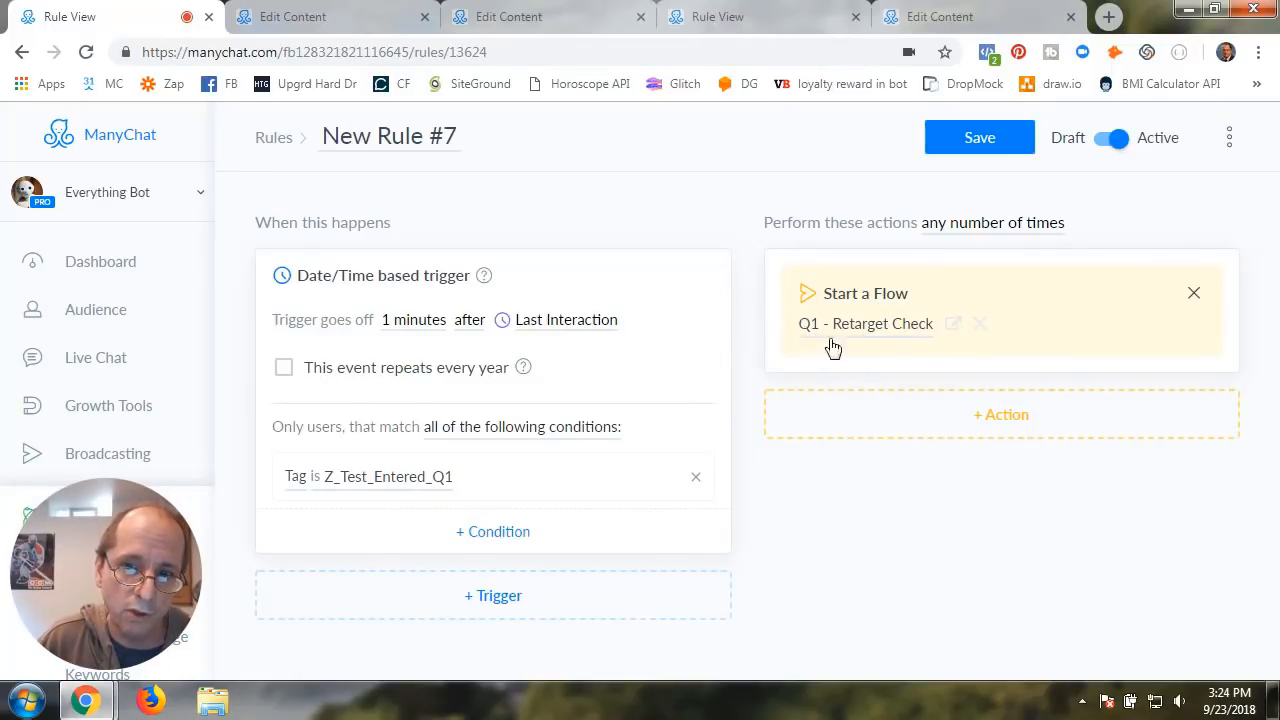
- Rearrange the Q1 - Retarget Check flow by moving Send Message up and spacing the Q1 - Email flow block farther from it
left_click(920, 18)
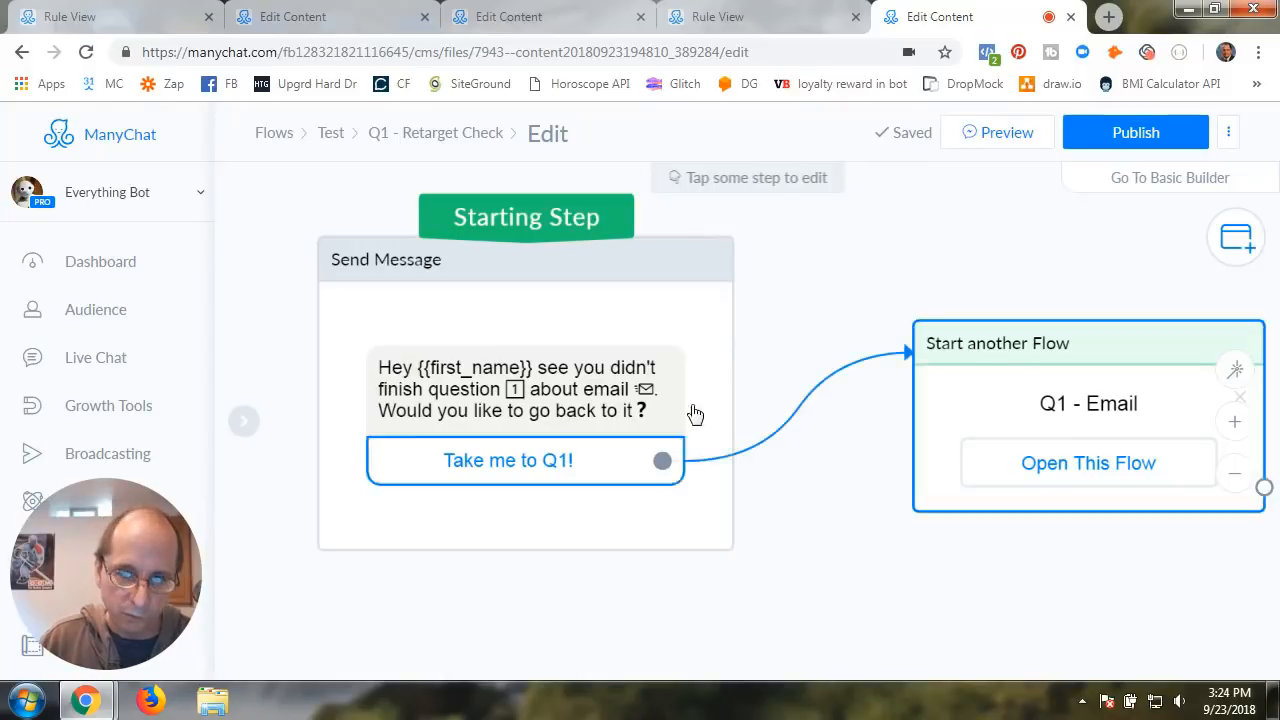
scroll(350, 483, "down", 3)
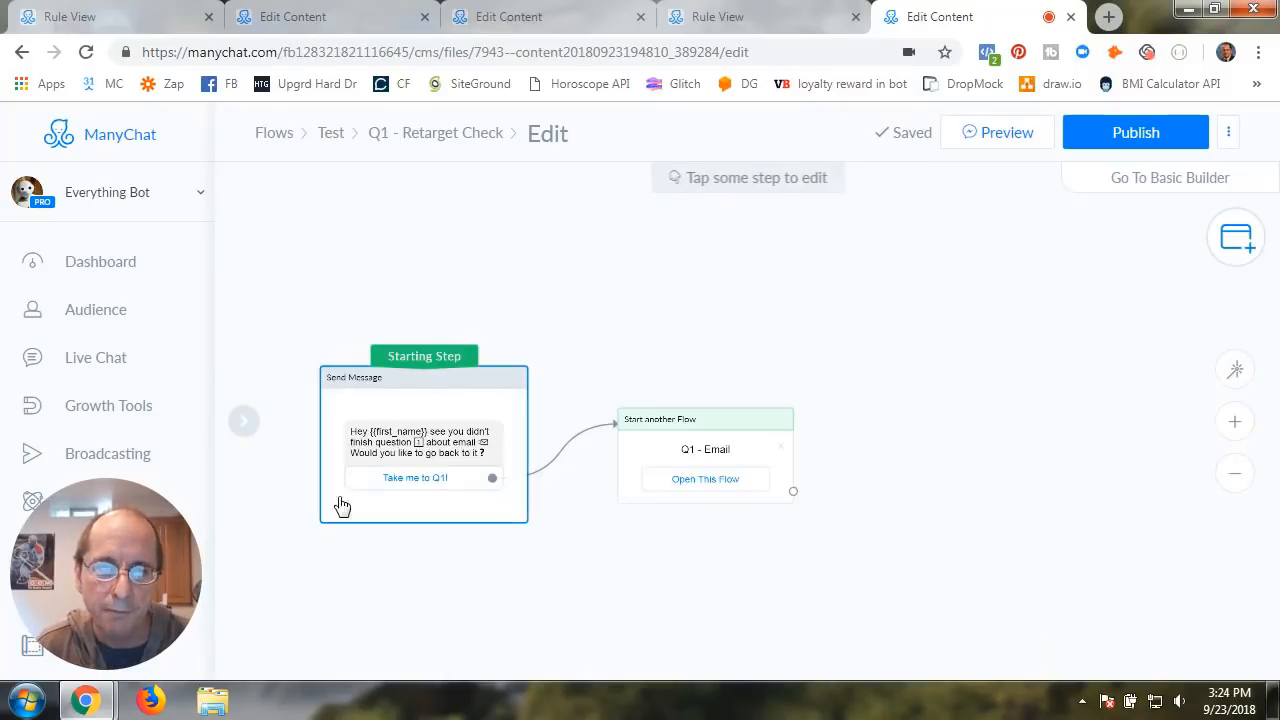
left_click_drag(400, 406, 492, 301)
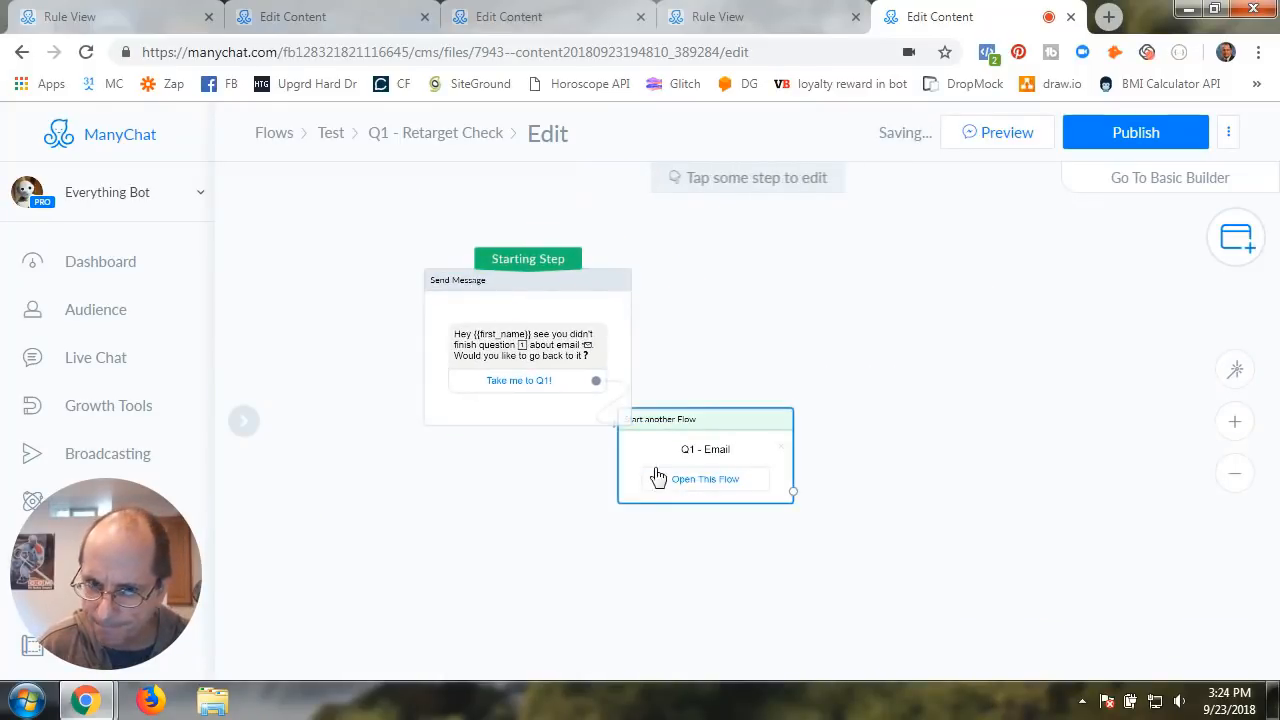
left_click_drag(708, 449, 983, 386)
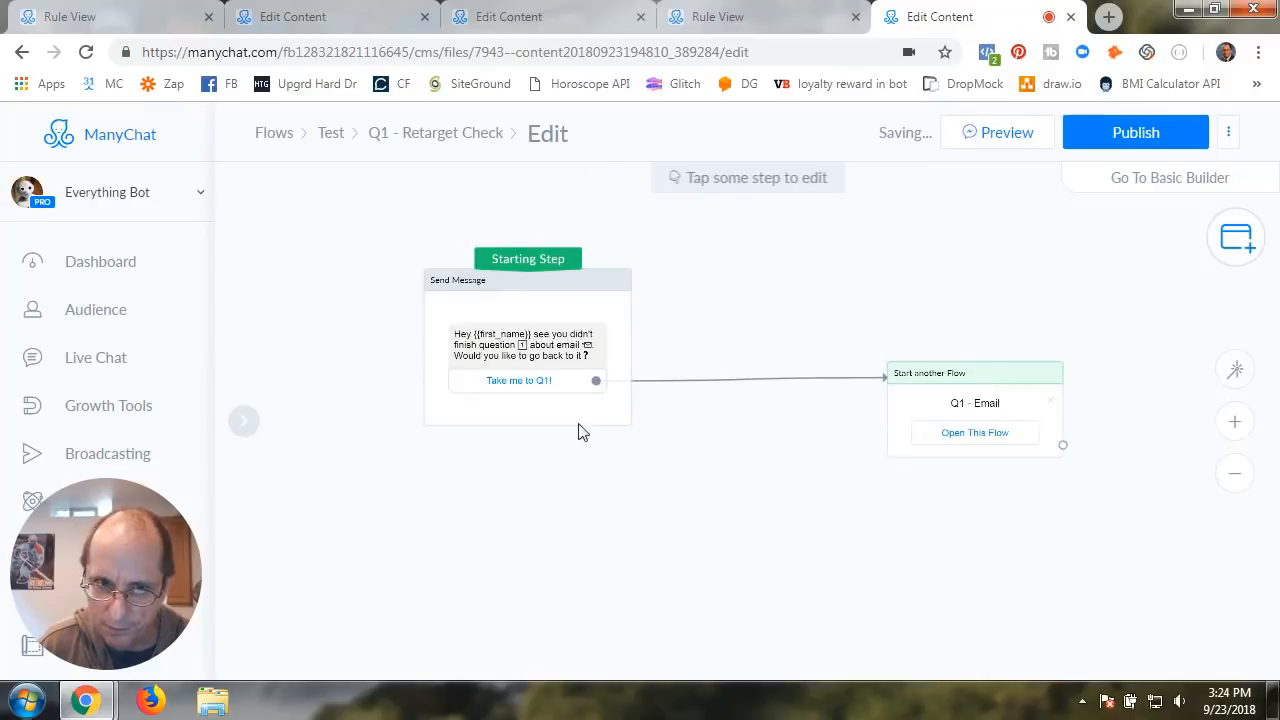
- Add an Actions block to Q1 - Retarget Check that removes the Z_Test_Entered_Q1 tag
left_click(369, 291)
left_click(400, 326)
left_click(397, 292)
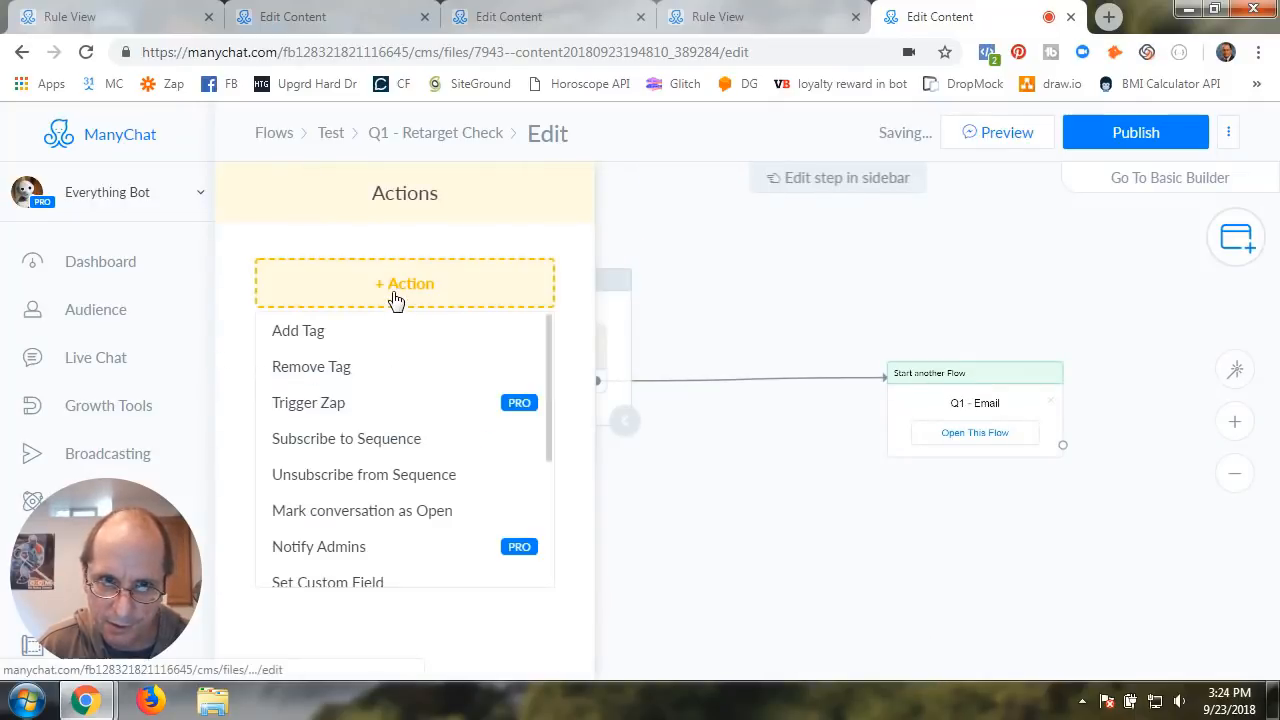
left_click(310, 366)
left_click(320, 311)
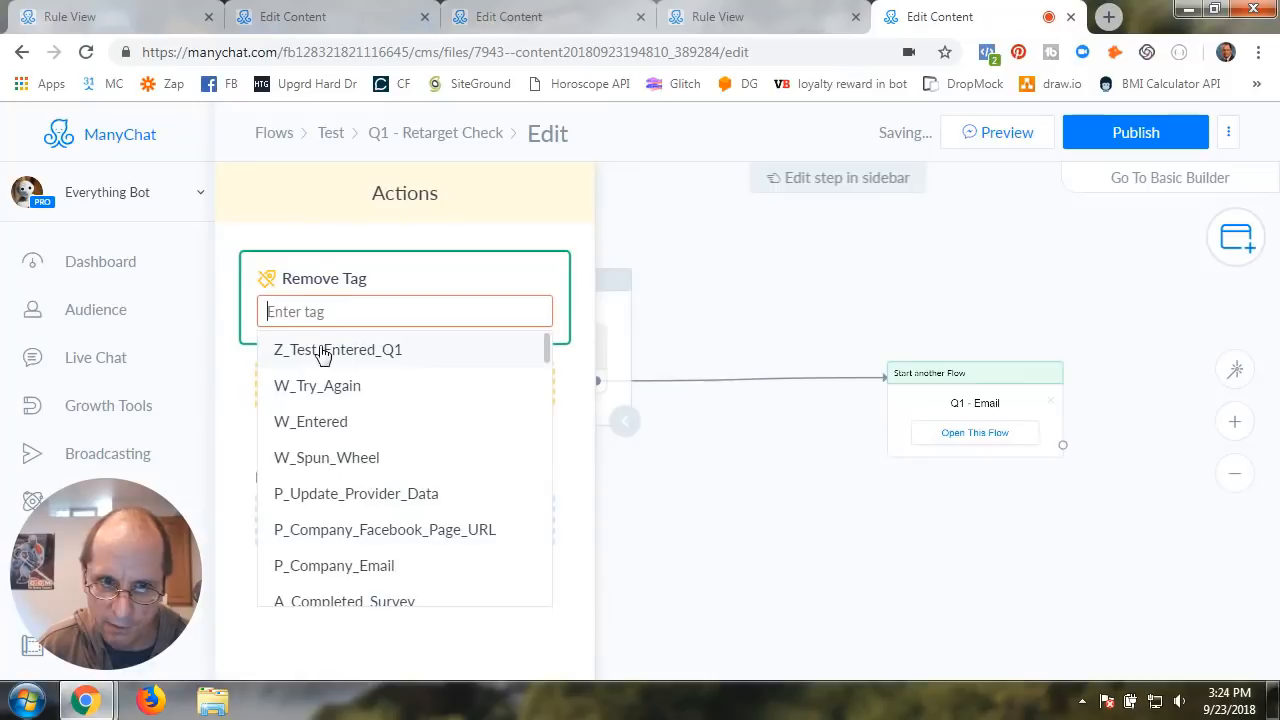
left_click(323, 350)
left_click(740, 240)
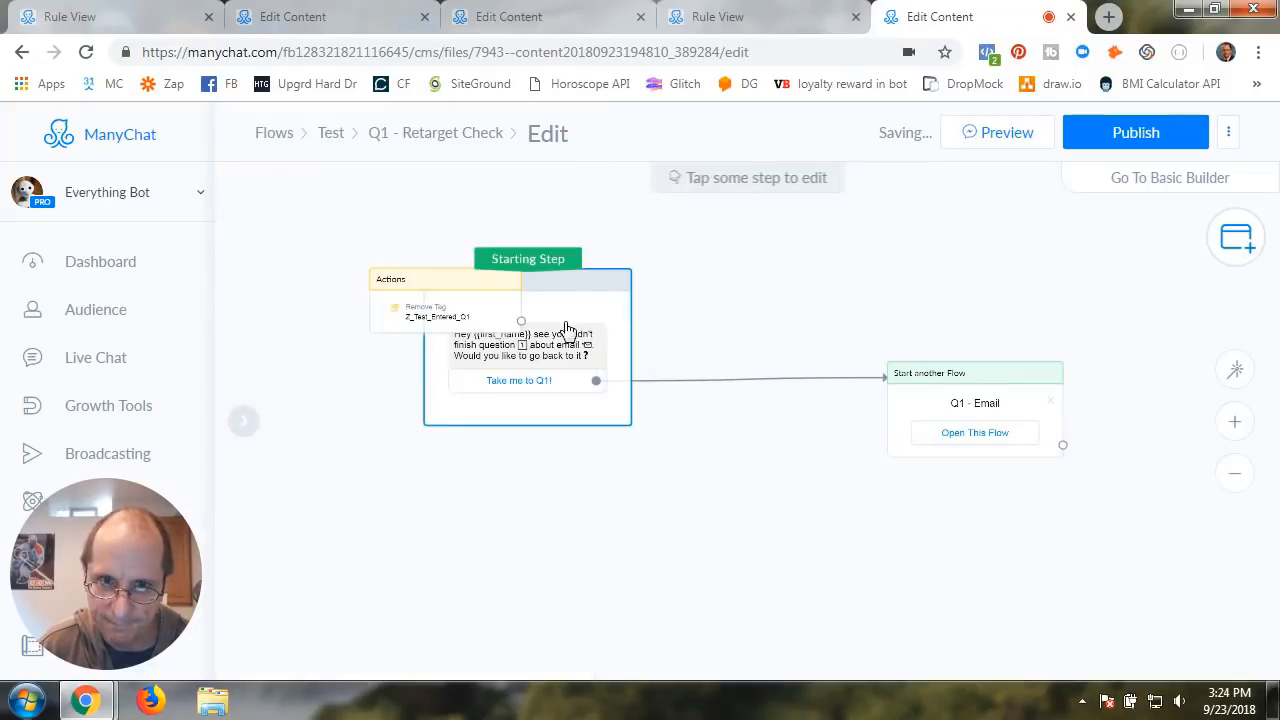
- Place the Remove Tag Actions block ahead of Send Message as the starting step and connect it to Send Message
left_click_drag(546, 306, 355, 287)
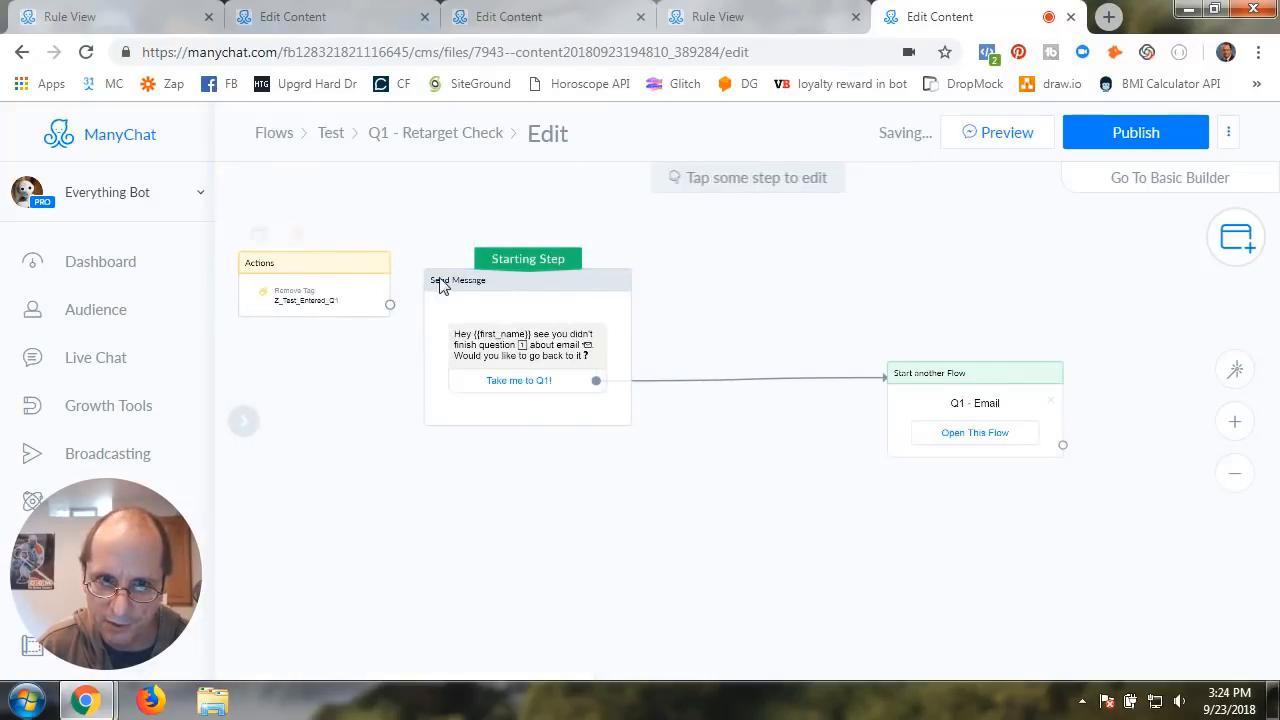
left_click_drag(528, 258, 320, 268)
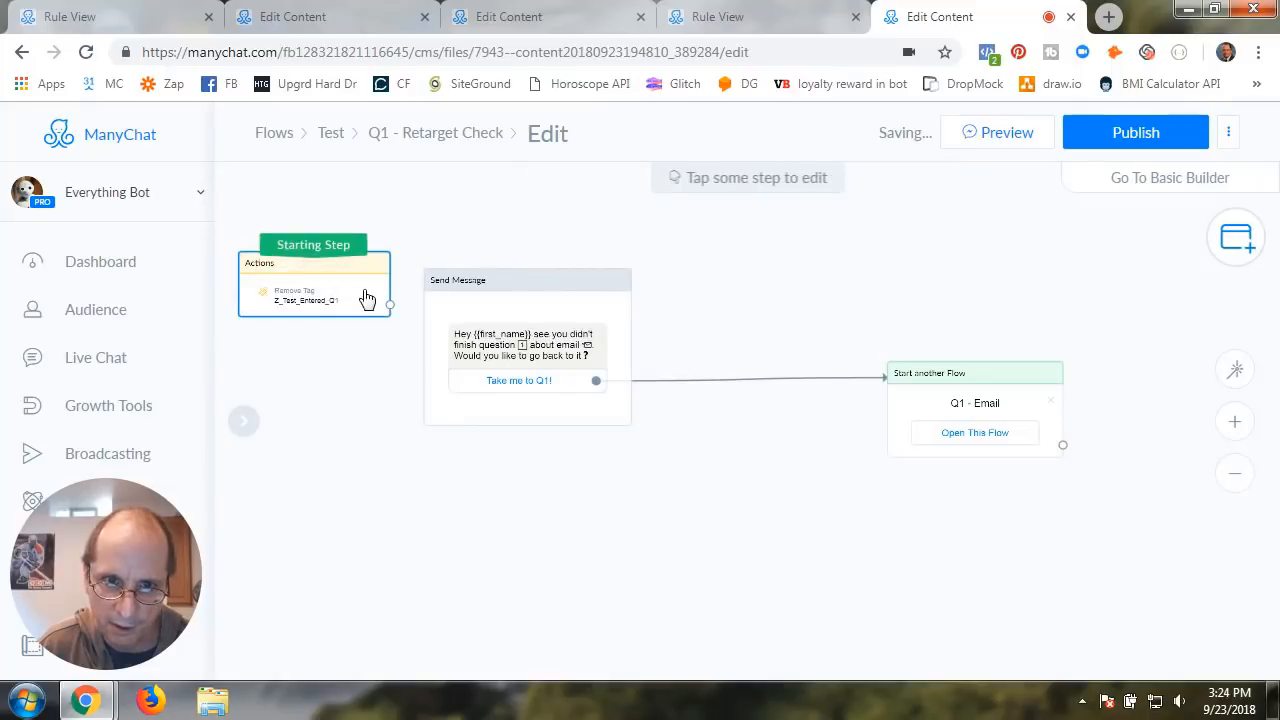
left_click_drag(390, 304, 444, 307)
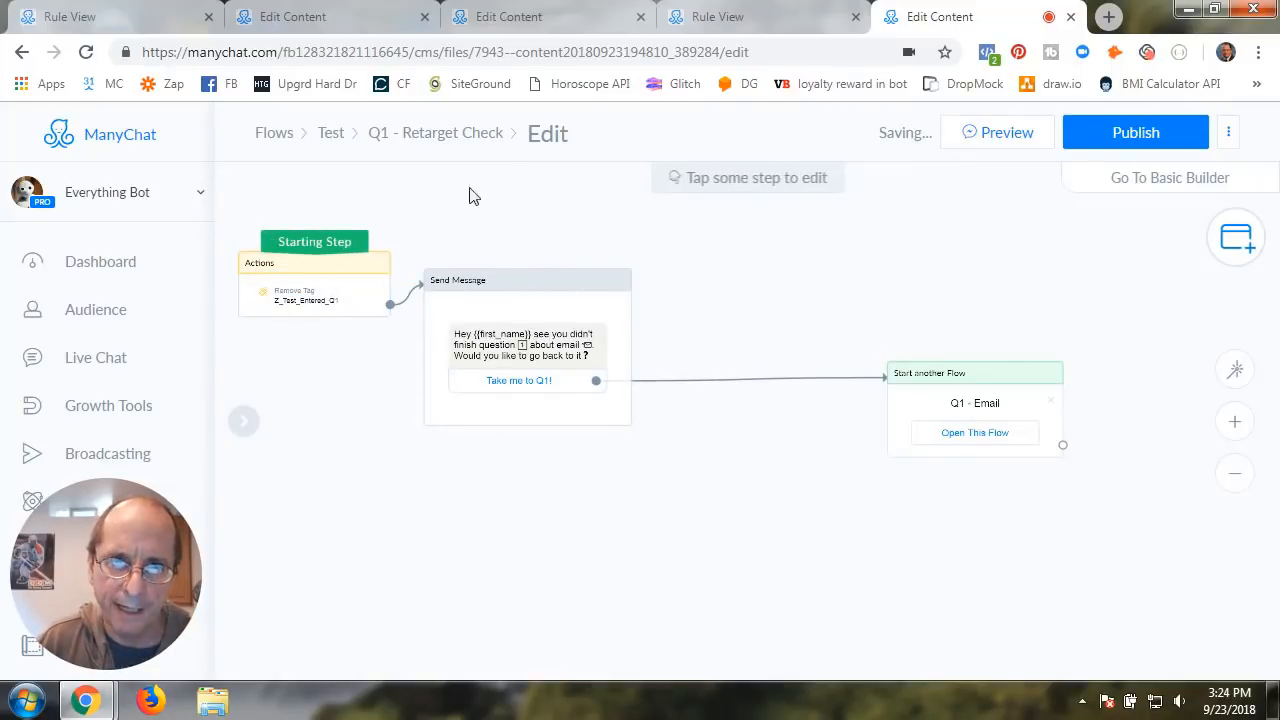
- Recheck New Rule #7 and the Q1 - Email and emali flows, and publish the Q1 - Retarget Check flow
left_click(24, 20)
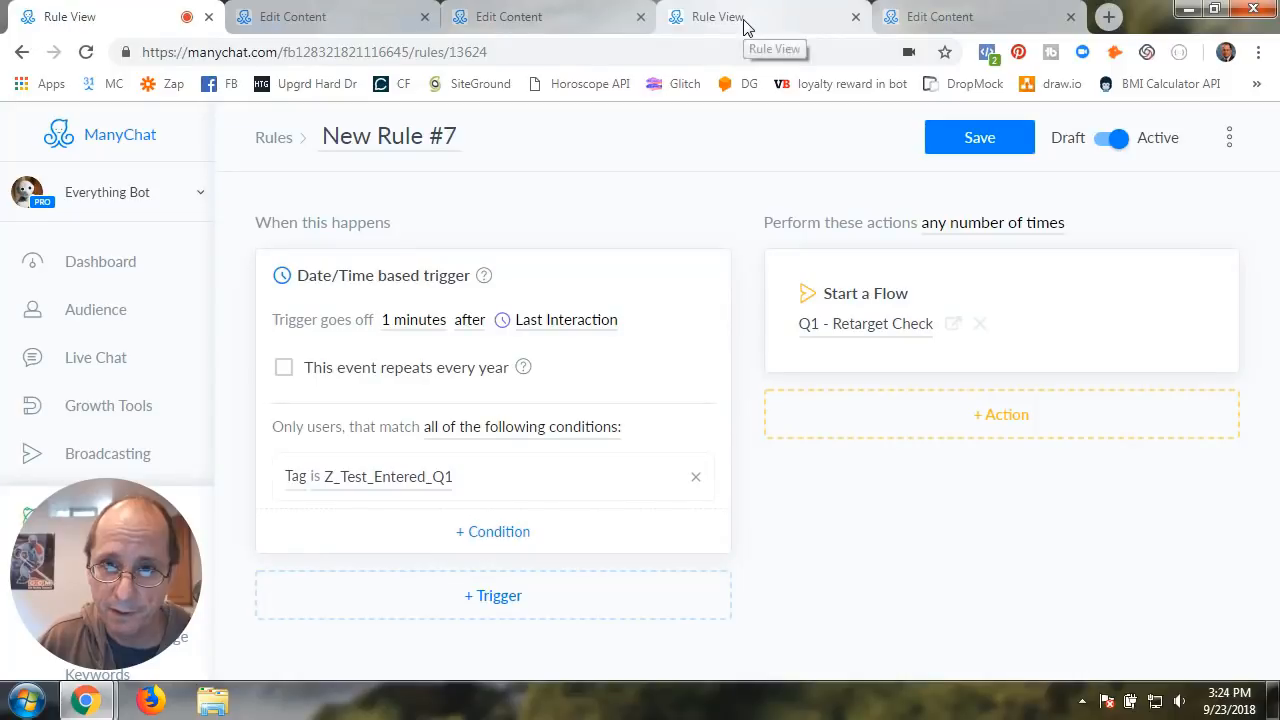
left_click(535, 20)
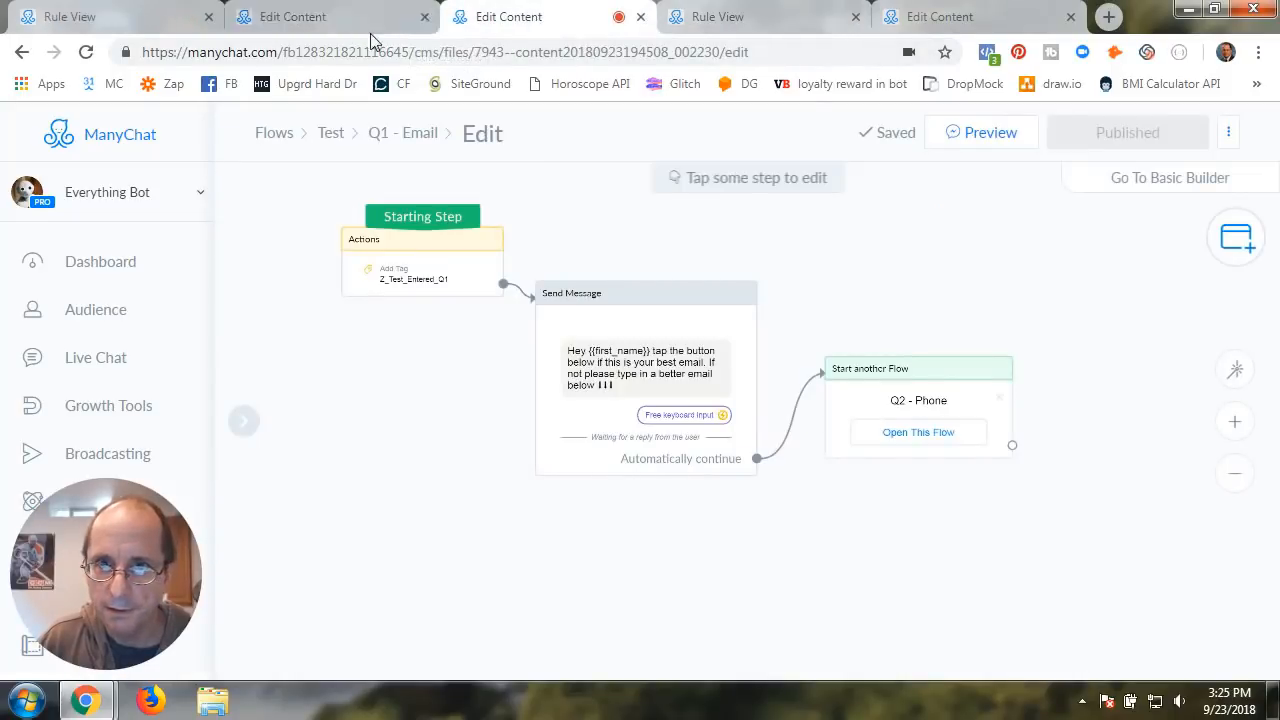
left_click(309, 27)
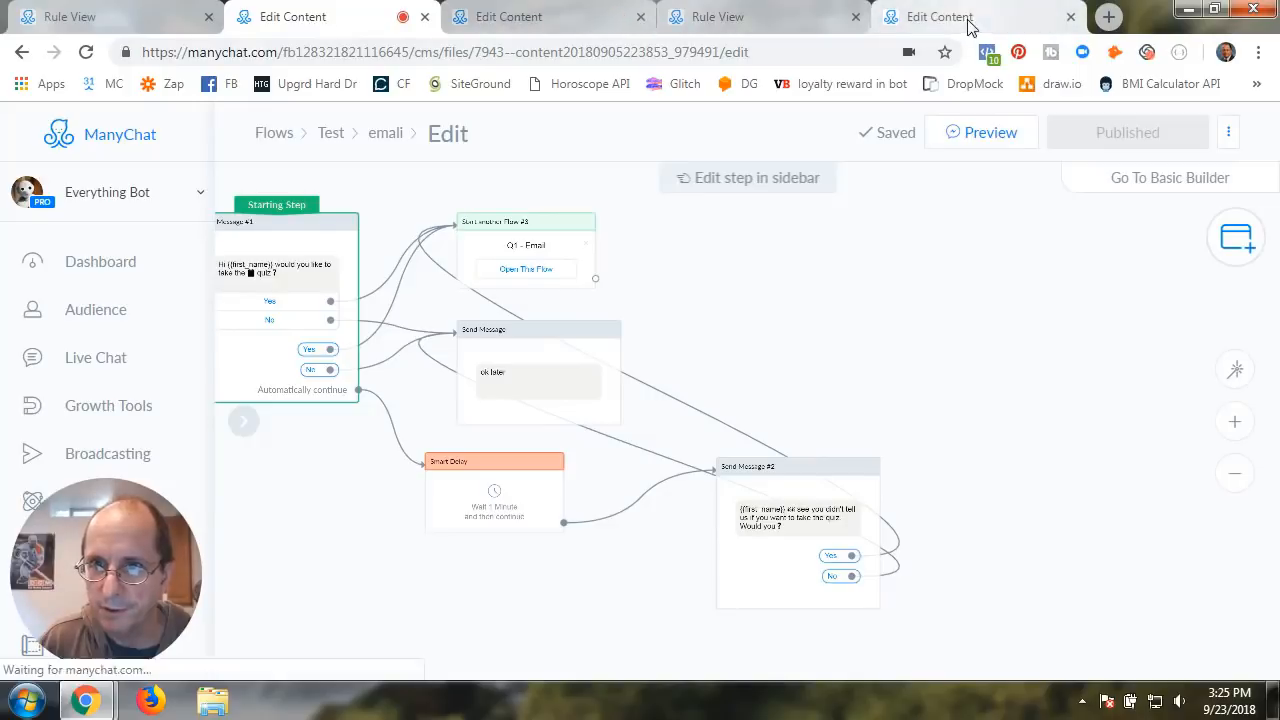
left_click(940, 18)
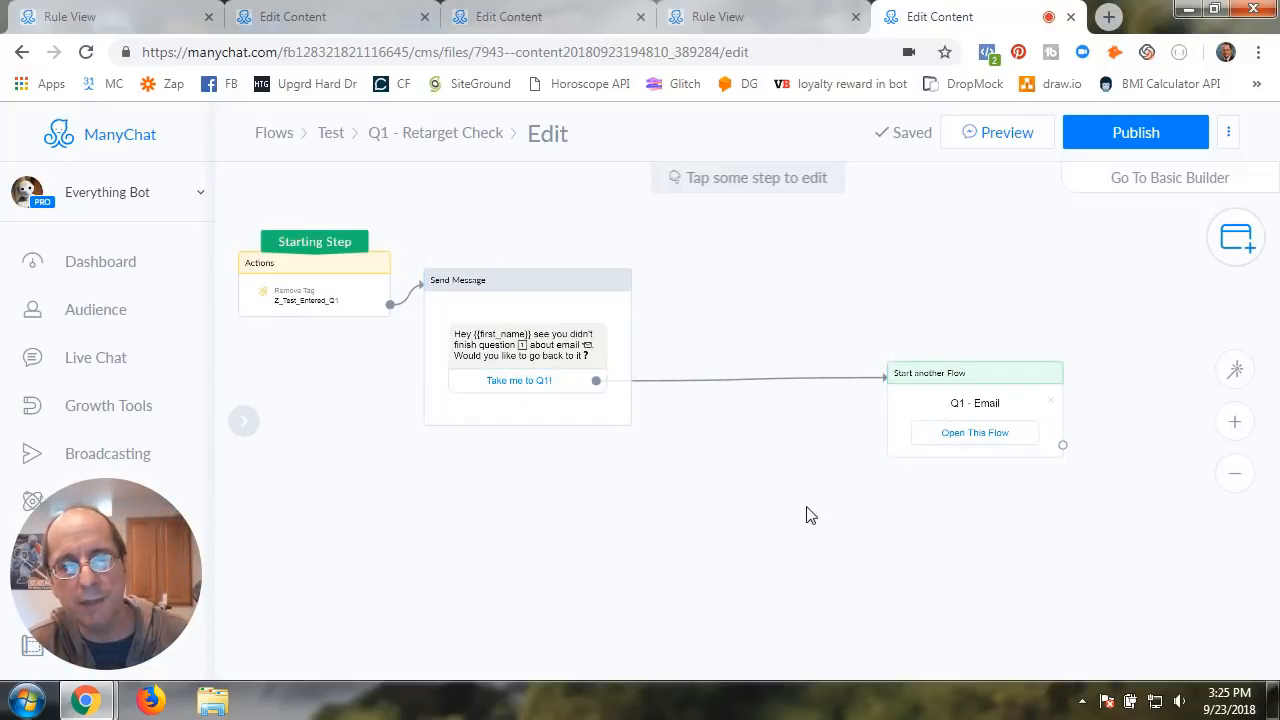
left_click(1100, 137)
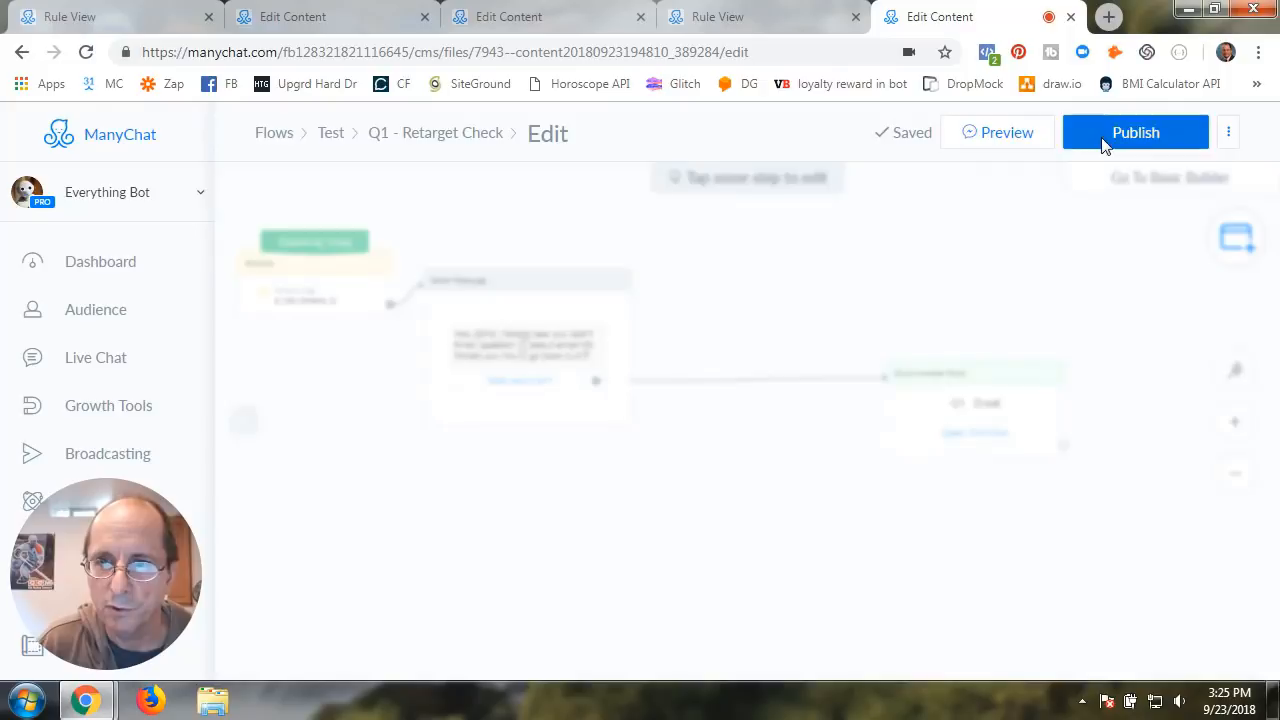
- Switch from the Auto Lead Zone account to Everything Bot and open its Audience list
left_click(749, 24)
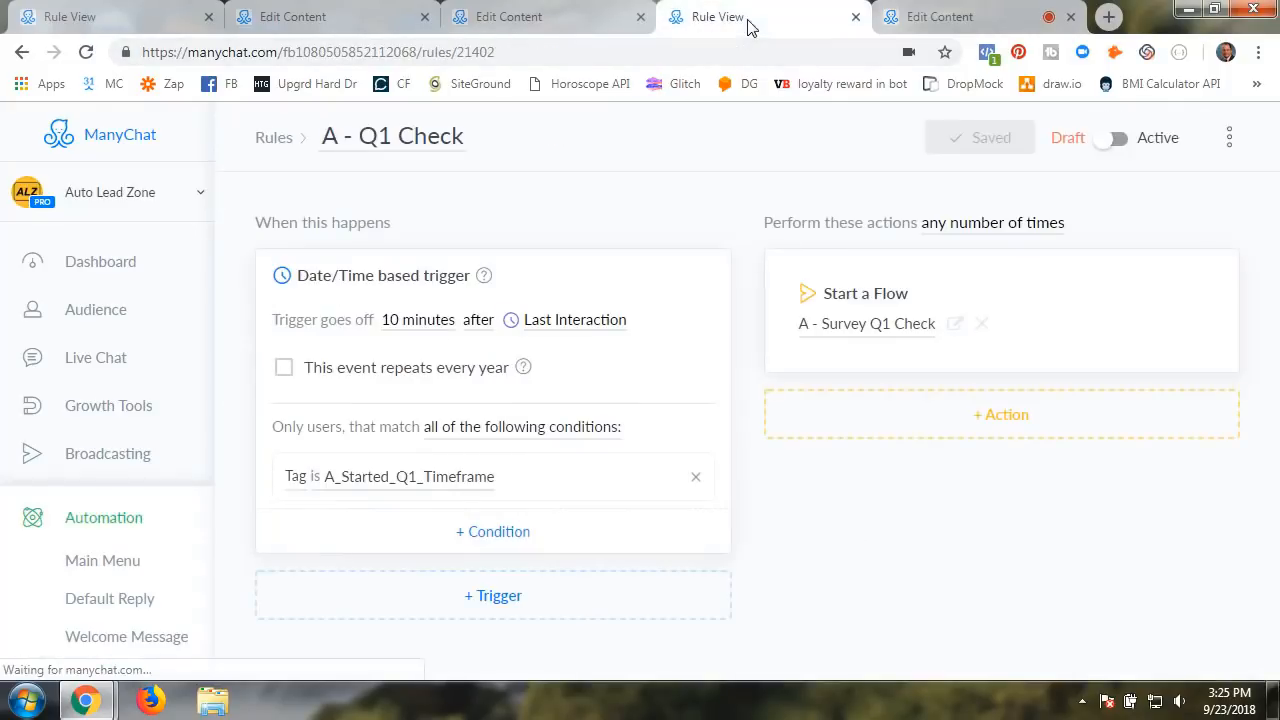
left_click(94, 191)
scroll(105, 400, "down", 2)
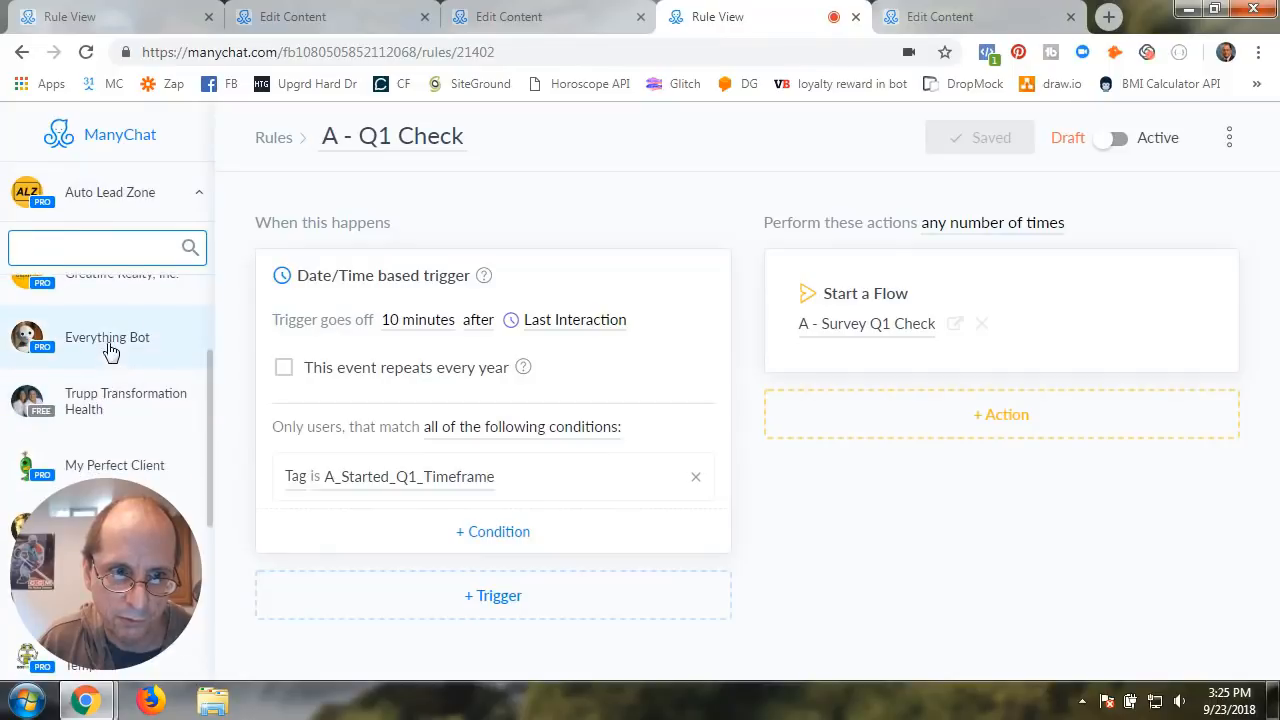
left_click(110, 350)
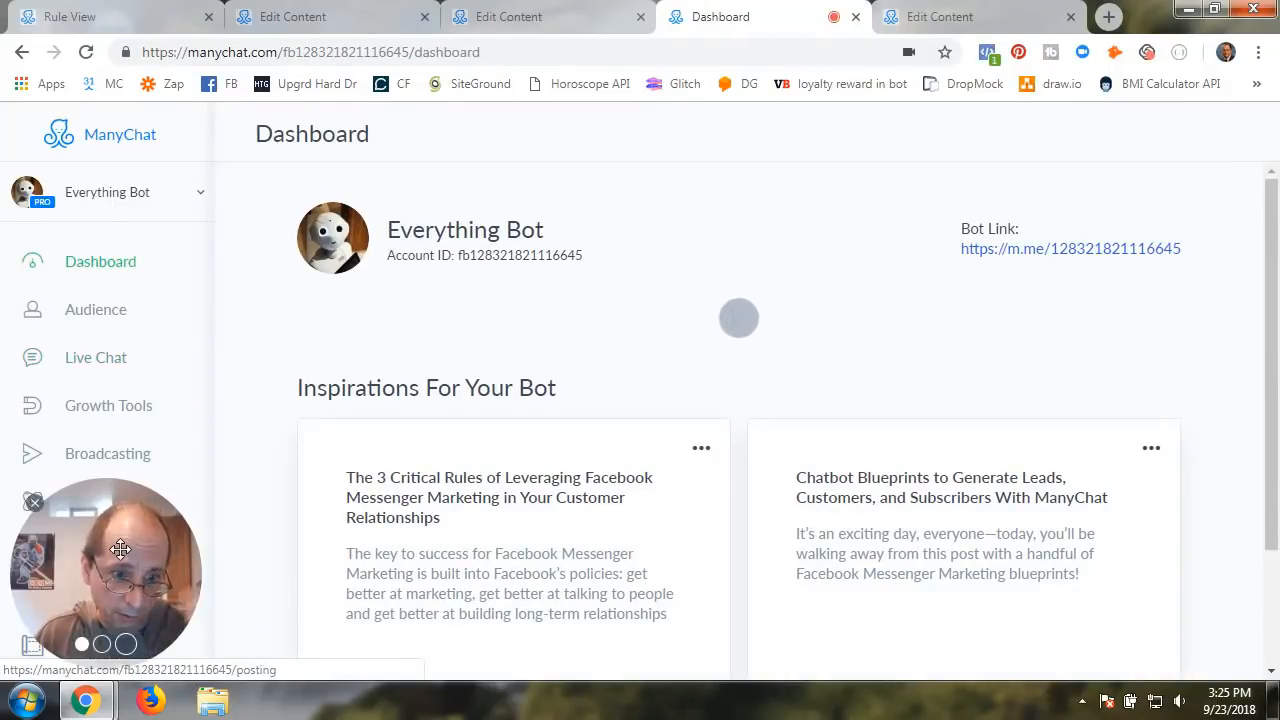
left_click_drag(127, 527, 271, 426)
left_click(108, 316)
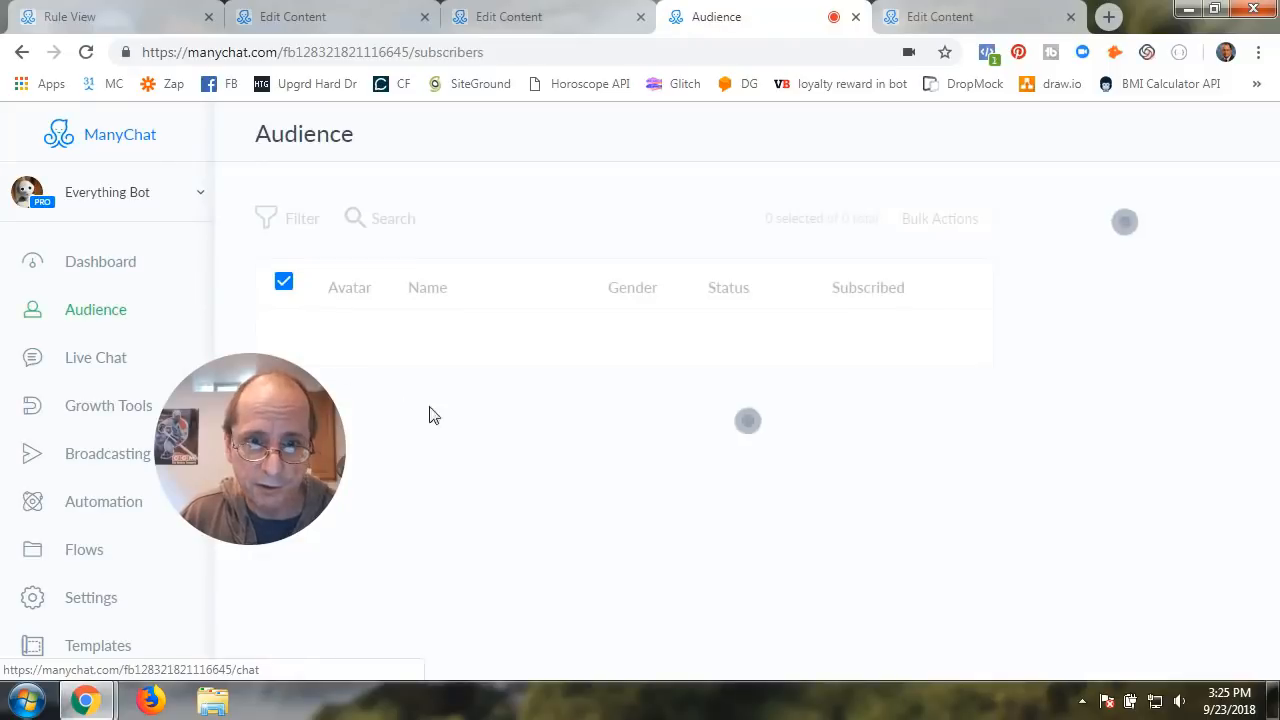
- Remove the Z_Test_Entered_Q1 tag from the test subscriber's profile in the Audience list
scroll(477, 451, "down", 15)
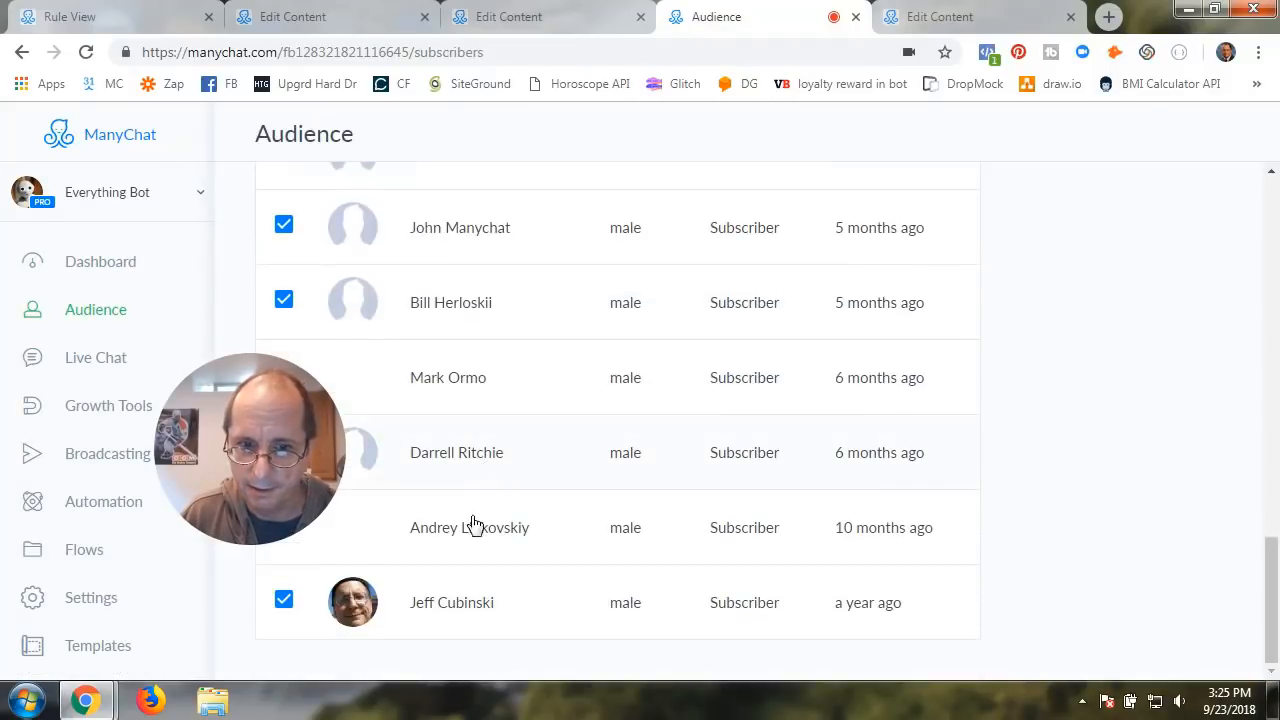
left_click(467, 606)
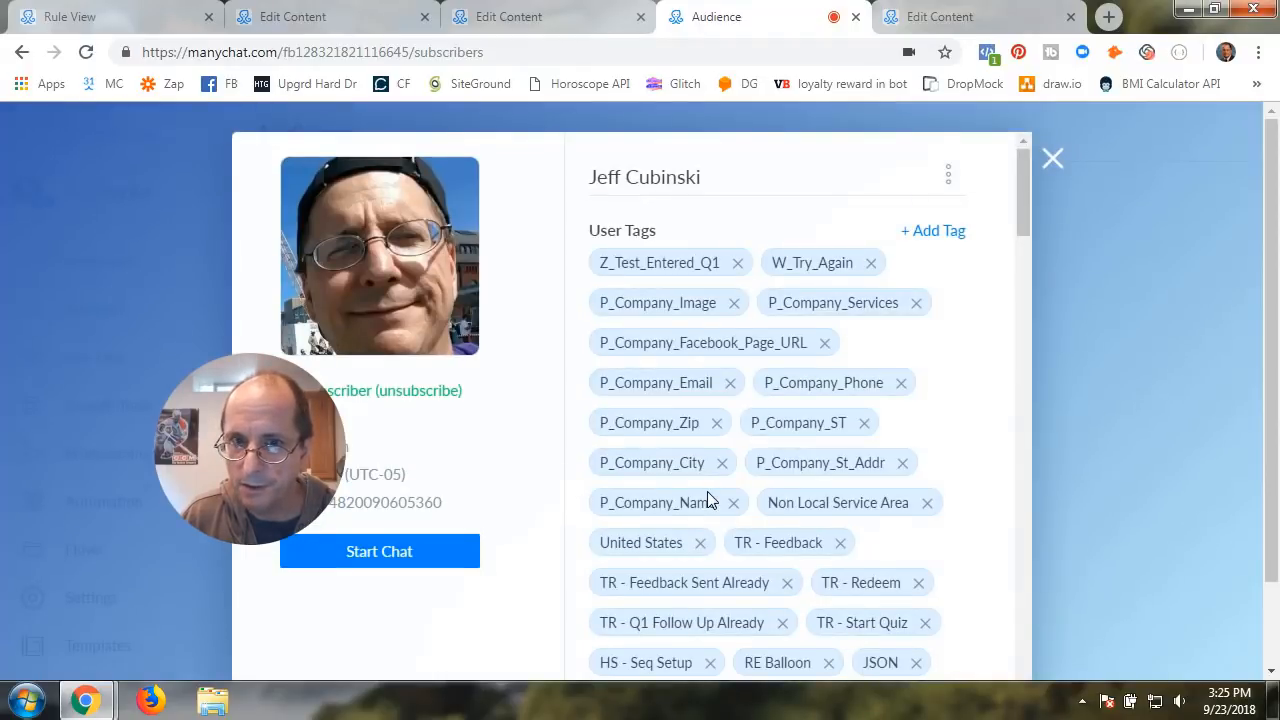
left_click(737, 263)
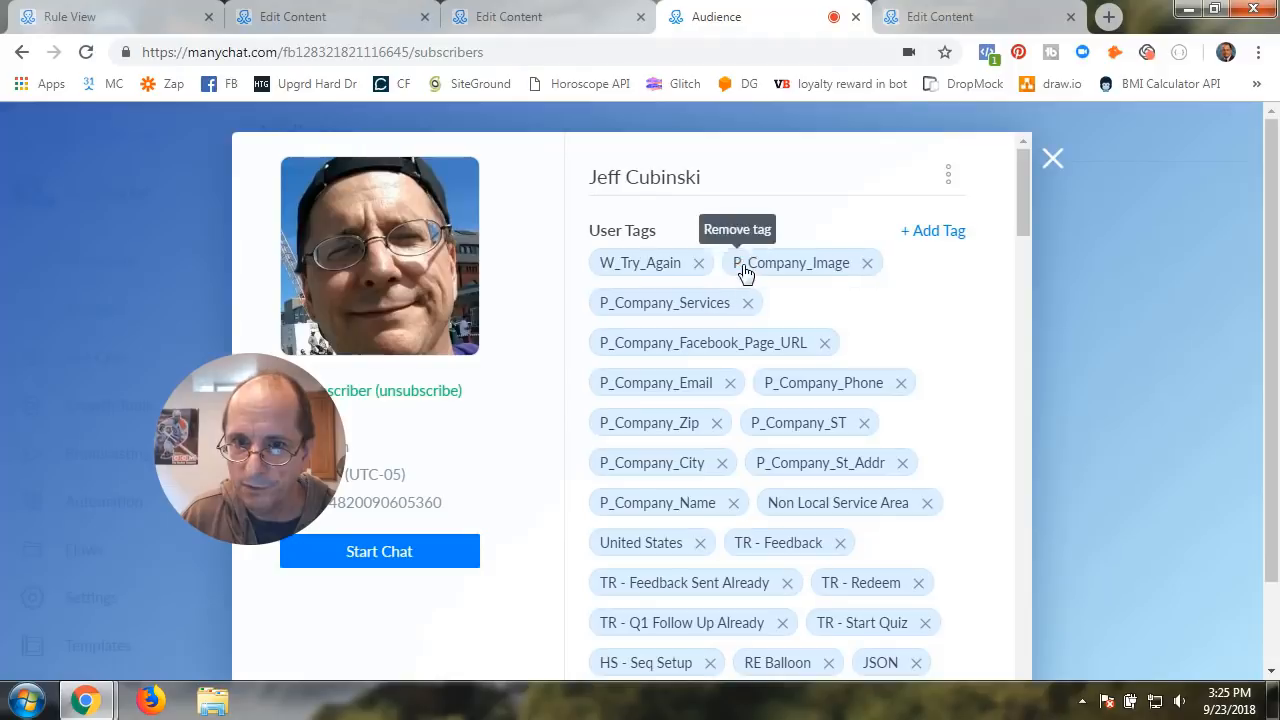
left_click(1054, 158)
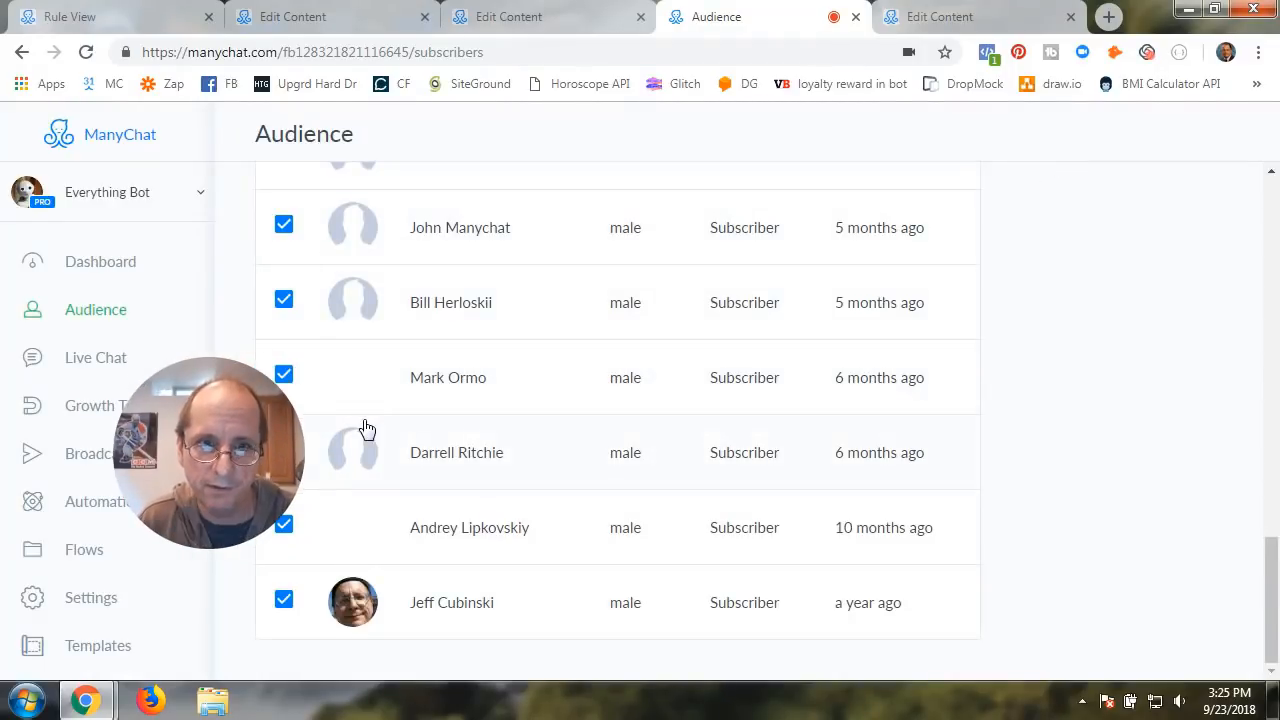
- Open the Flows list of the Everything Bot account
scroll(363, 428, "up", 15)
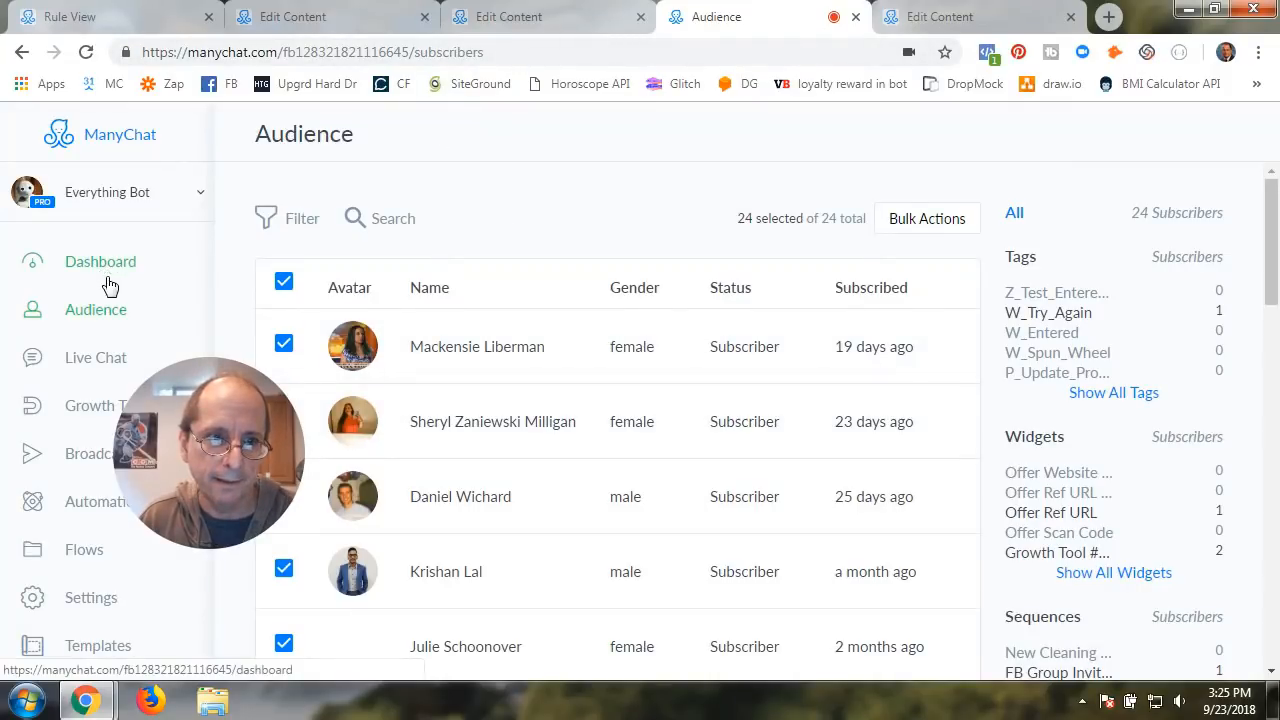
left_click(90, 560)
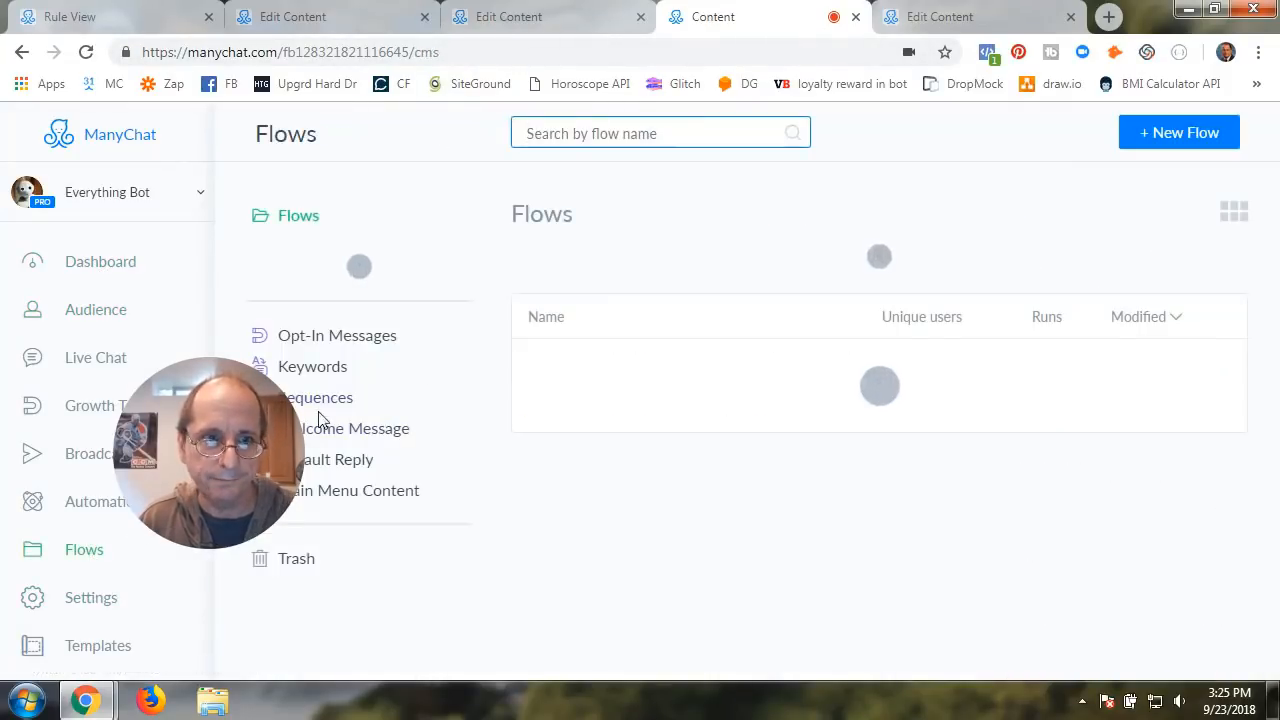
left_click_drag(249, 474, 187, 467)
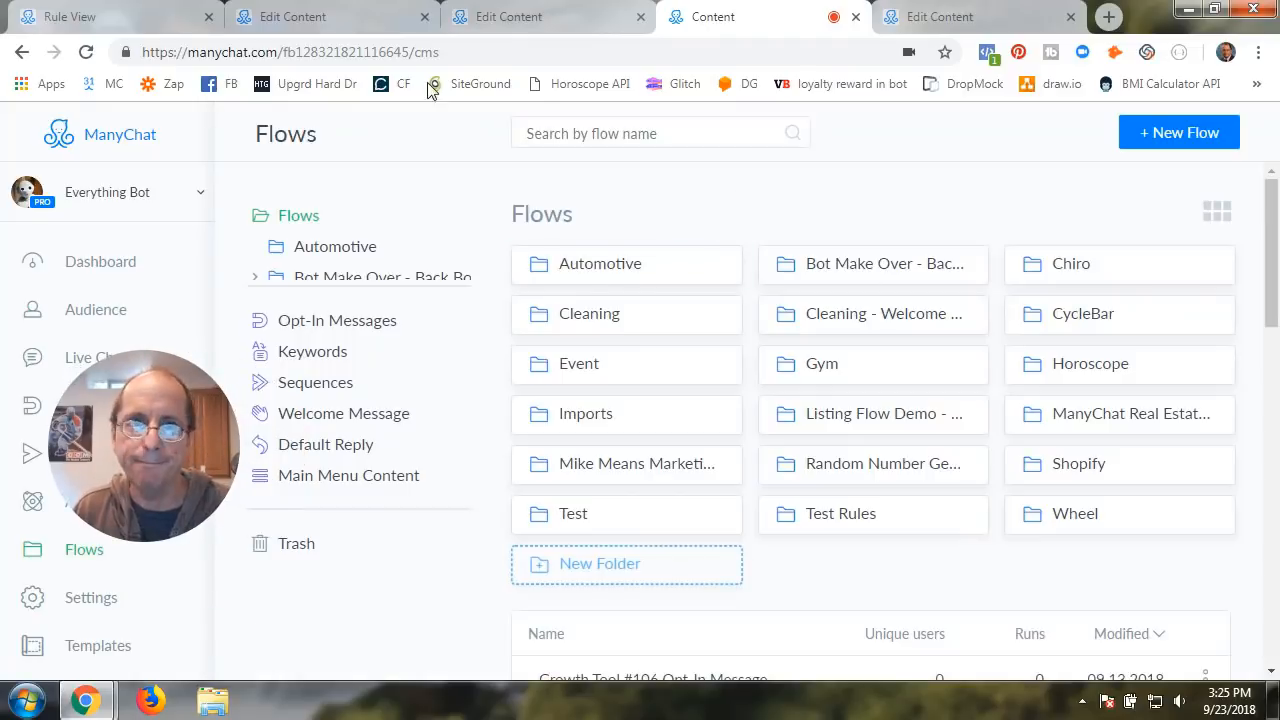
- Review New Rule #7's Last Interaction trigger and the emali flow's path from the starting message through the Smart Delay
left_click(125, 28)
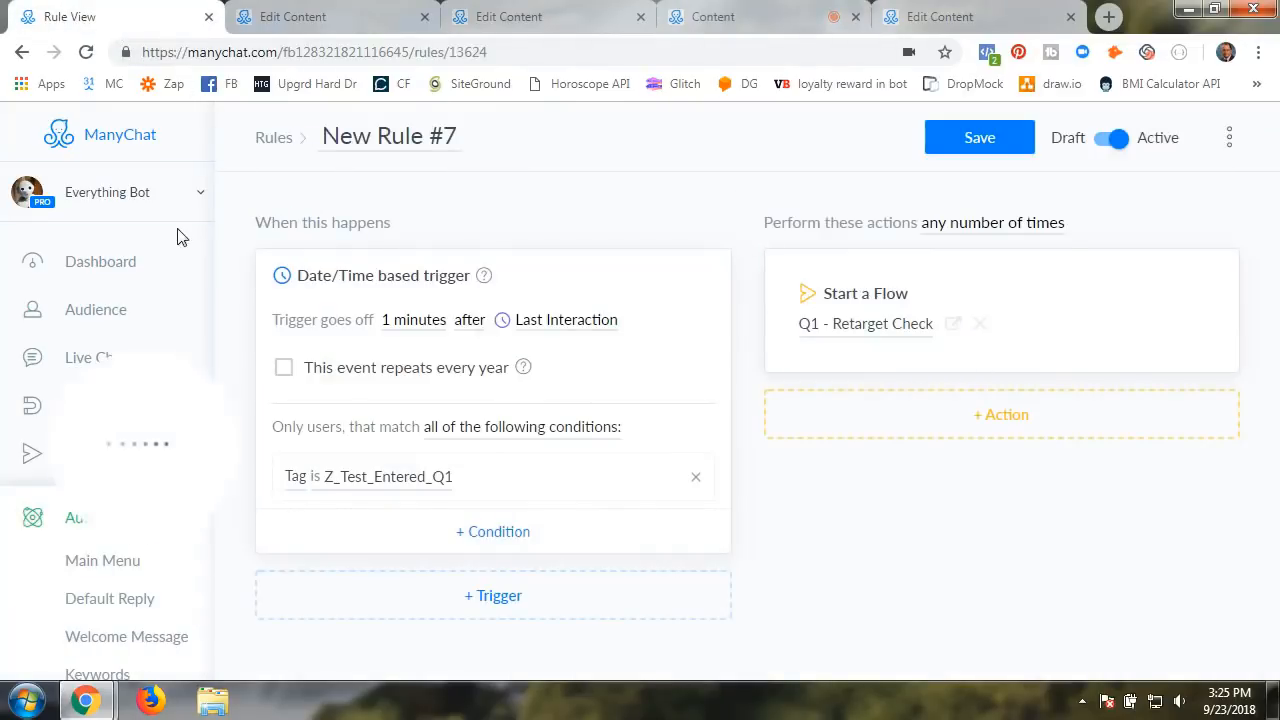
left_click(320, 20)
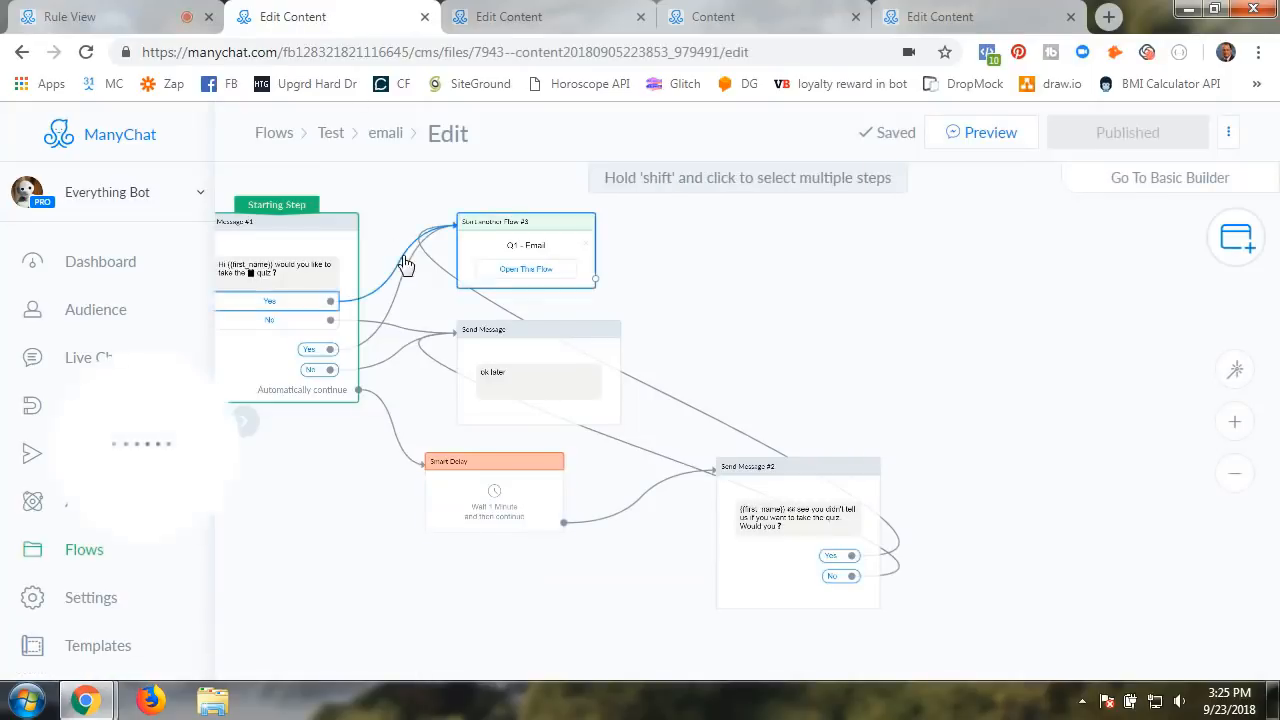
left_click_drag(368, 527, 490, 545)
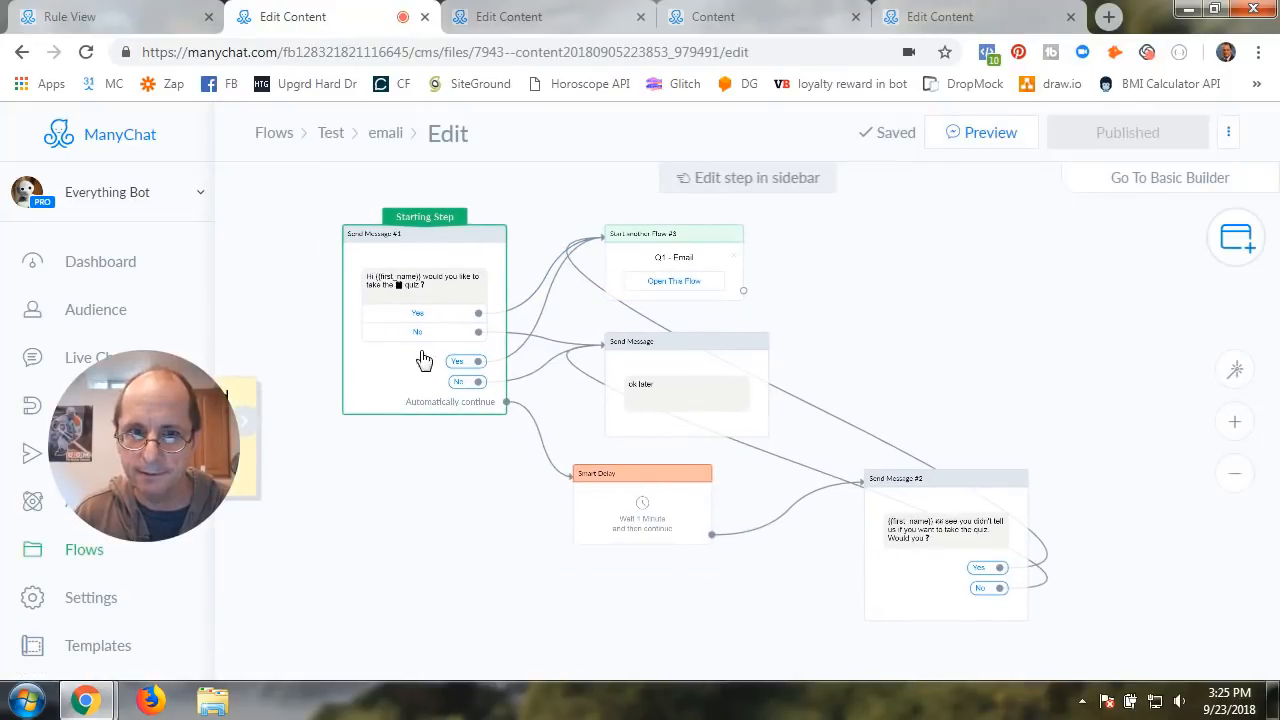
left_click_drag(399, 532, 548, 534)
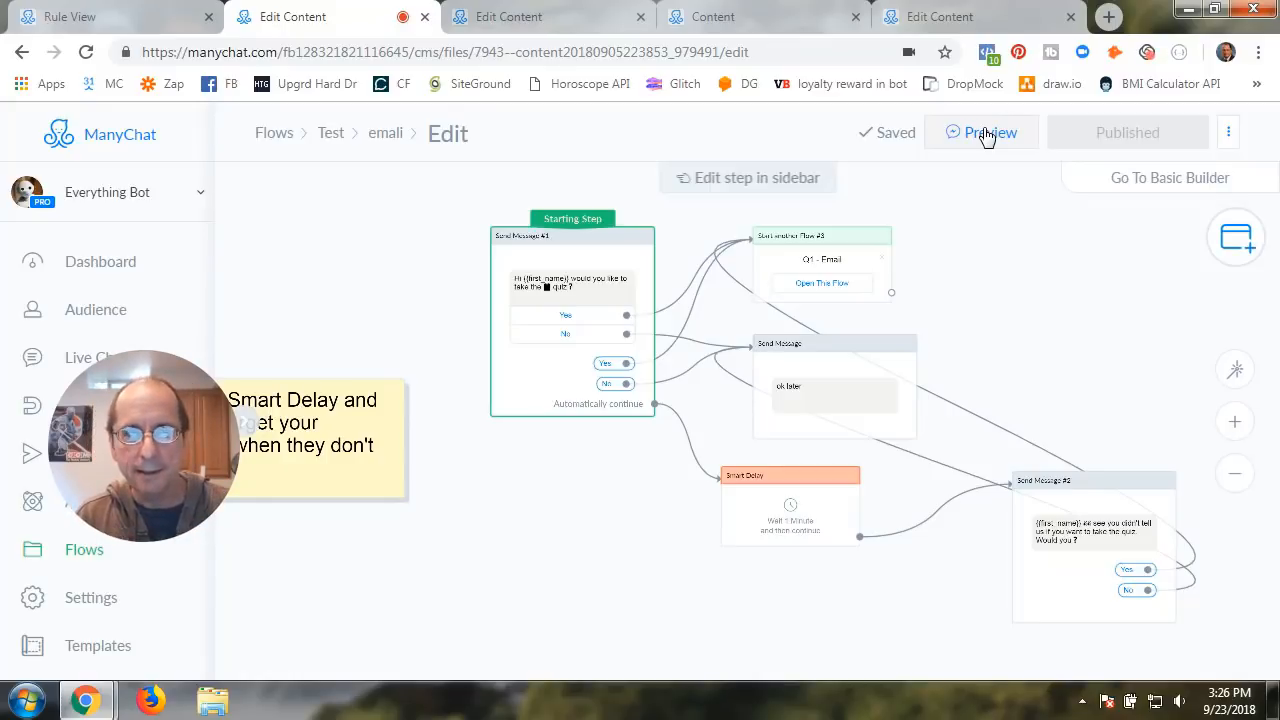
left_click(163, 26)
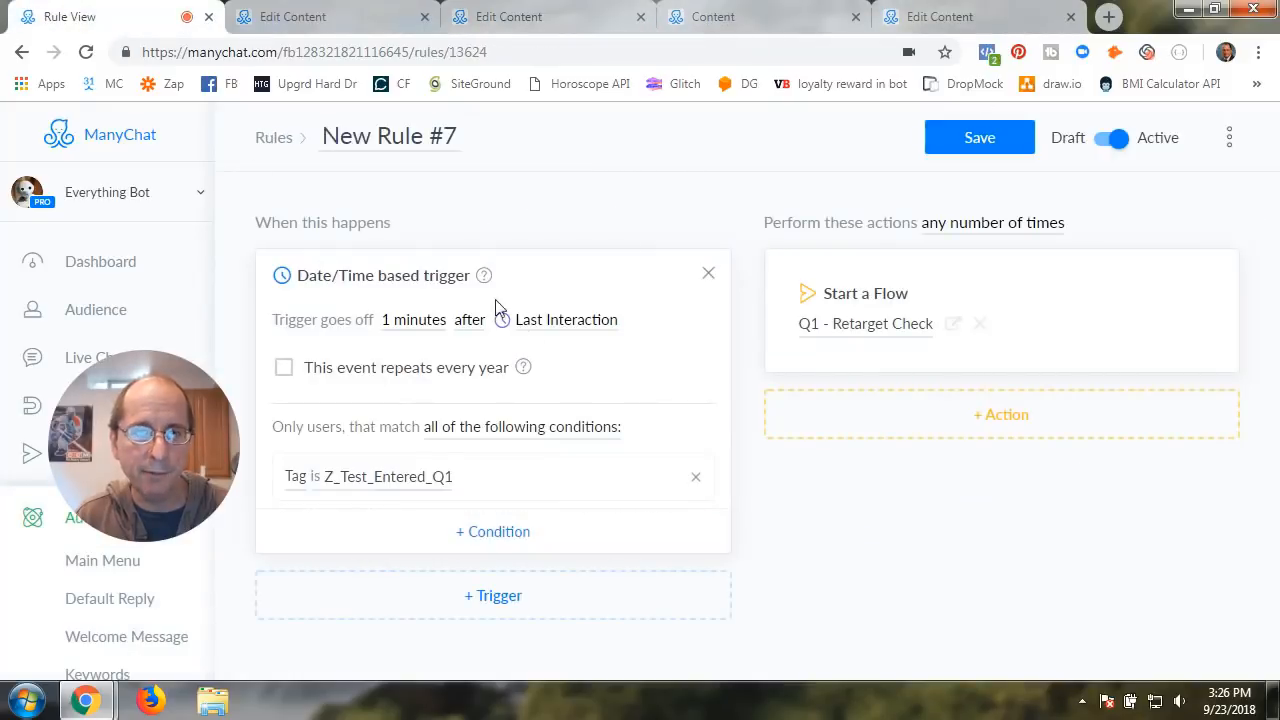
left_click(350, 18)
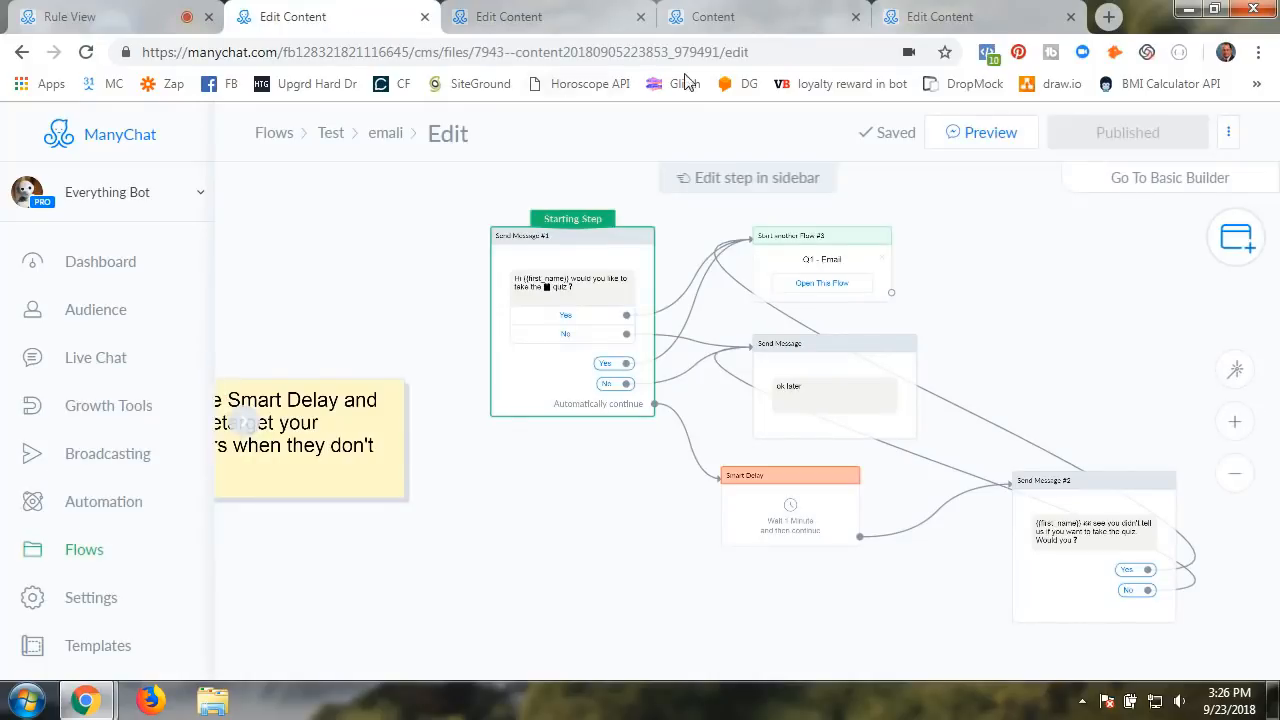
- Preview the emali flow and open its conversation in Messenger
left_click(1000, 142)
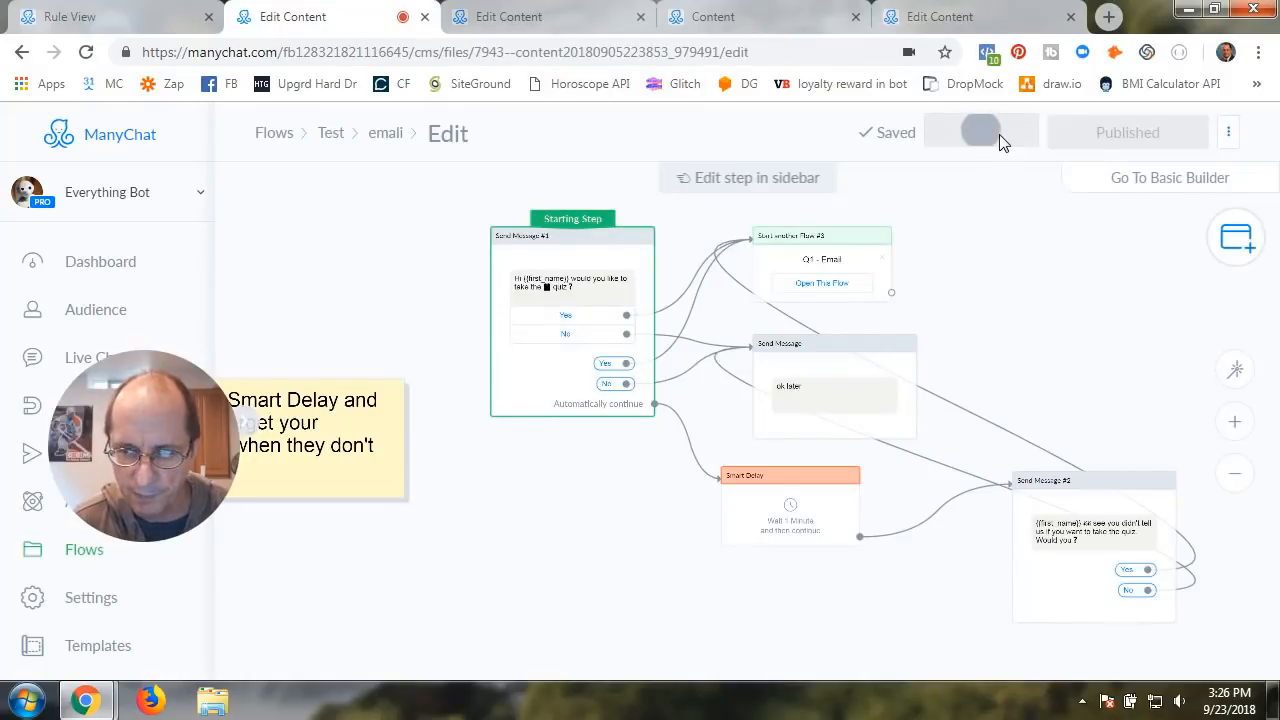
left_click(1126, 268)
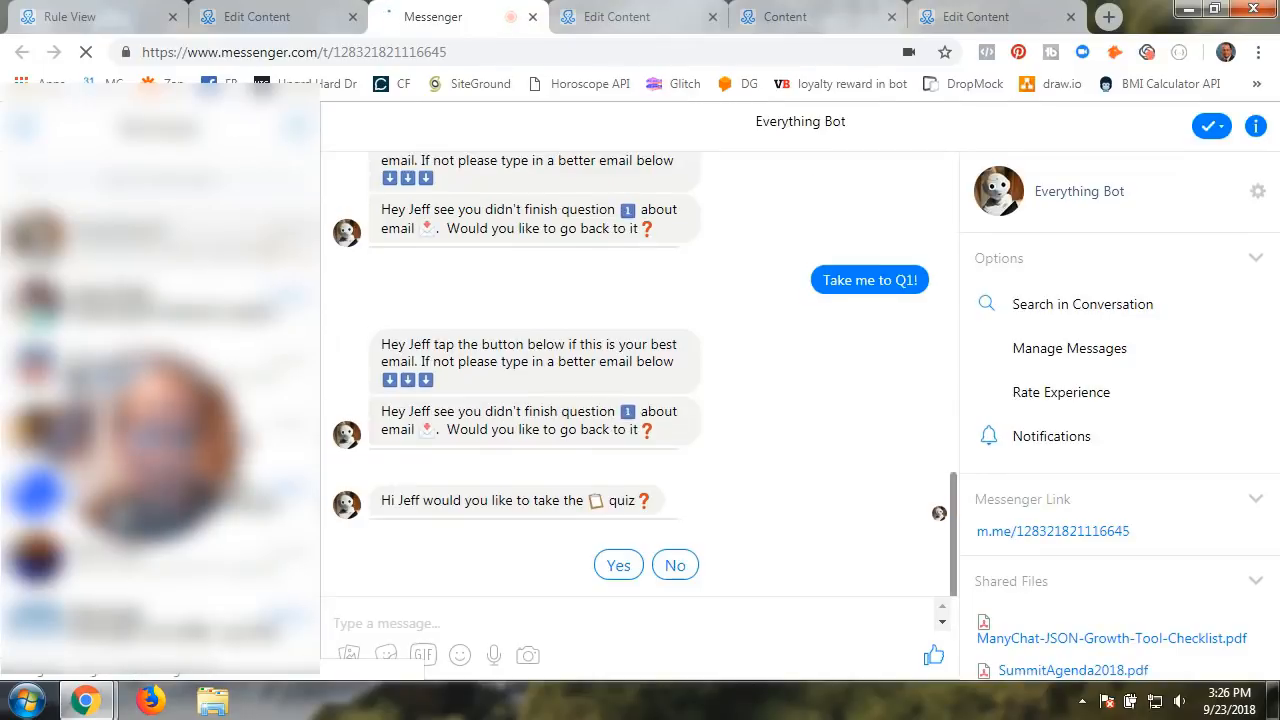
left_click_drag(165, 455, 1098, 201)
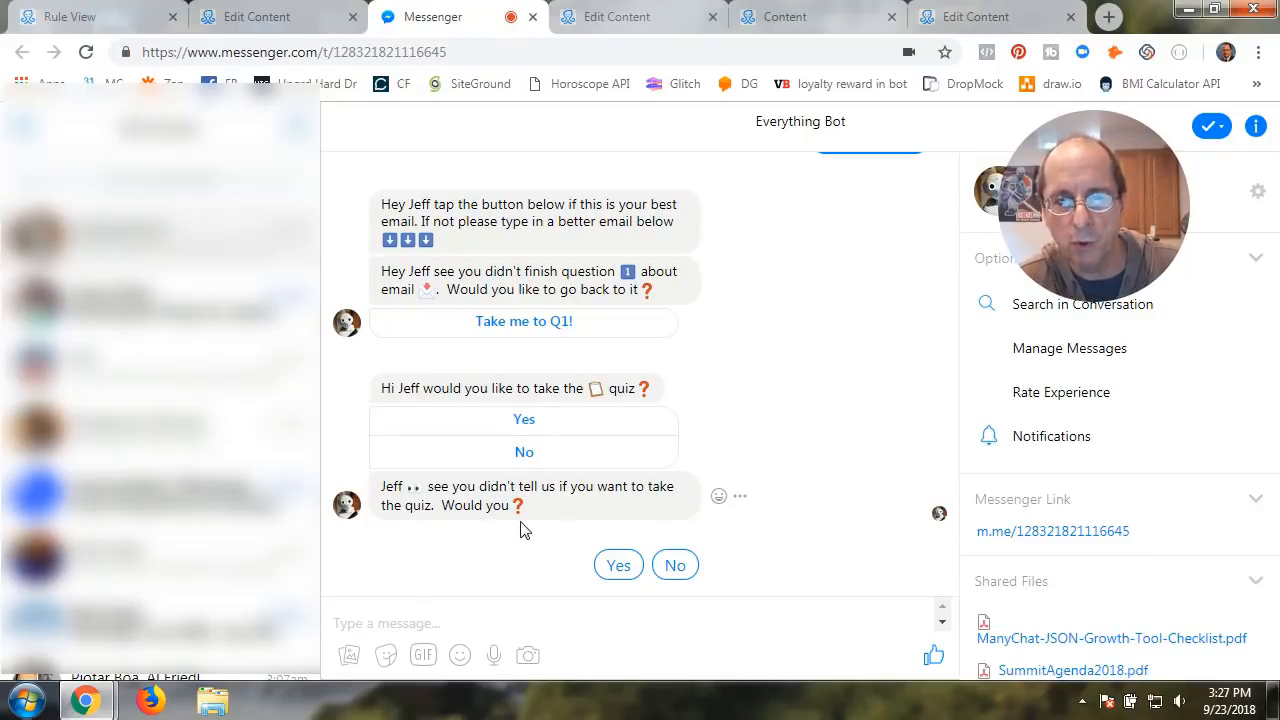
- Look at the Q1 - Email flow and open the Test folder in the Flows list
left_click(645, 20)
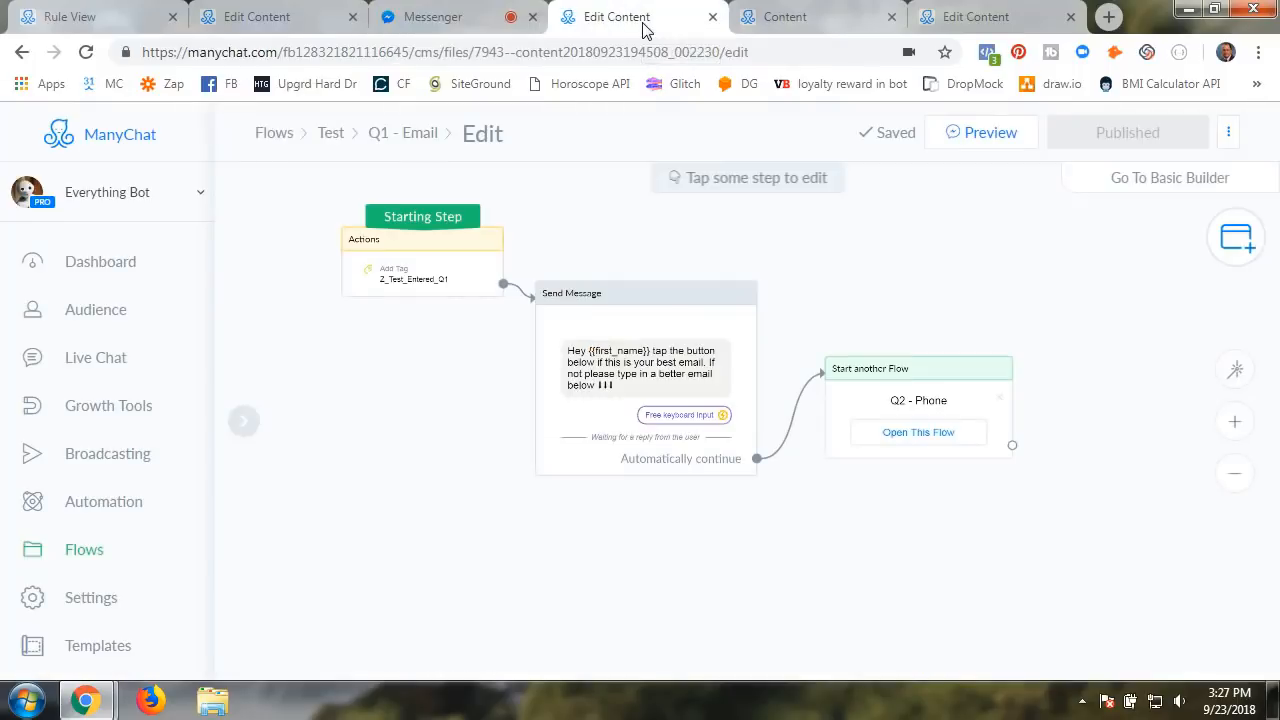
left_click(789, 23)
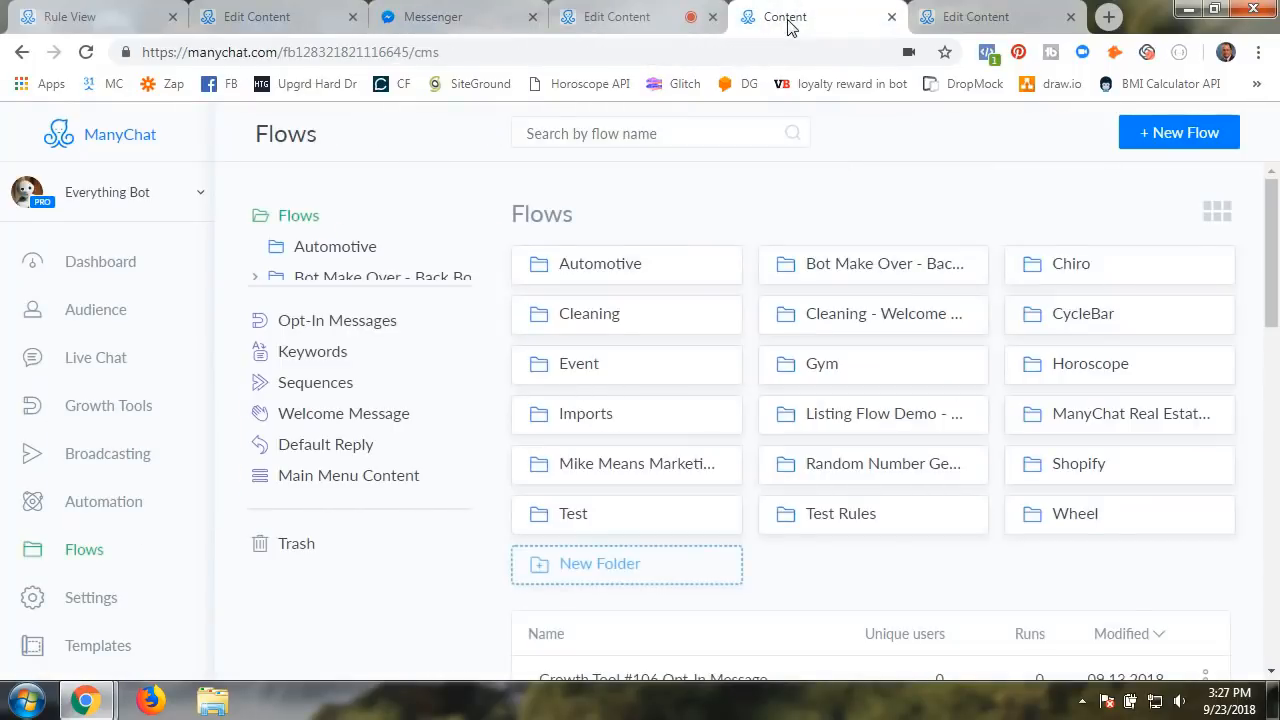
left_click(630, 514)
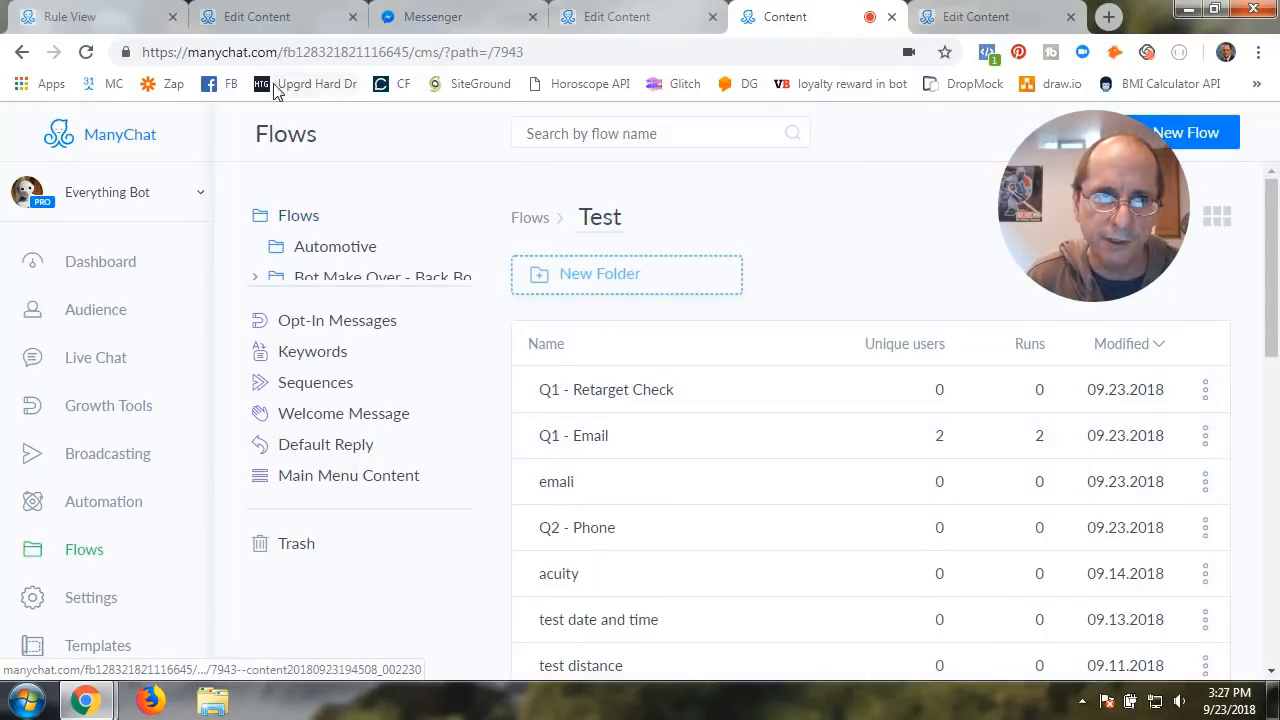
- Examine the emali flow's Smart Delay and the Yes and No replies in Send Message #2 up close
left_click(271, 16)
left_click_drag(645, 494, 500, 417)
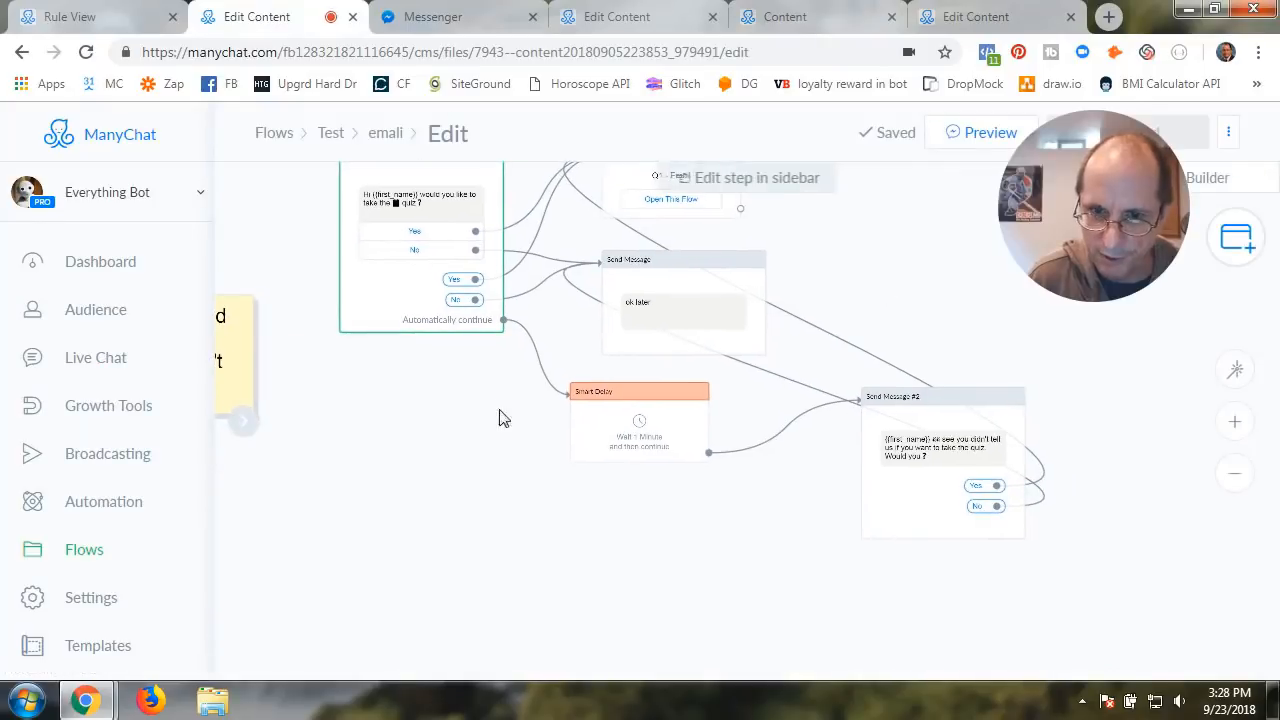
scroll(600, 510, "up", 5)
left_click_drag(571, 473, 641, 575)
left_click_drag(786, 533, 563, 477)
left_click_drag(734, 520, 517, 474)
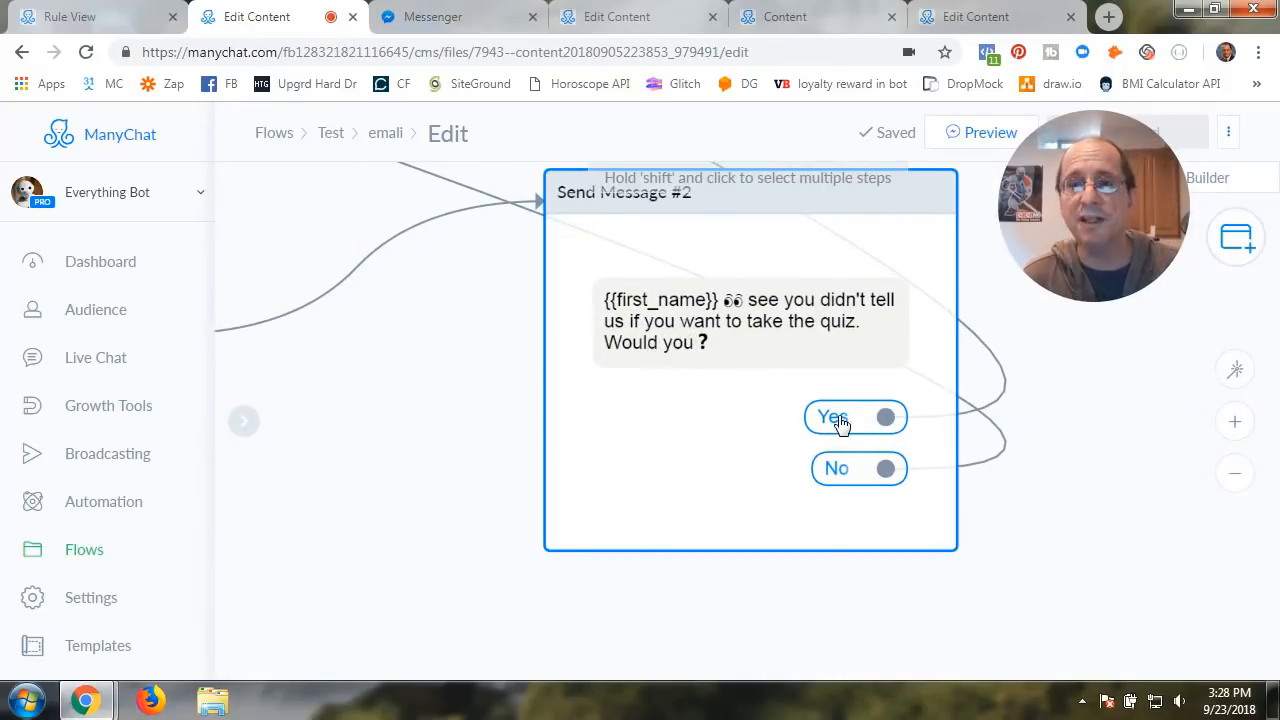
- Answer Yes to the follow-up quiz reminder in the Messenger conversation and look over the exchange
left_click(476, 22)
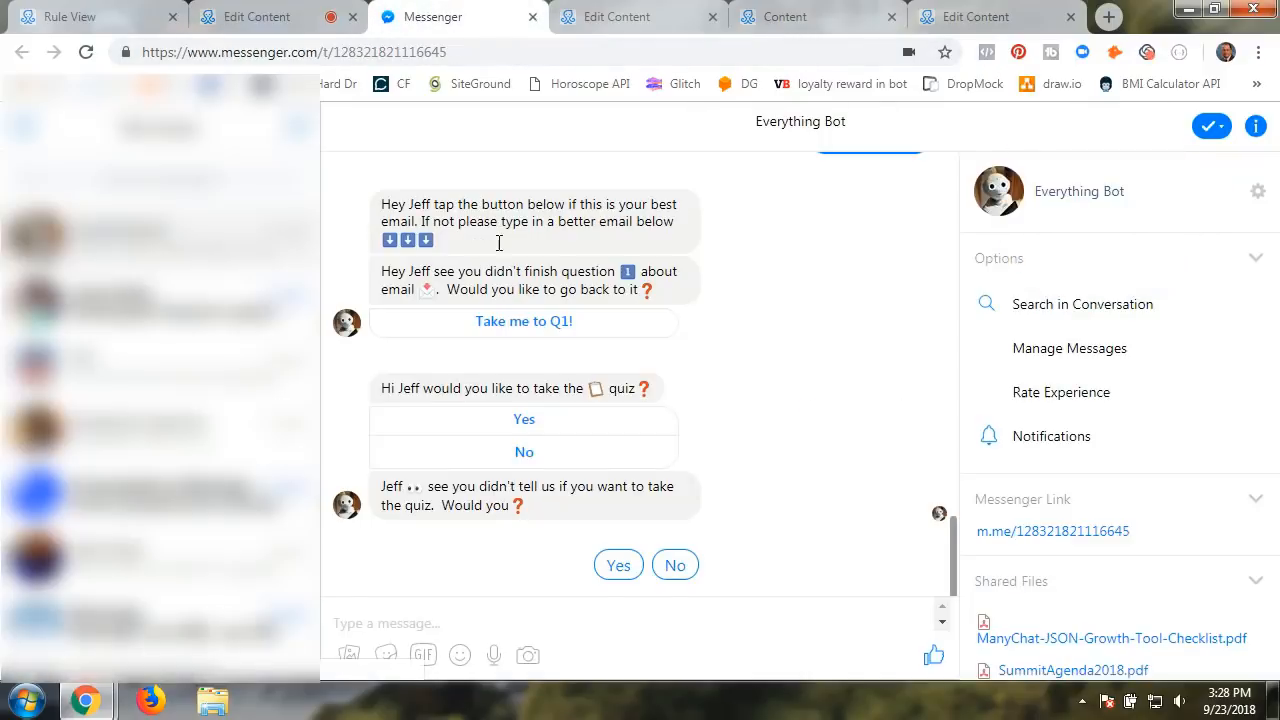
left_click(614, 566)
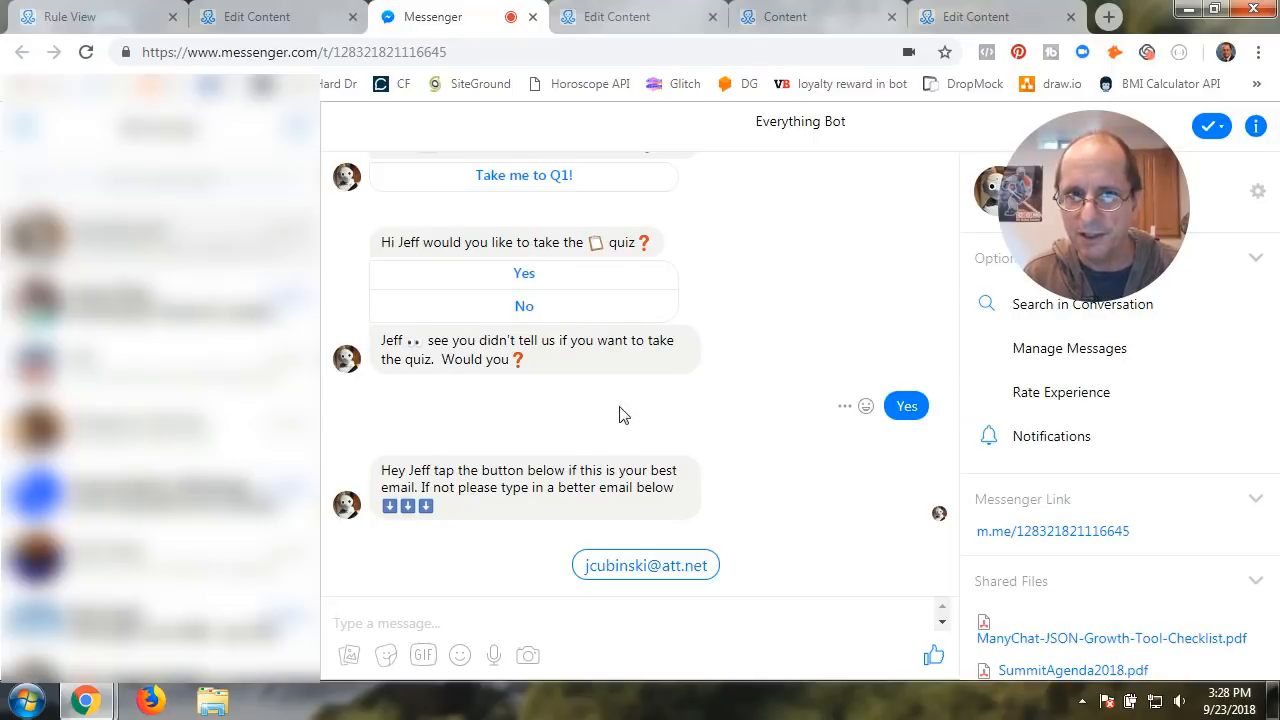
scroll(623, 415, "up", 2)
scroll(623, 415, "down", 2)
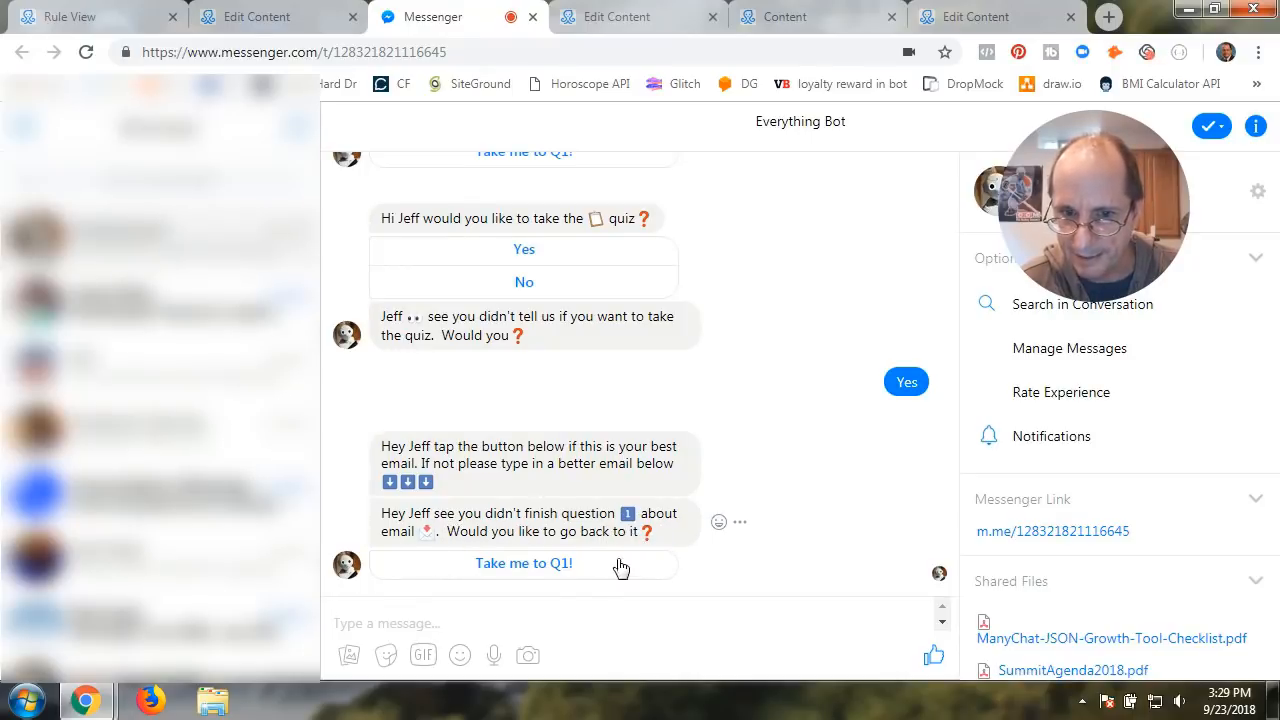
- Return to question 1 through the retarget message's Take me to Q1! option and submit the suggested email address
left_click(533, 566)
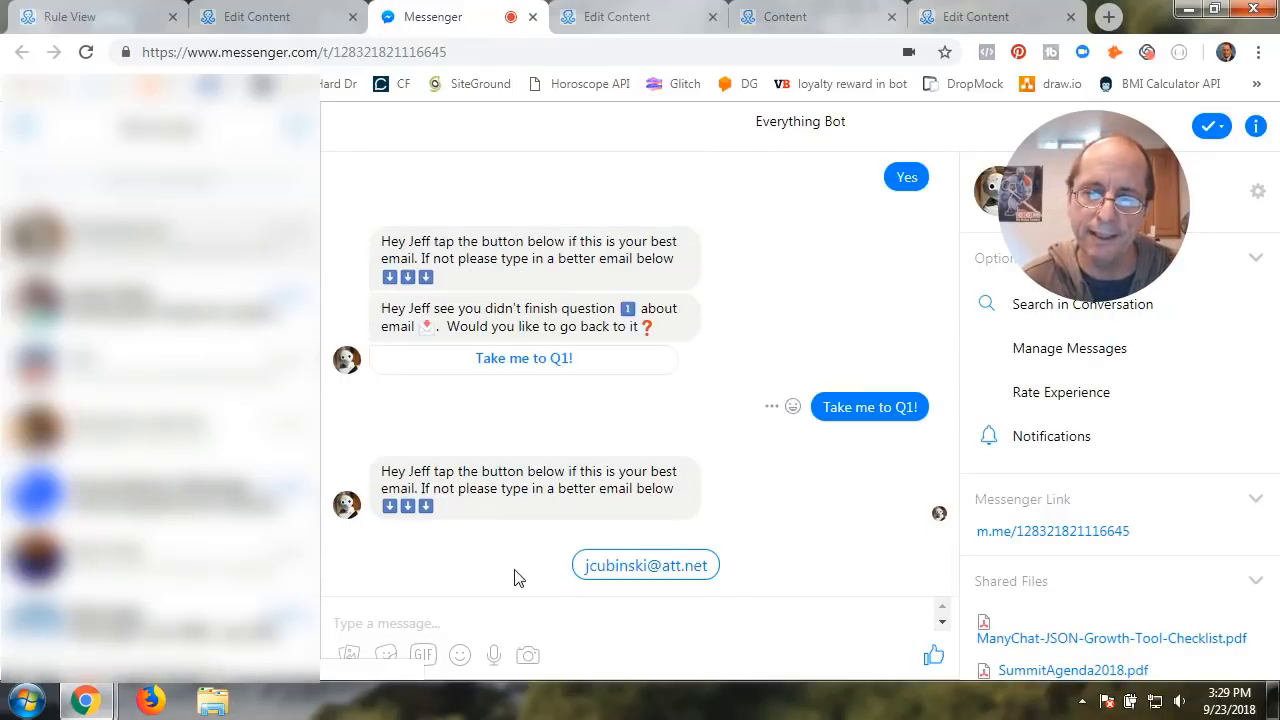
left_click(646, 566)
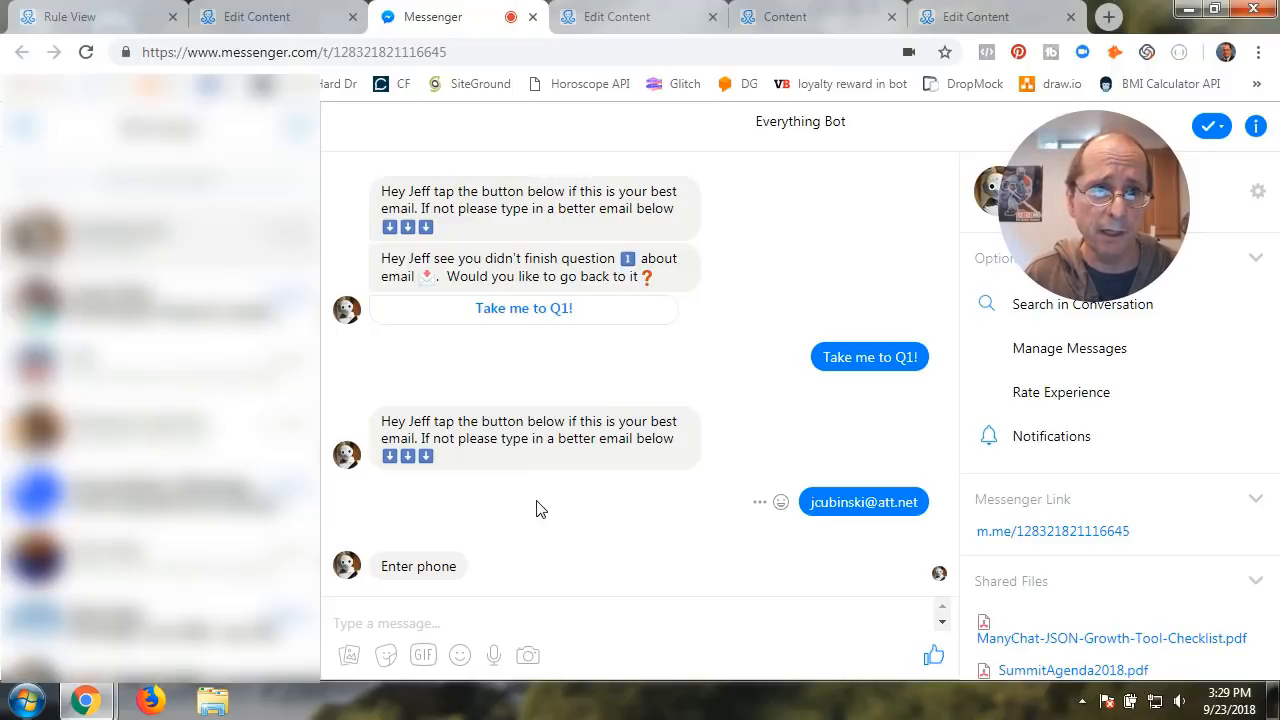
- Open the test subscriber's profile at the end of the ManyChat Audience list and examine the user tags
left_click(810, 24)
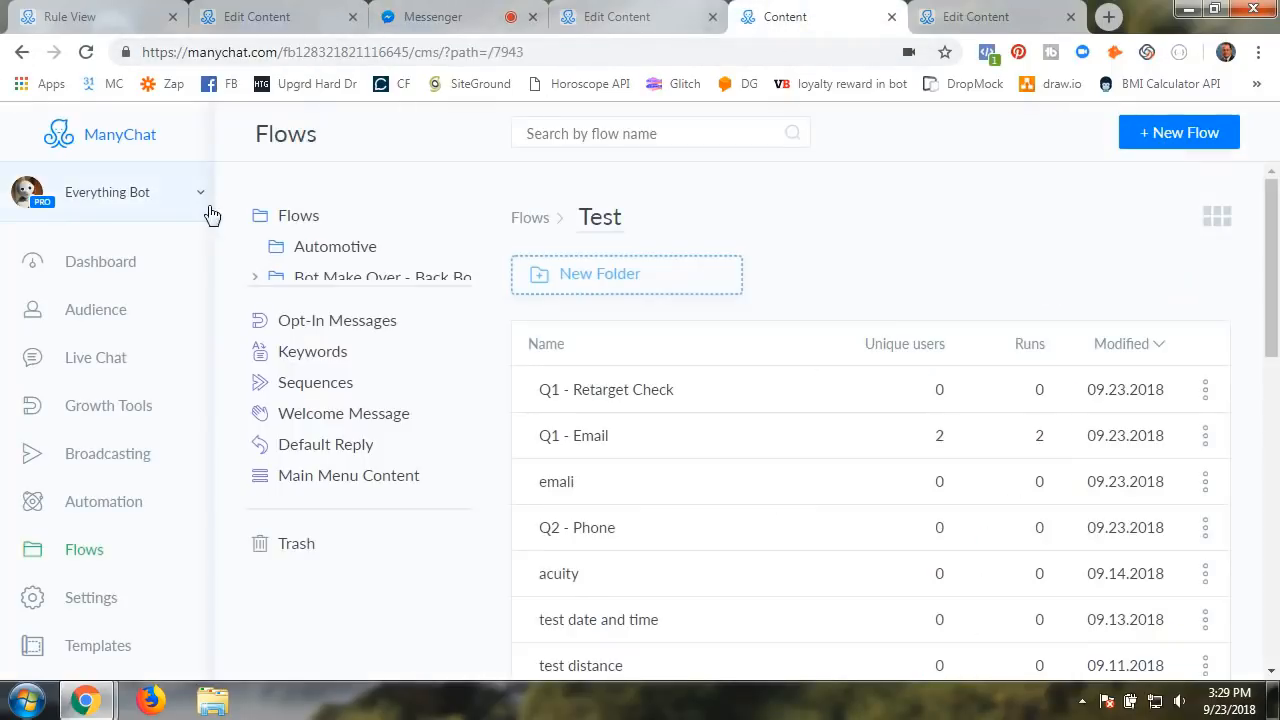
left_click(118, 314)
scroll(543, 451, "down", 10)
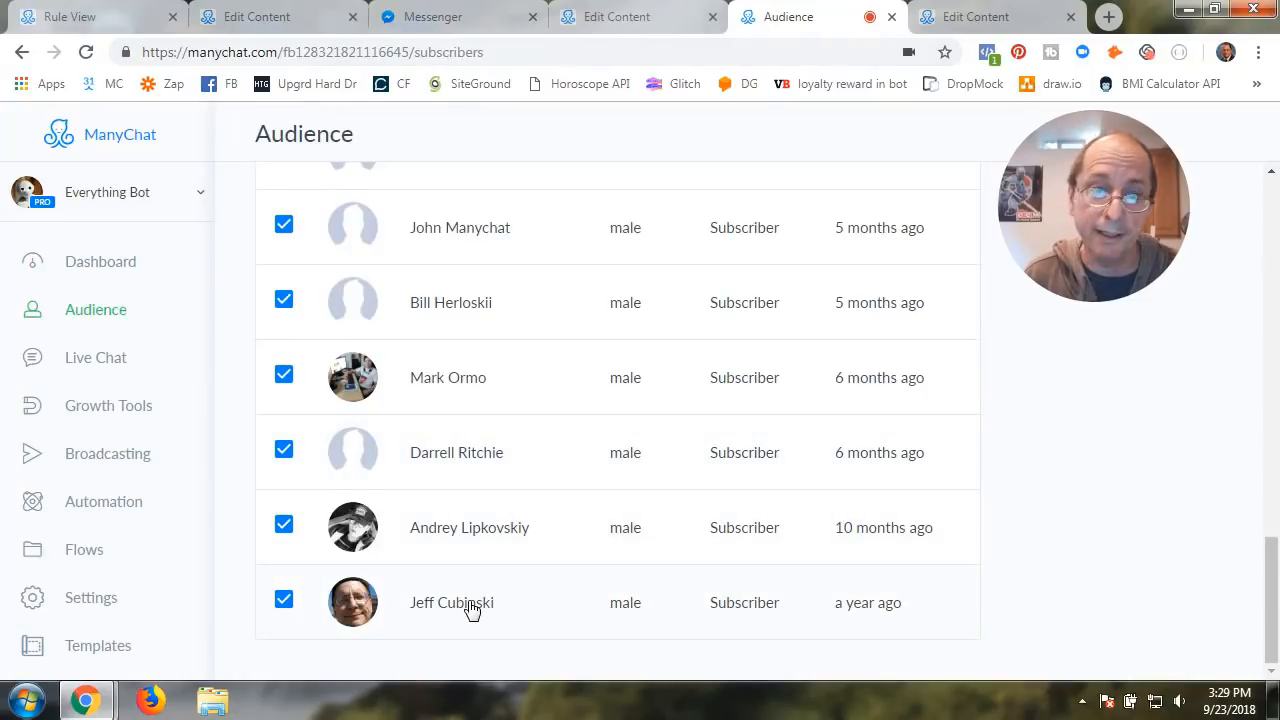
left_click(472, 610)
key("Escape")
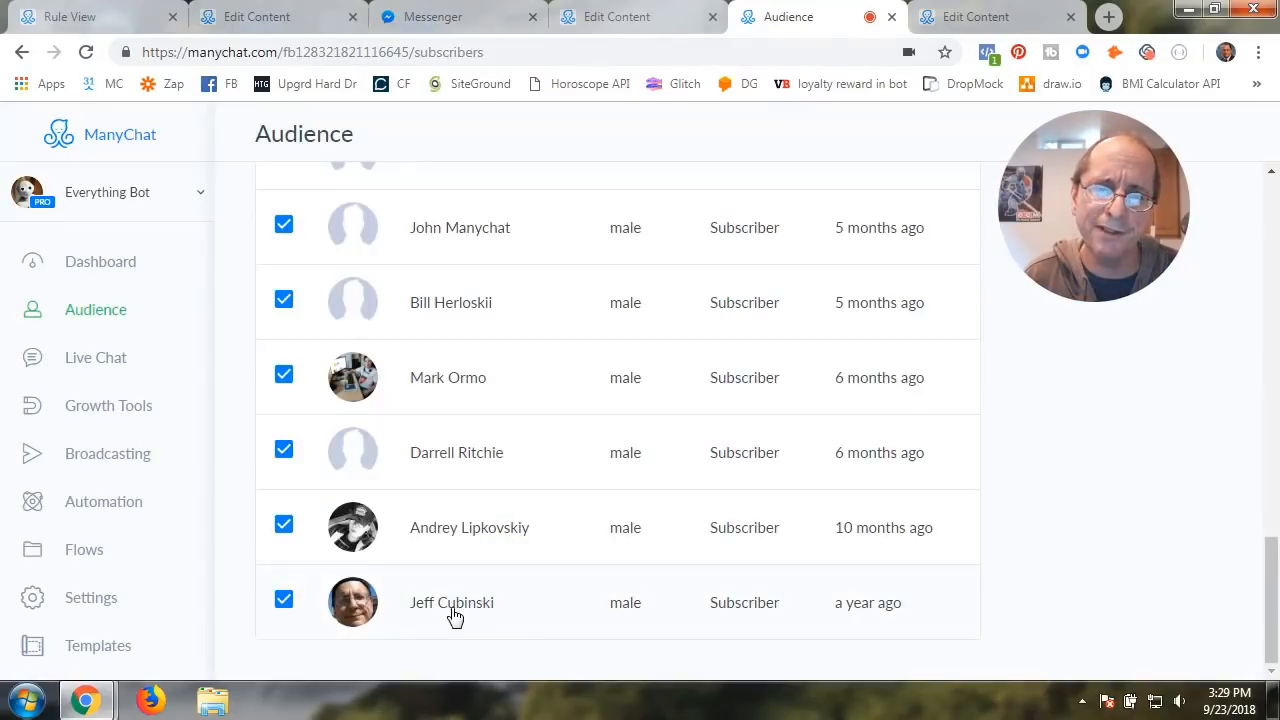
left_click(453, 614)
scroll(600, 545, "down", 2)
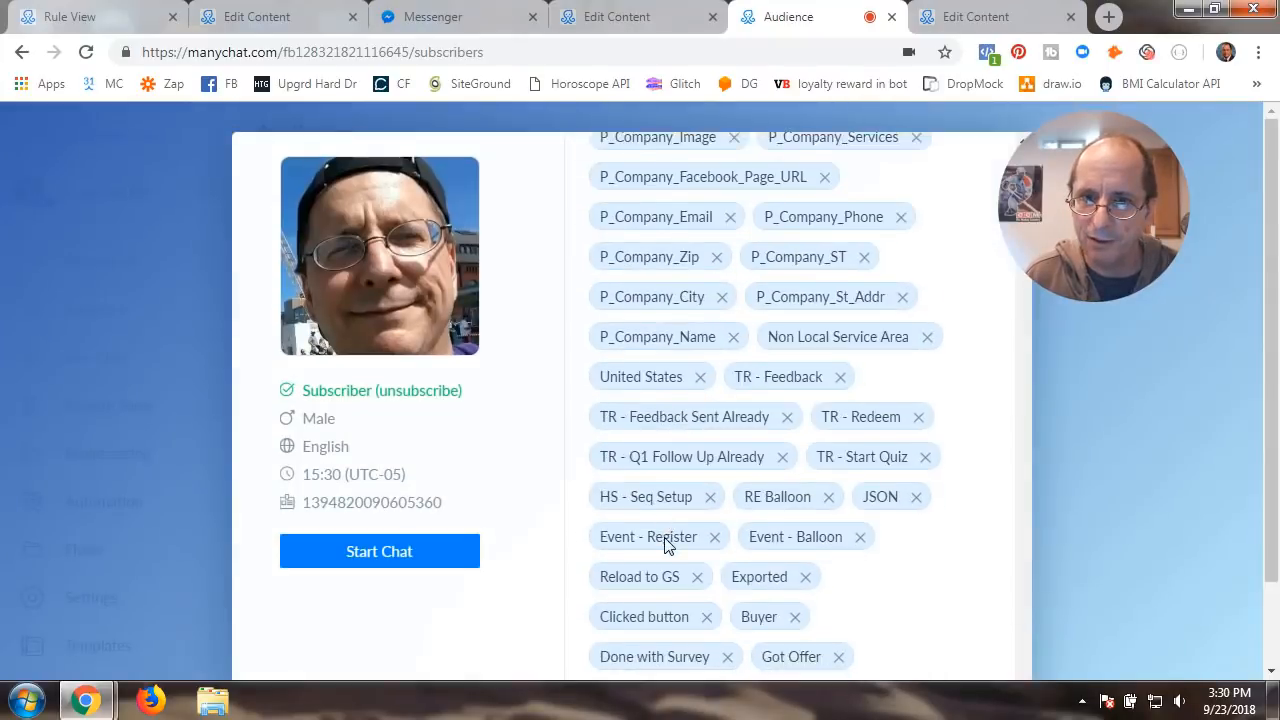
scroll(660, 474, "up", 2)
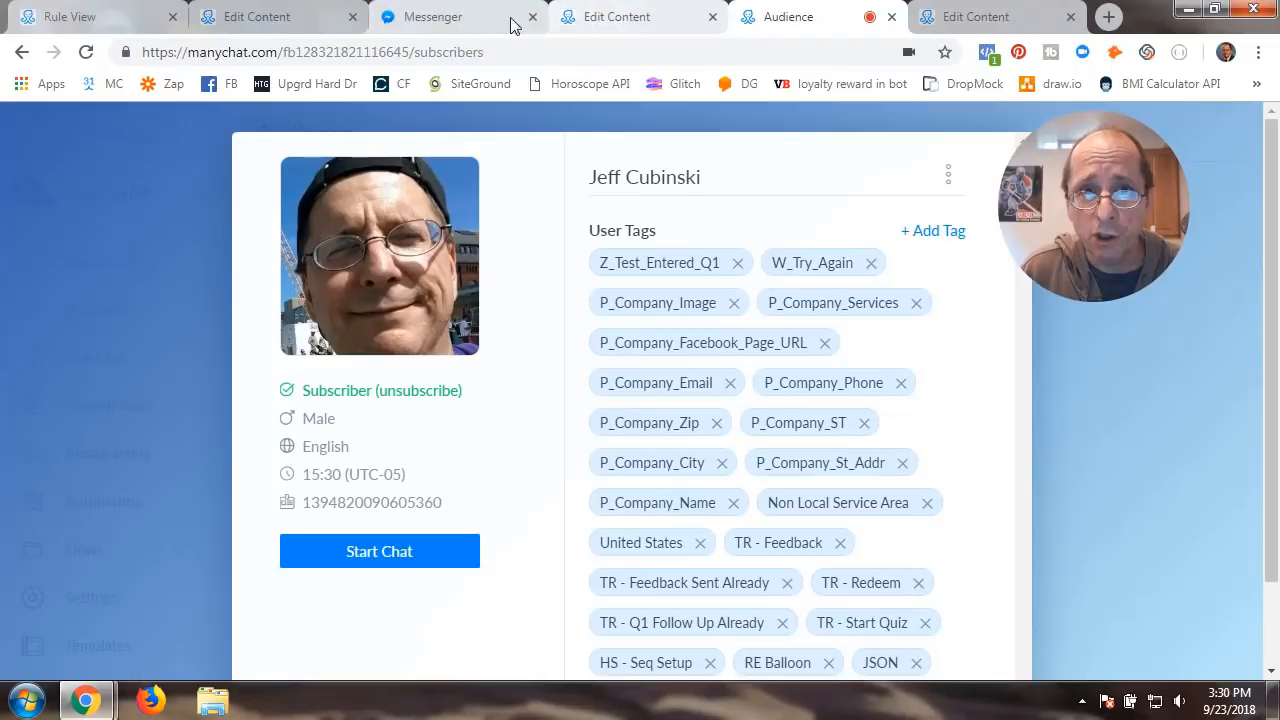
- In the Q1 - Email flow, delete the connection between the Send Message step and the Q2 - Phone flow step
left_click(289, 25)
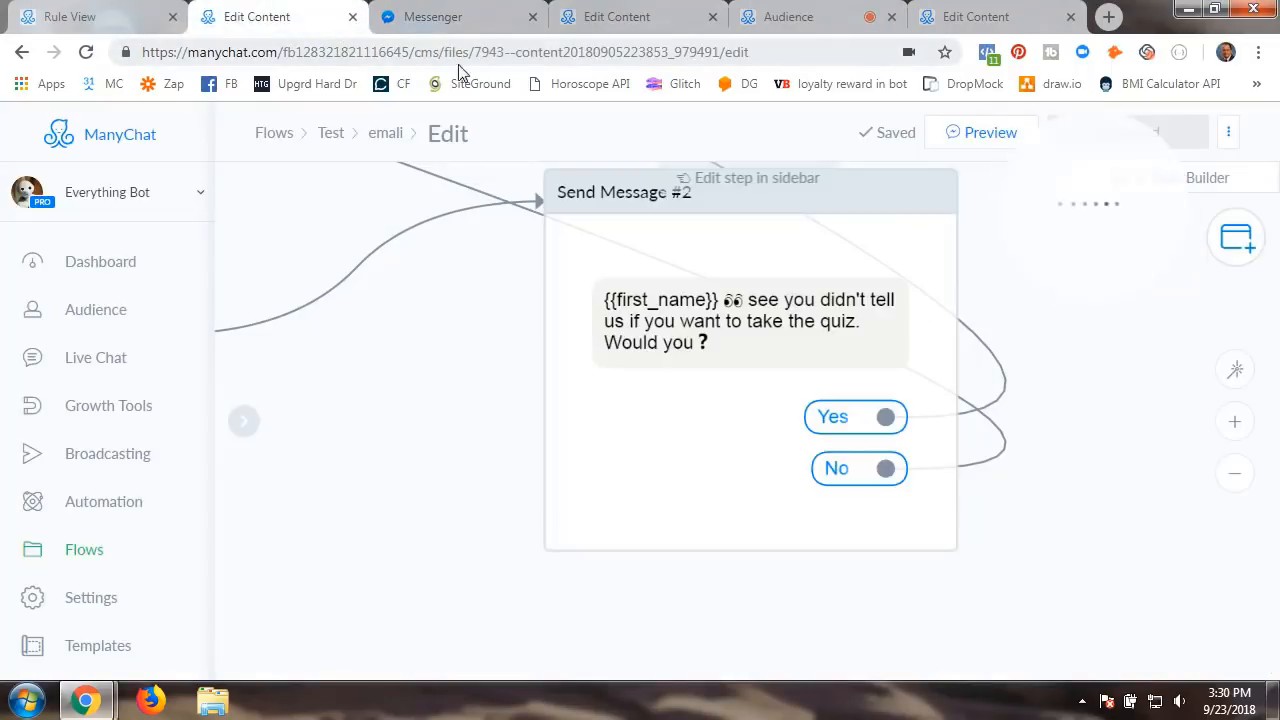
left_click(603, 25)
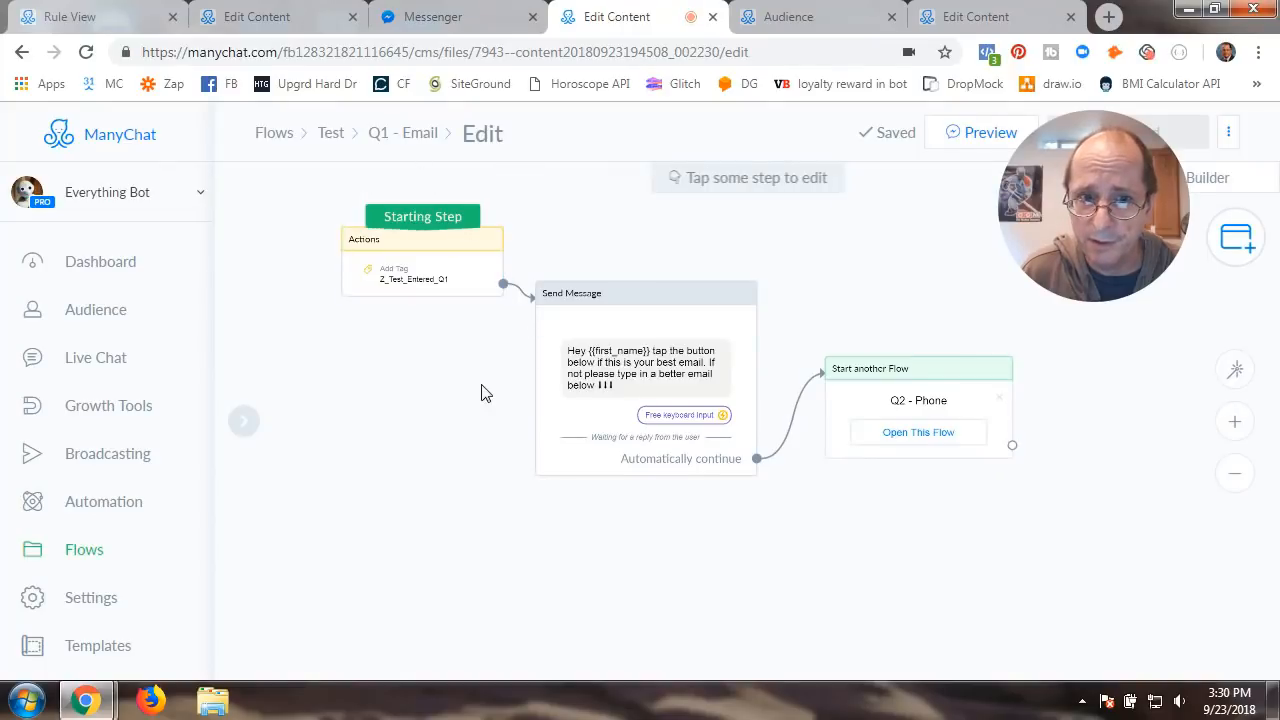
scroll(480, 388, "up", 2)
scroll(488, 447, "down", 2)
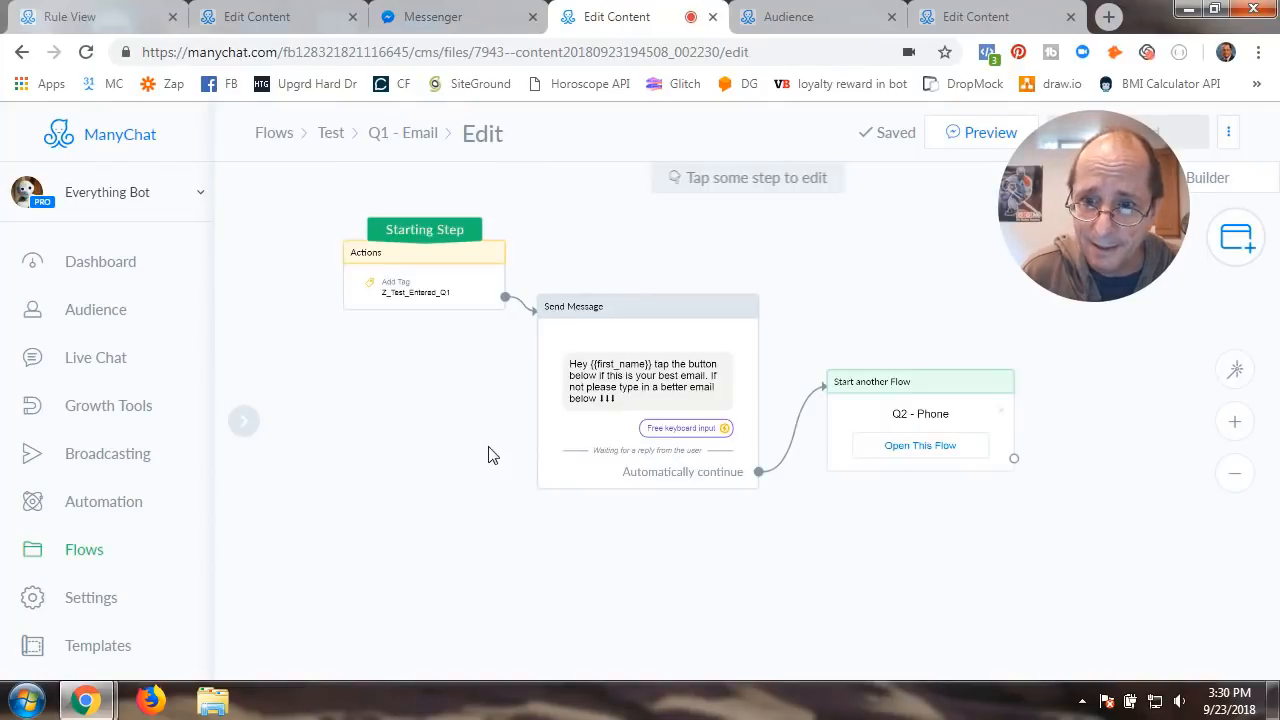
left_click_drag(787, 569, 694, 520)
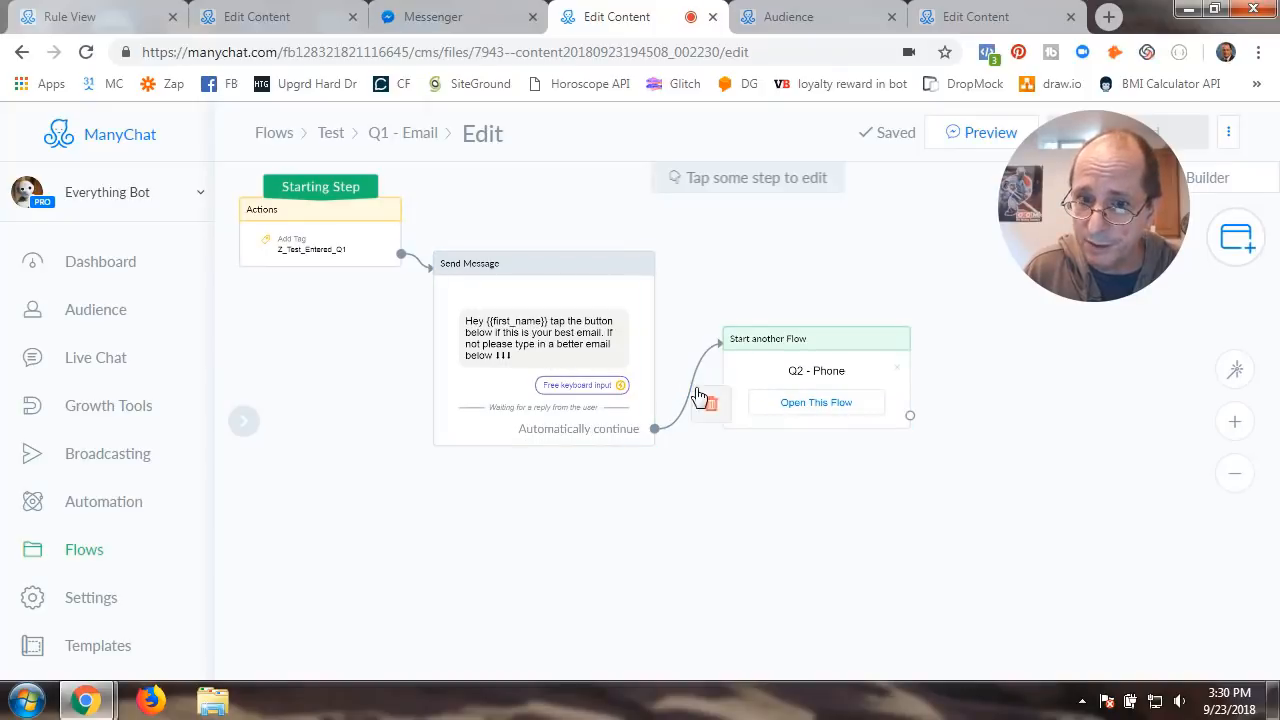
left_click(709, 411)
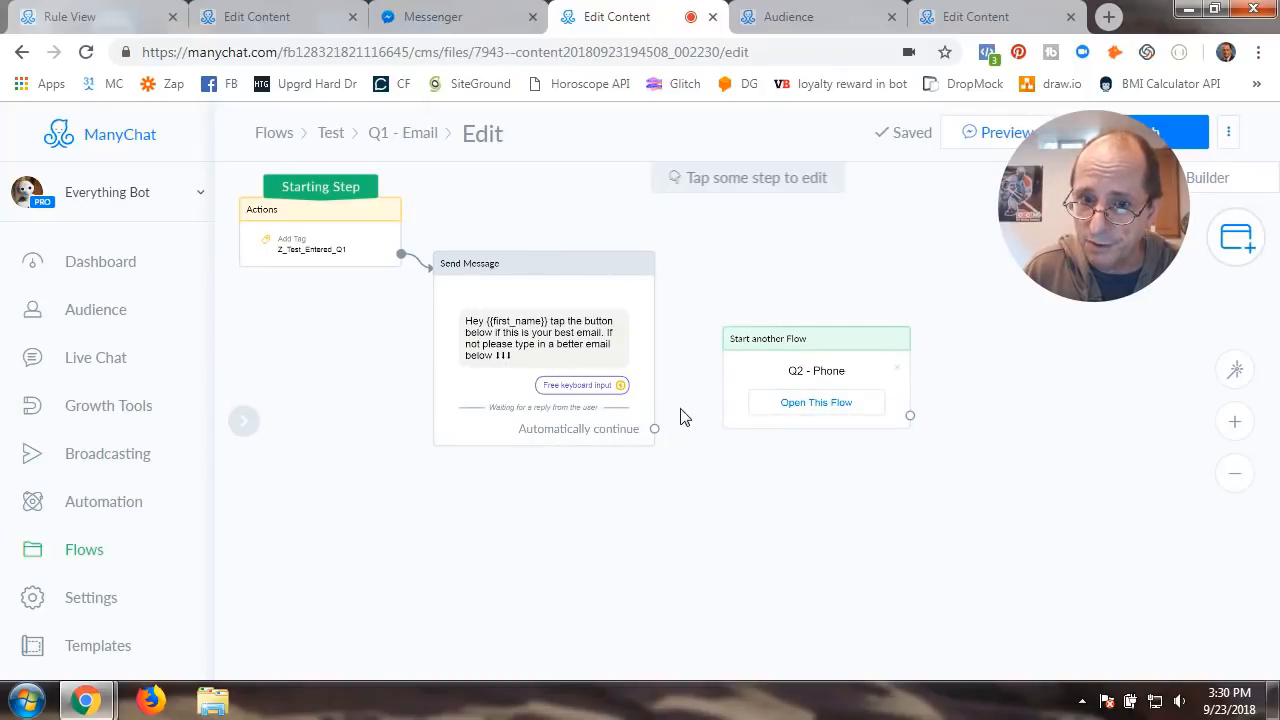
- Add an Actions step to the Q1 - Email flow that removes the tag Z_Test_Entered_Q1
left_click_drag(654, 428, 686, 404)
left_click(732, 447)
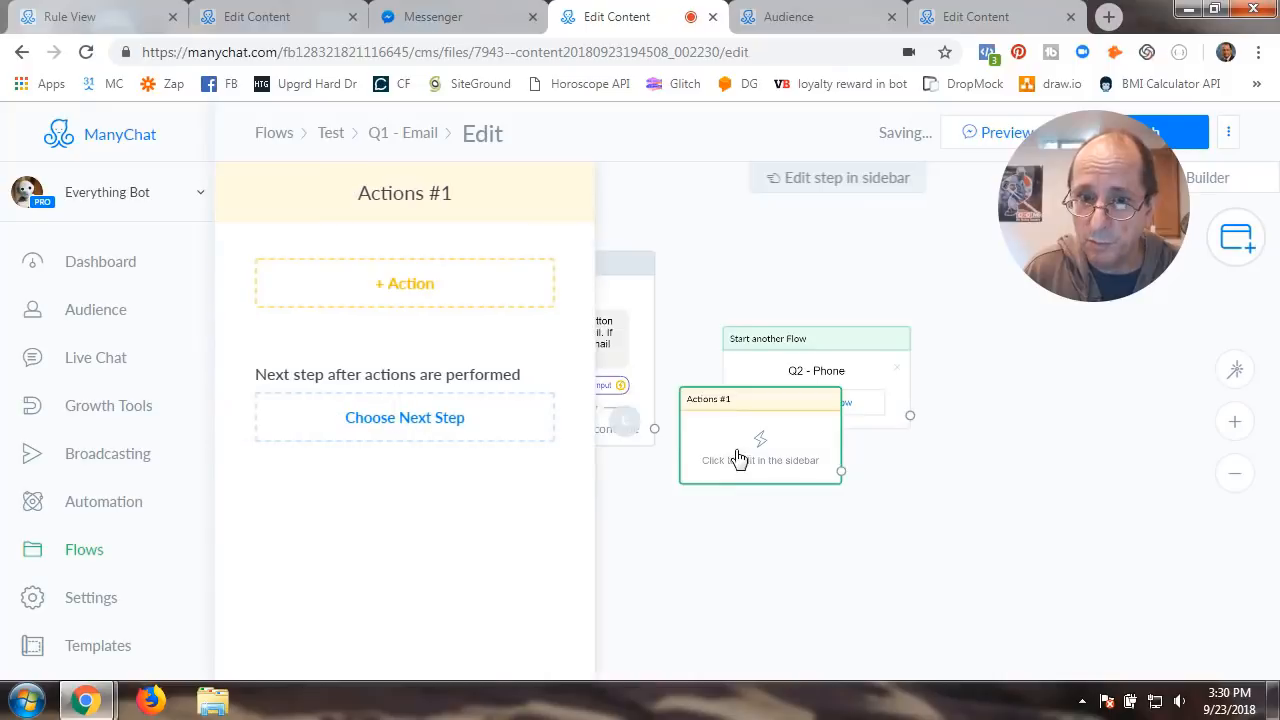
left_click(440, 288)
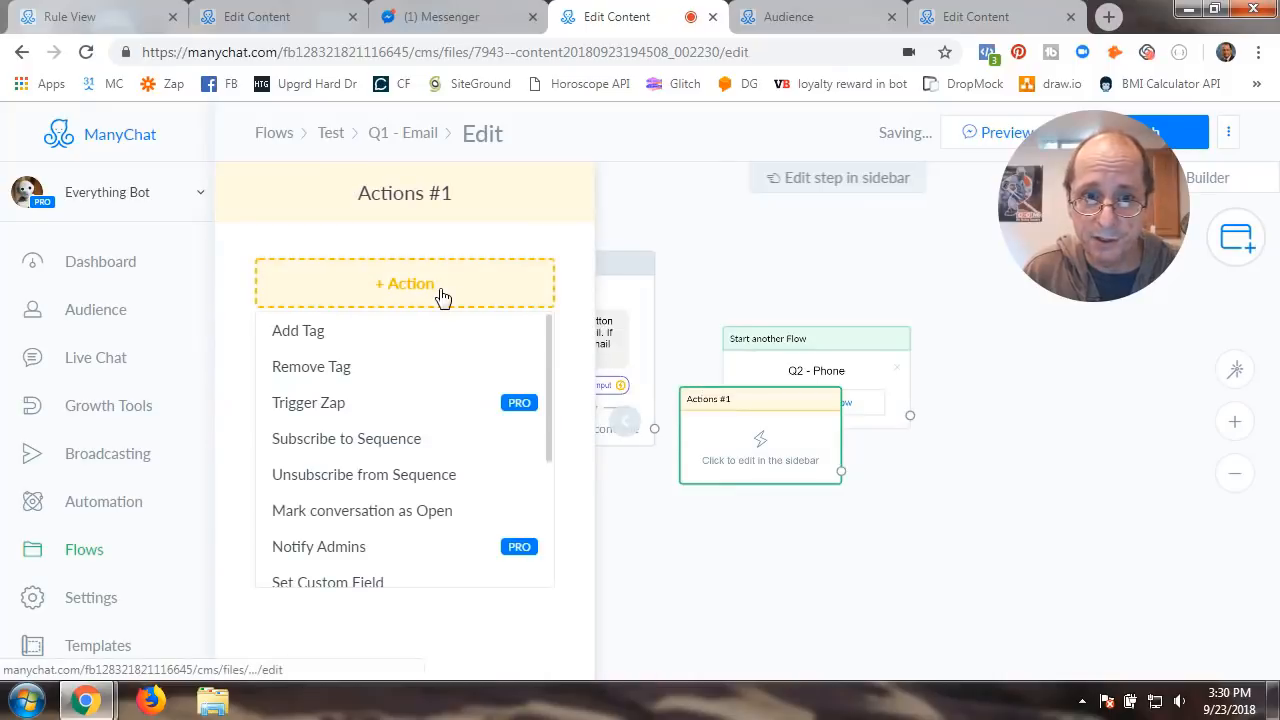
left_click(334, 366)
left_click(337, 309)
left_click(334, 348)
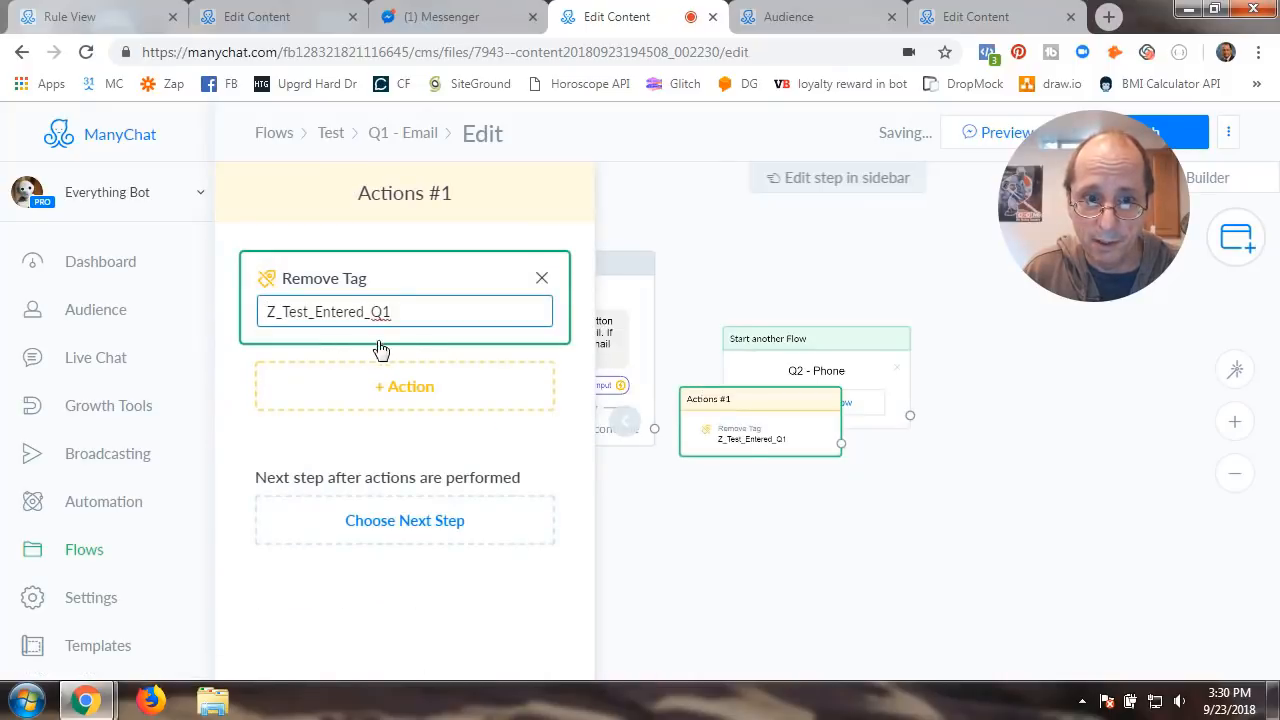
- Add an Add Tag action to the same Actions step, creating the new tag Z_Test_Completed_Q1
left_click(405, 397)
left_click(320, 436)
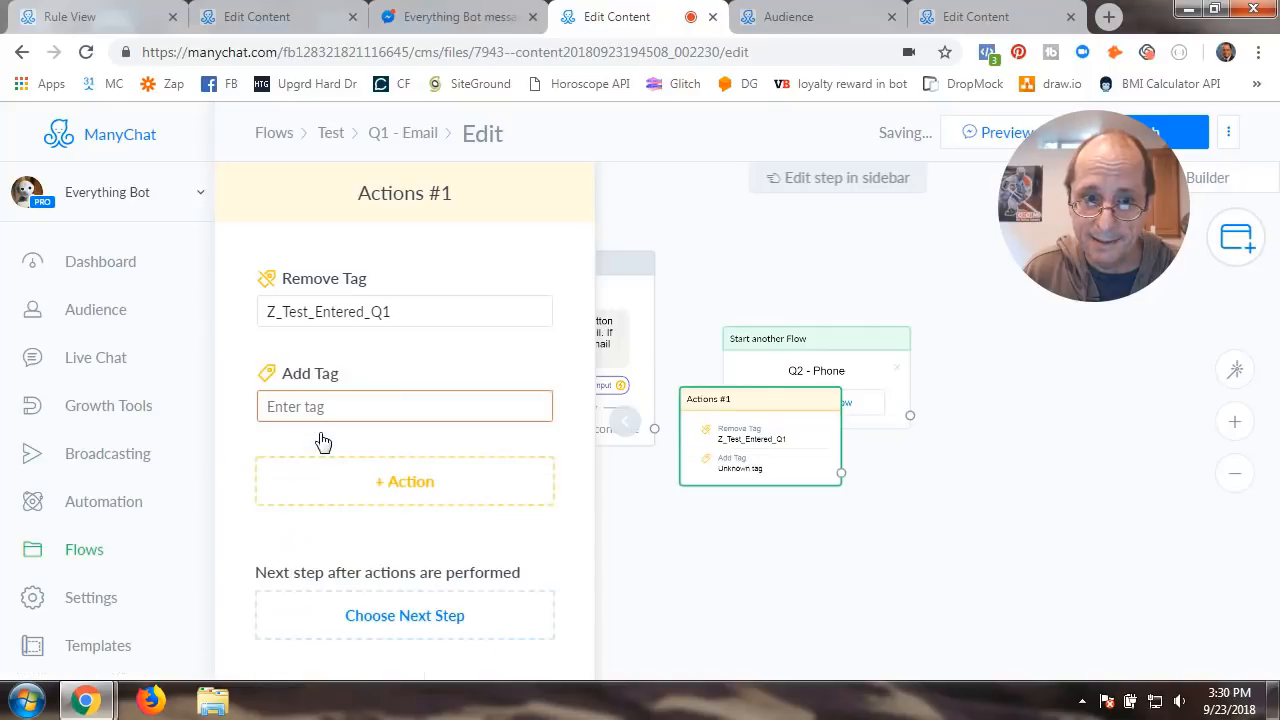
left_click(319, 409)
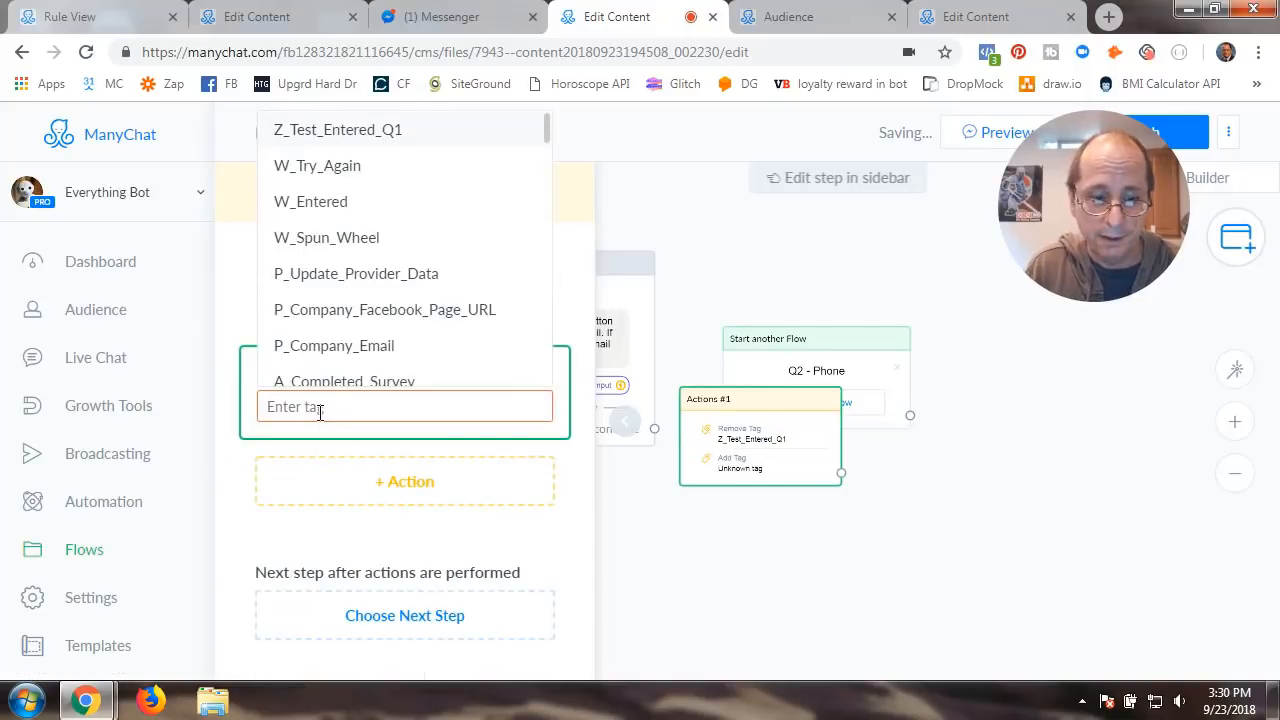
type("Z_")
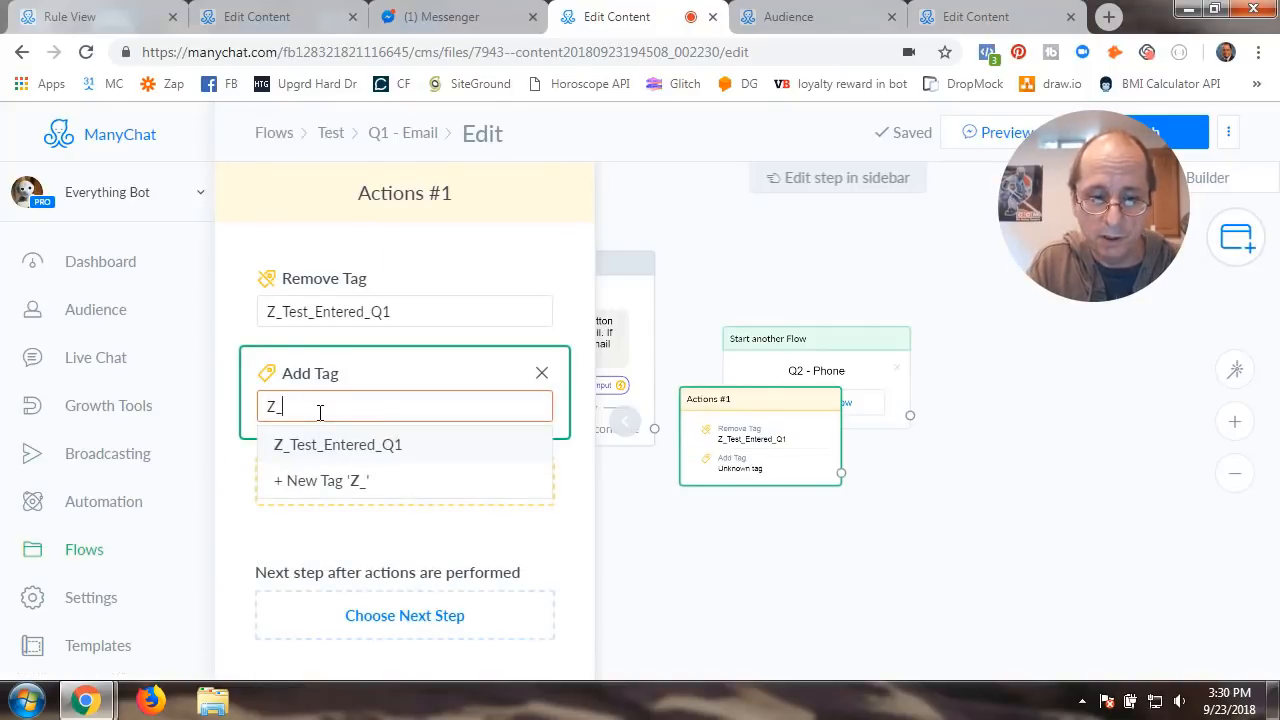
type("Test_")
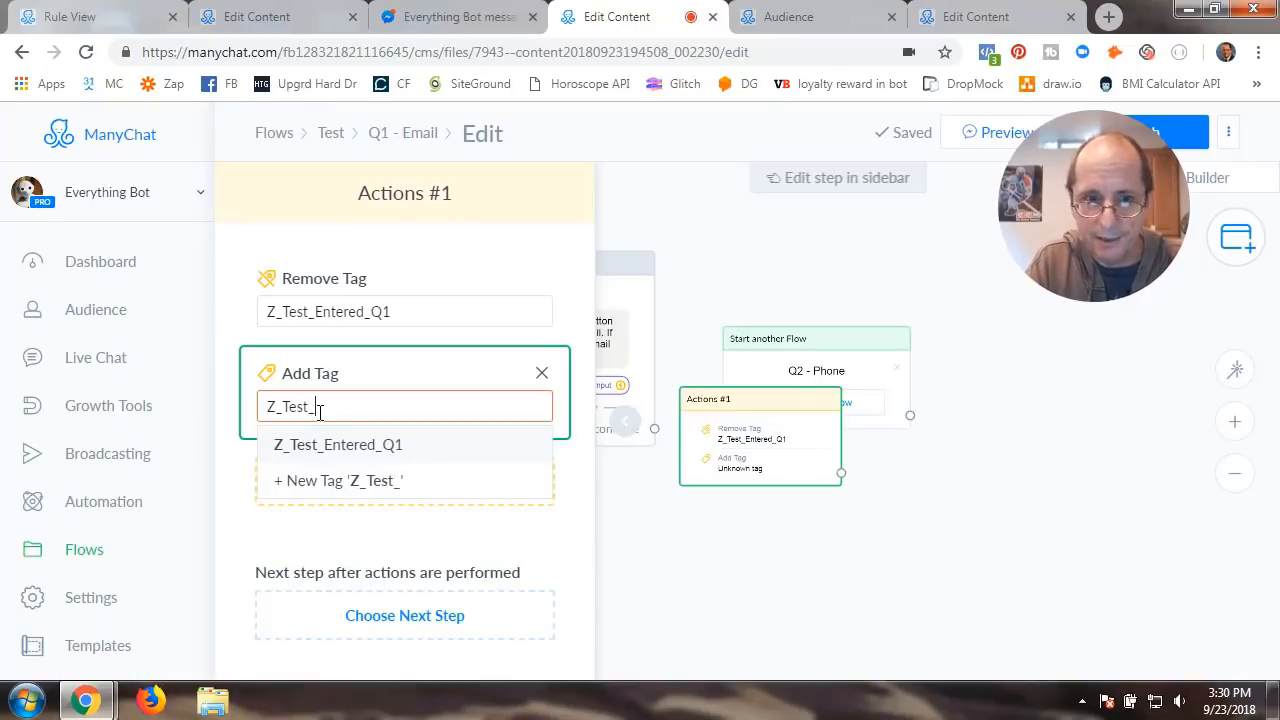
type("COm=")
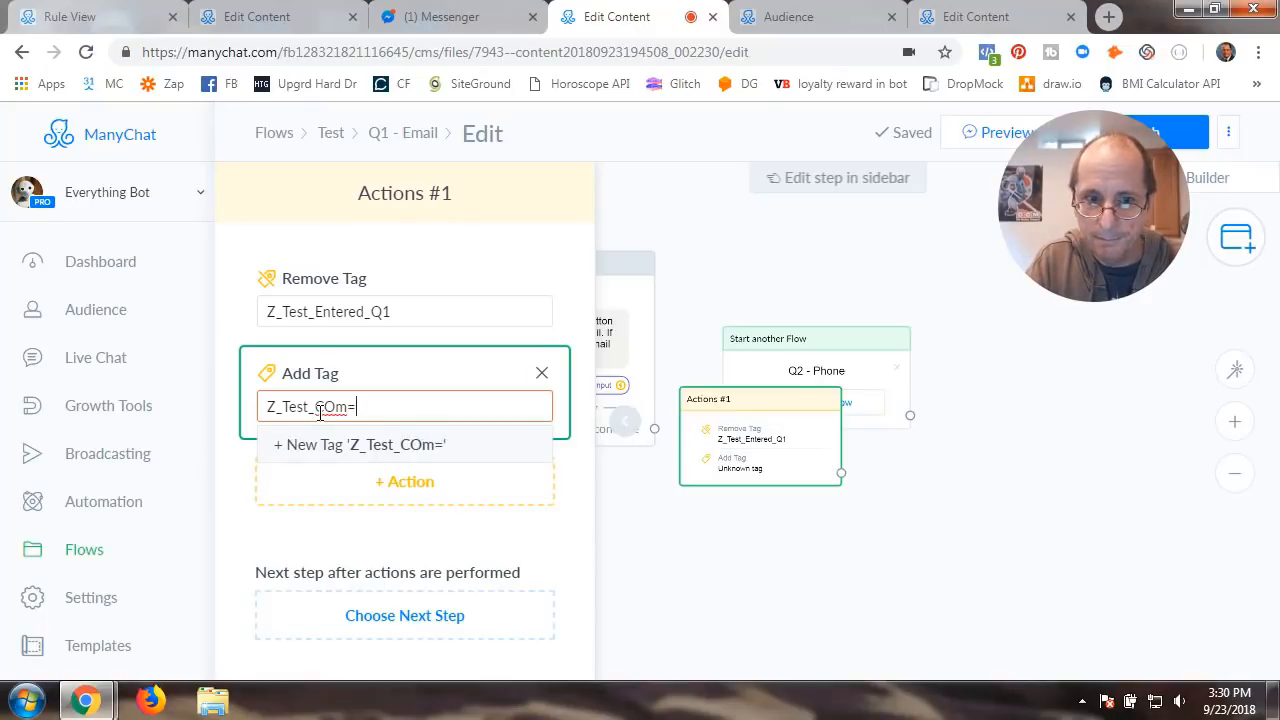
key("BackSpace")
key("BackSpace")
type("ompleted_Q1")
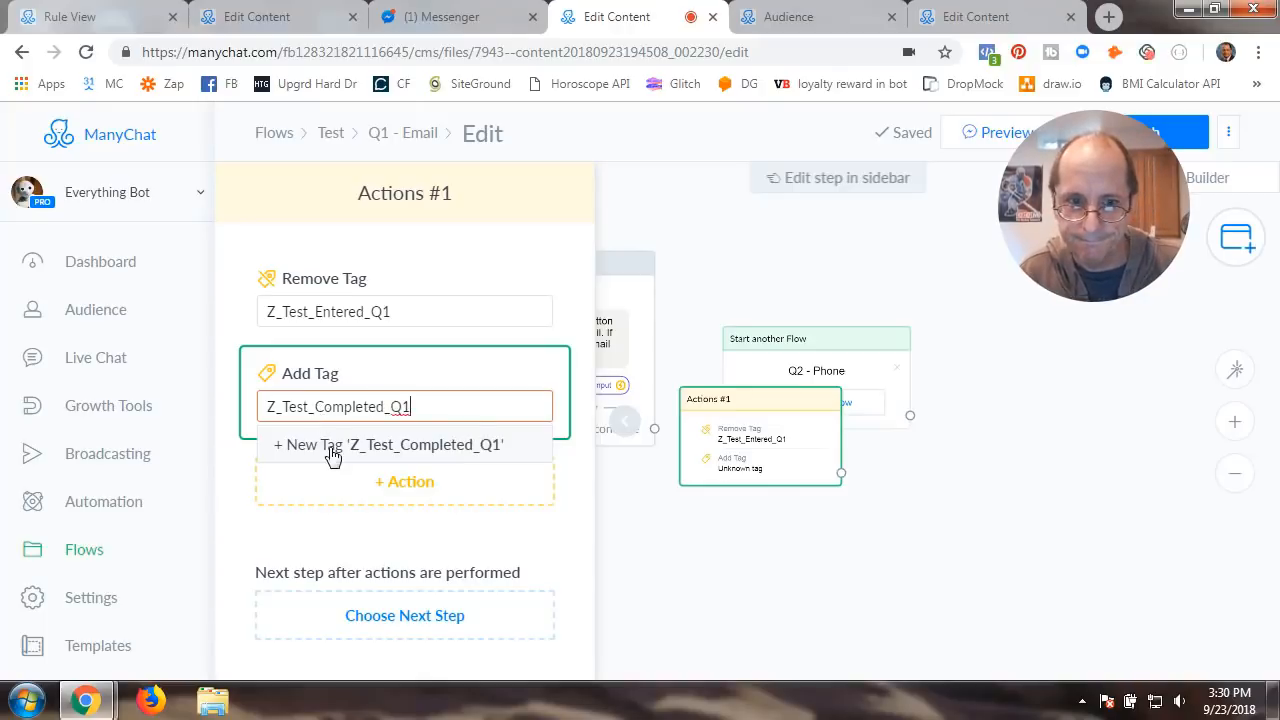
left_click(331, 447)
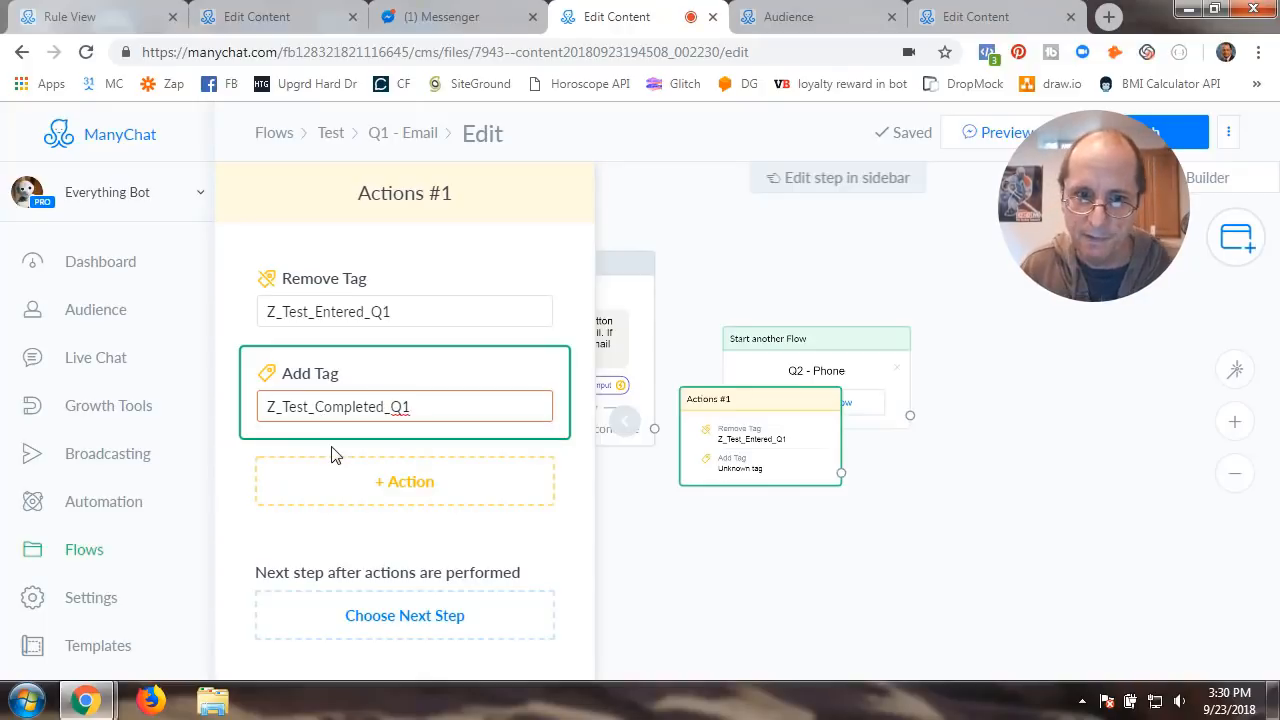
left_click(710, 550)
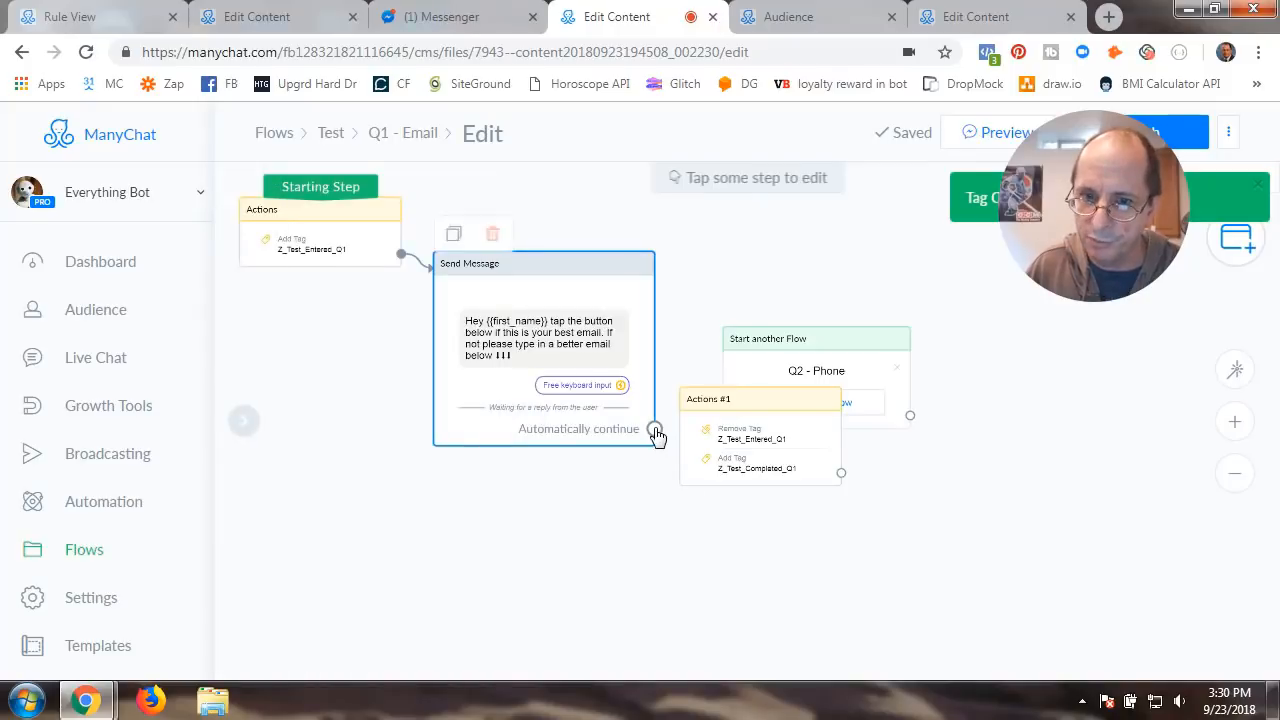
- Link the message's Automatically continue to the new Actions step, place that step below the message, and link it to the Q2 - Phone flow
left_click(654, 428)
left_click(686, 399)
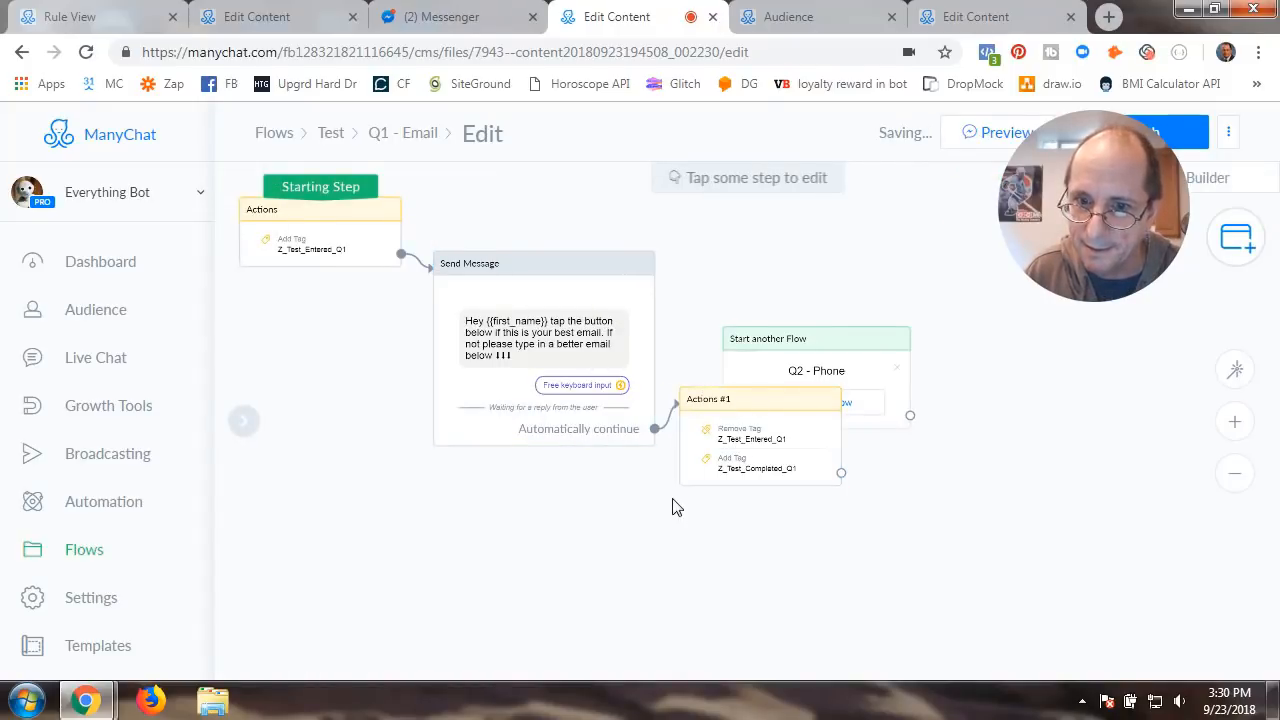
left_click_drag(760, 418, 662, 545)
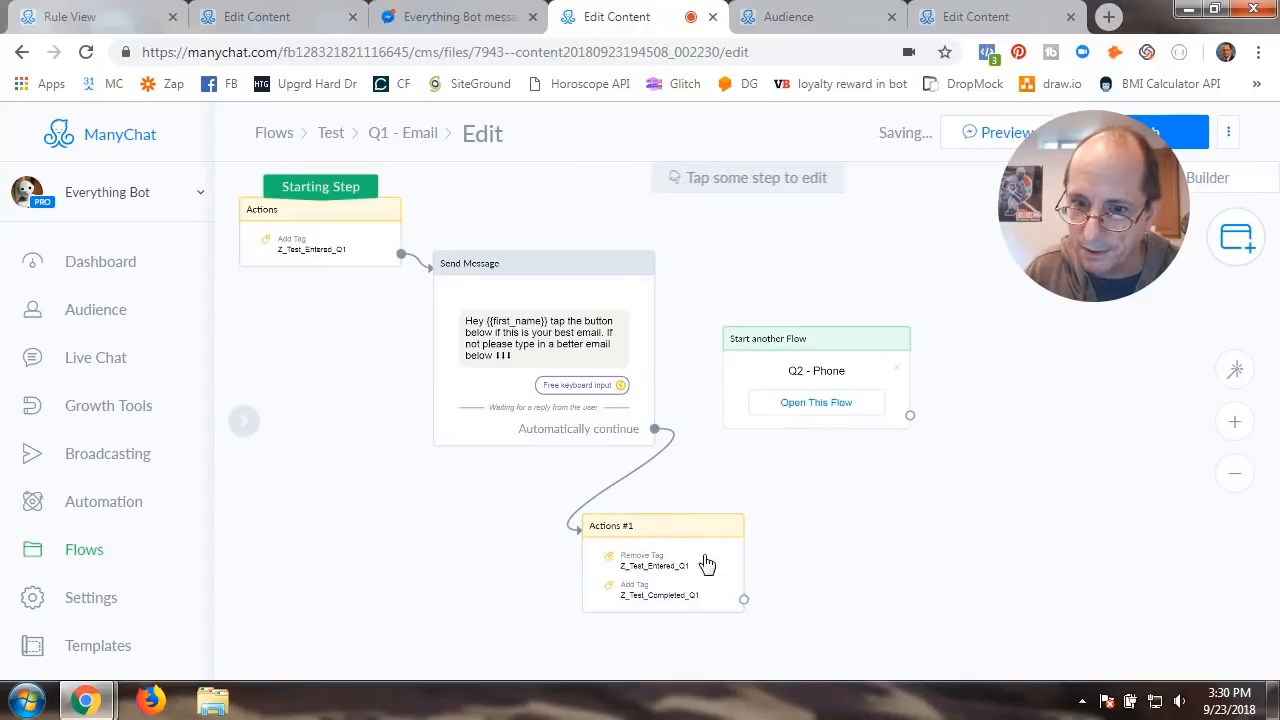
left_click(743, 599)
left_click(724, 346)
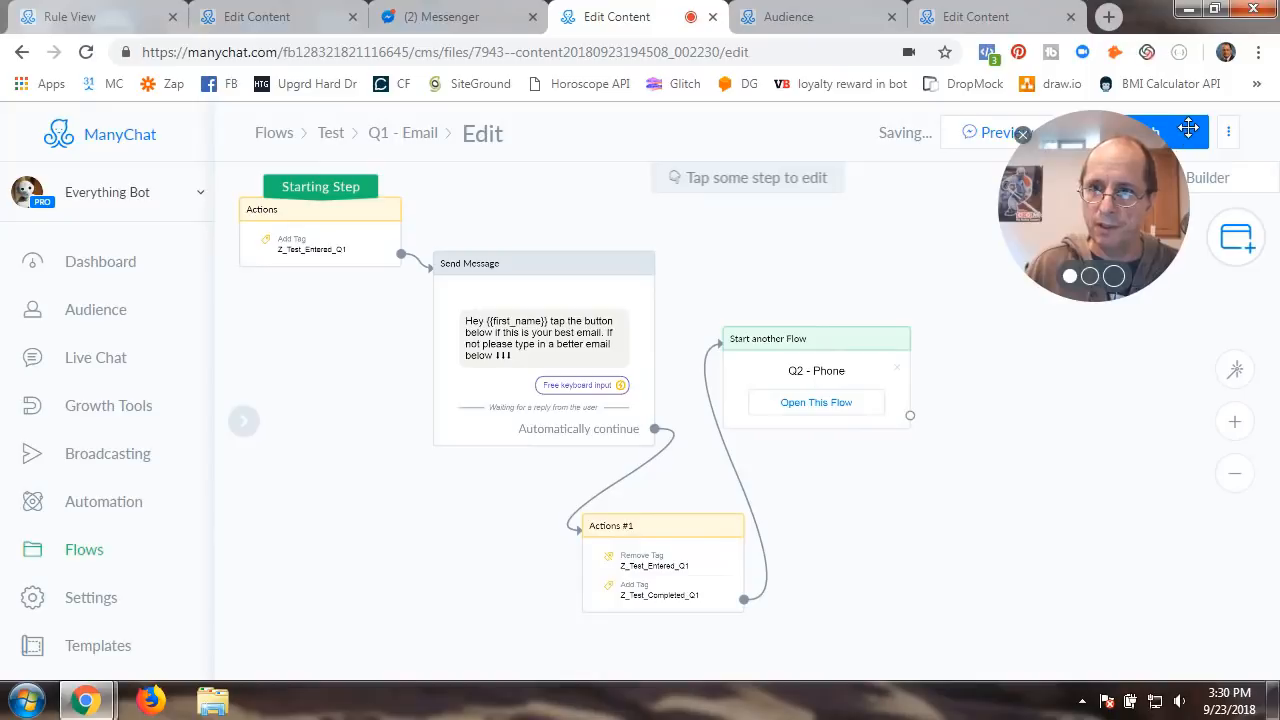
- Publish the Q1 - Email flow and auto-arrange its steps on the canvas
left_click_drag(1188, 127, 1196, 205)
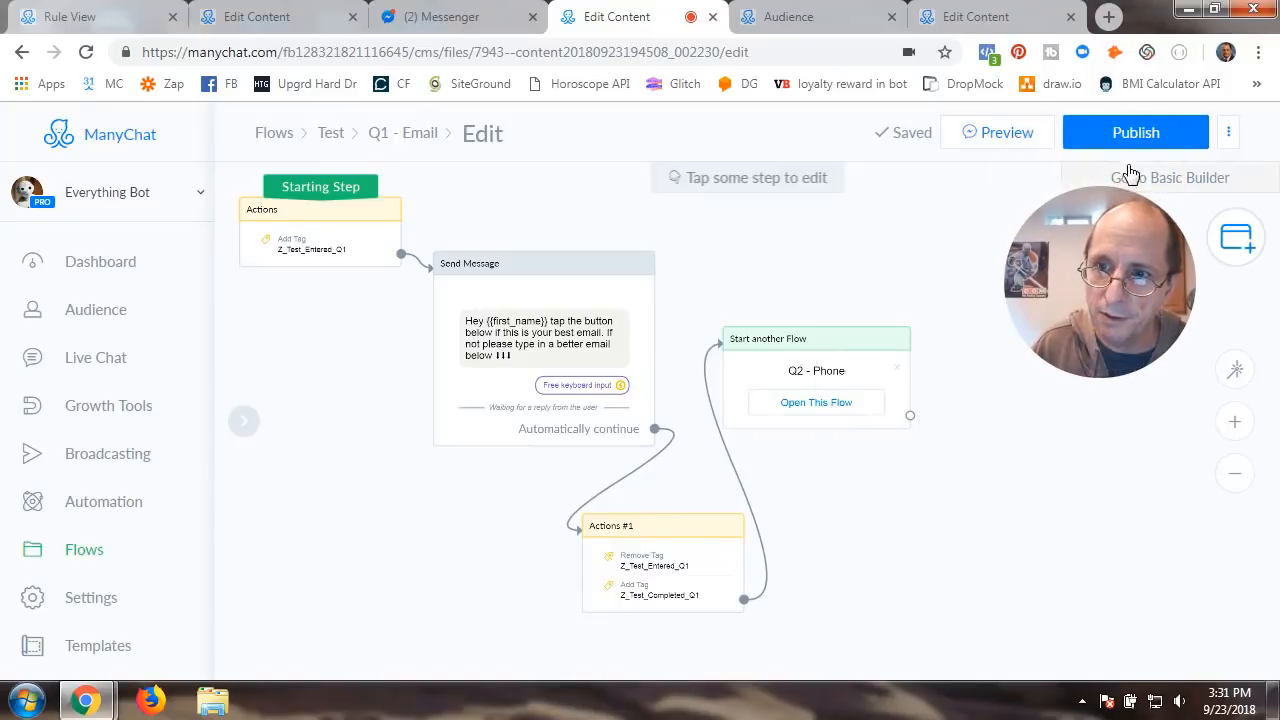
left_click(1134, 135)
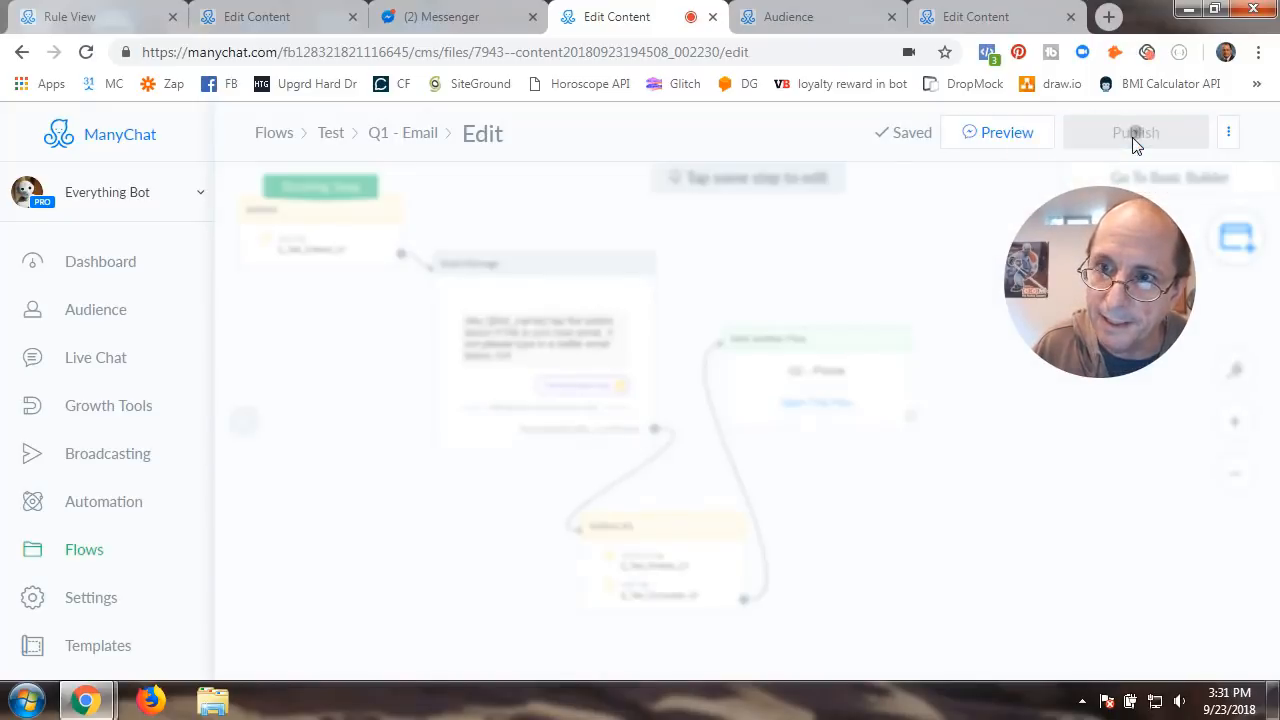
left_click(1232, 370)
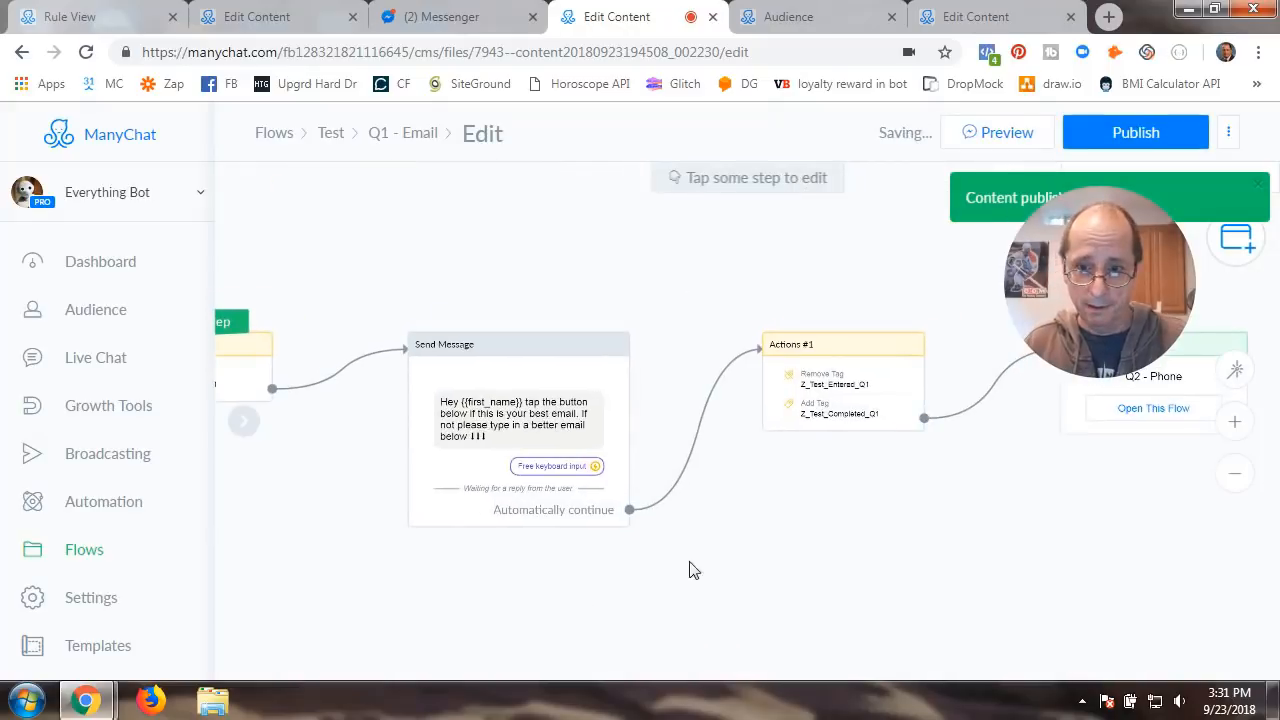
scroll(768, 549, "up", 2)
scroll(768, 549, "down", 3)
left_click_drag(802, 550, 754, 487)
scroll(646, 464, "up", 3)
scroll(646, 465, "down", 3)
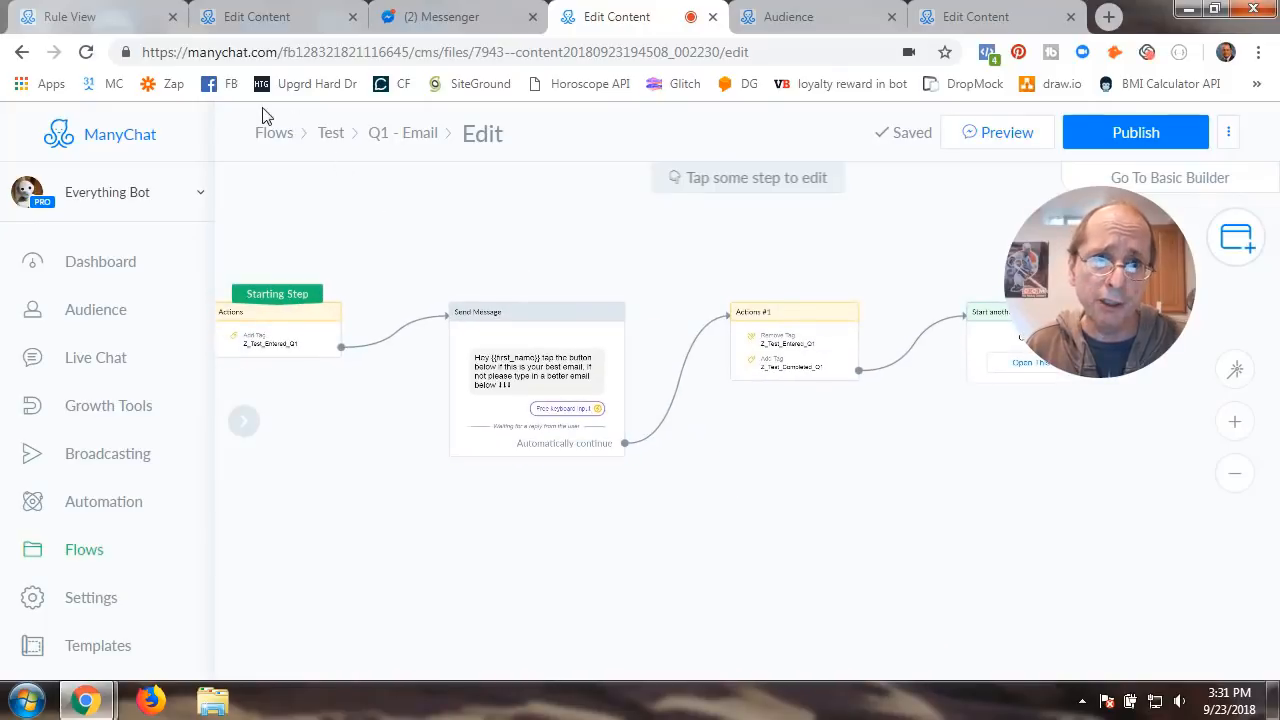
- Check the Messenger conversation, and add and save a condition in New Rule #7 that the tag isn't Z_Test_Completed_Q1
left_click(449, 24)
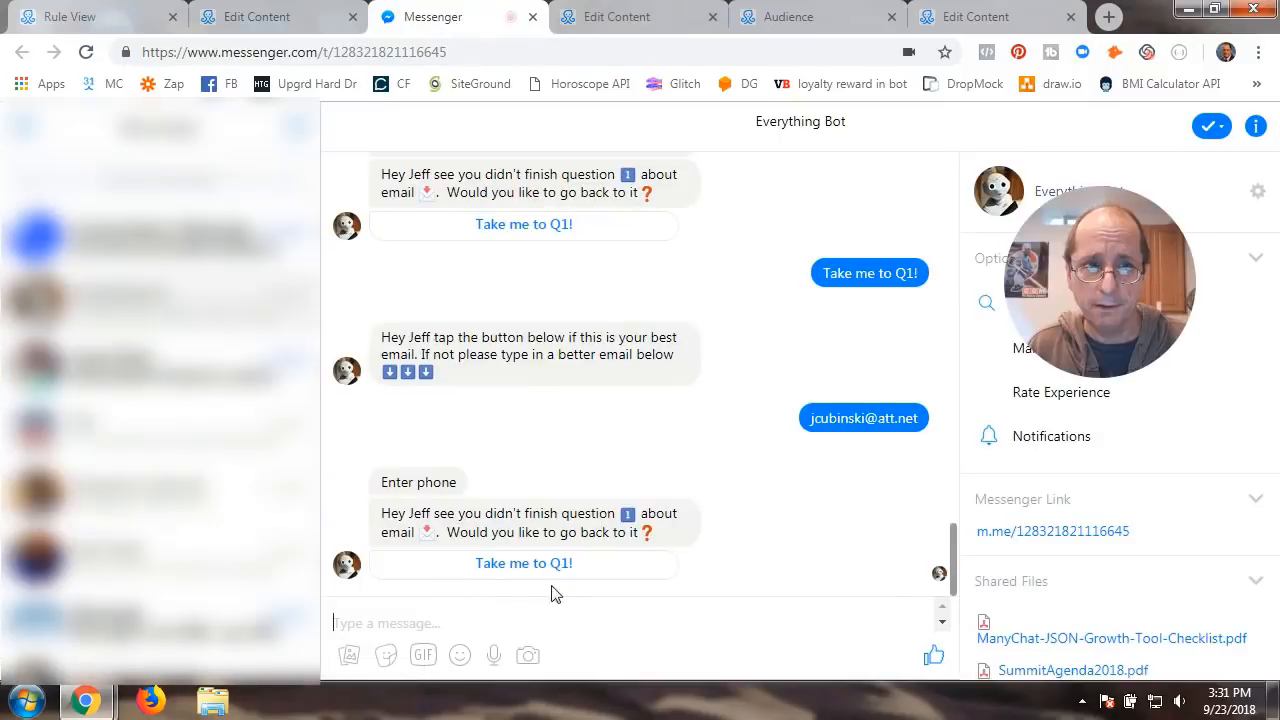
left_click(118, 24)
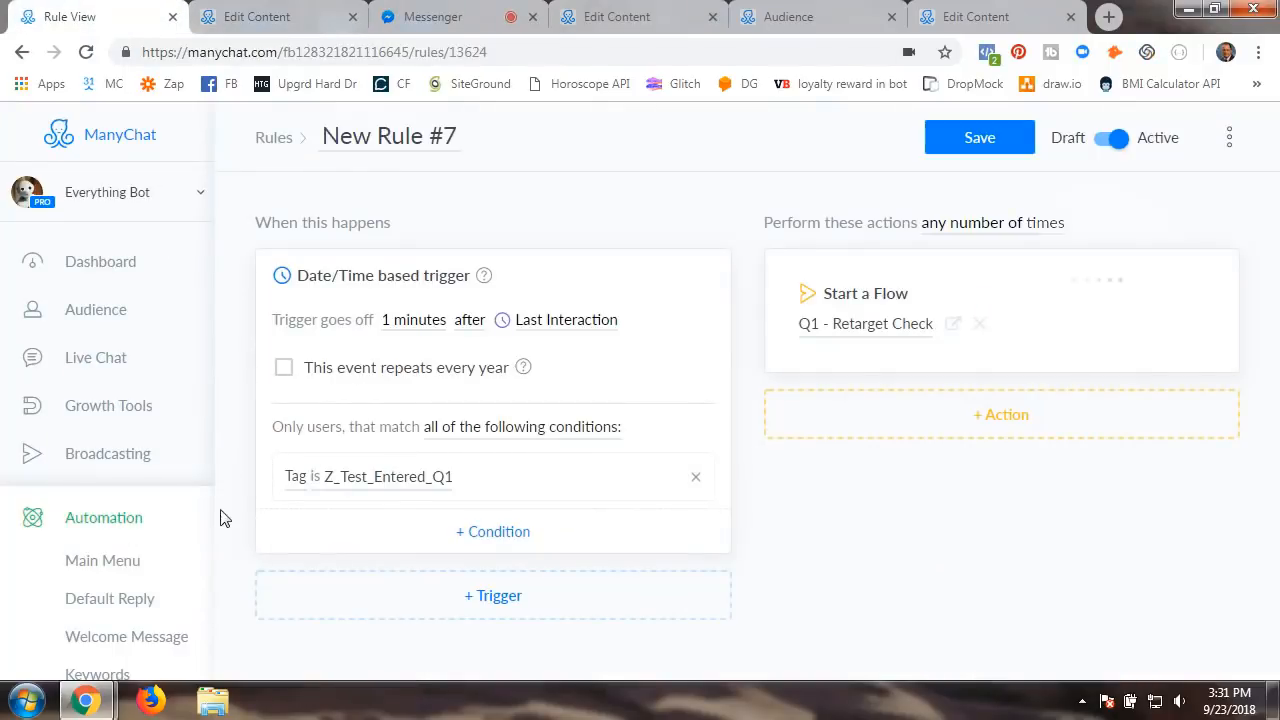
left_click(503, 533)
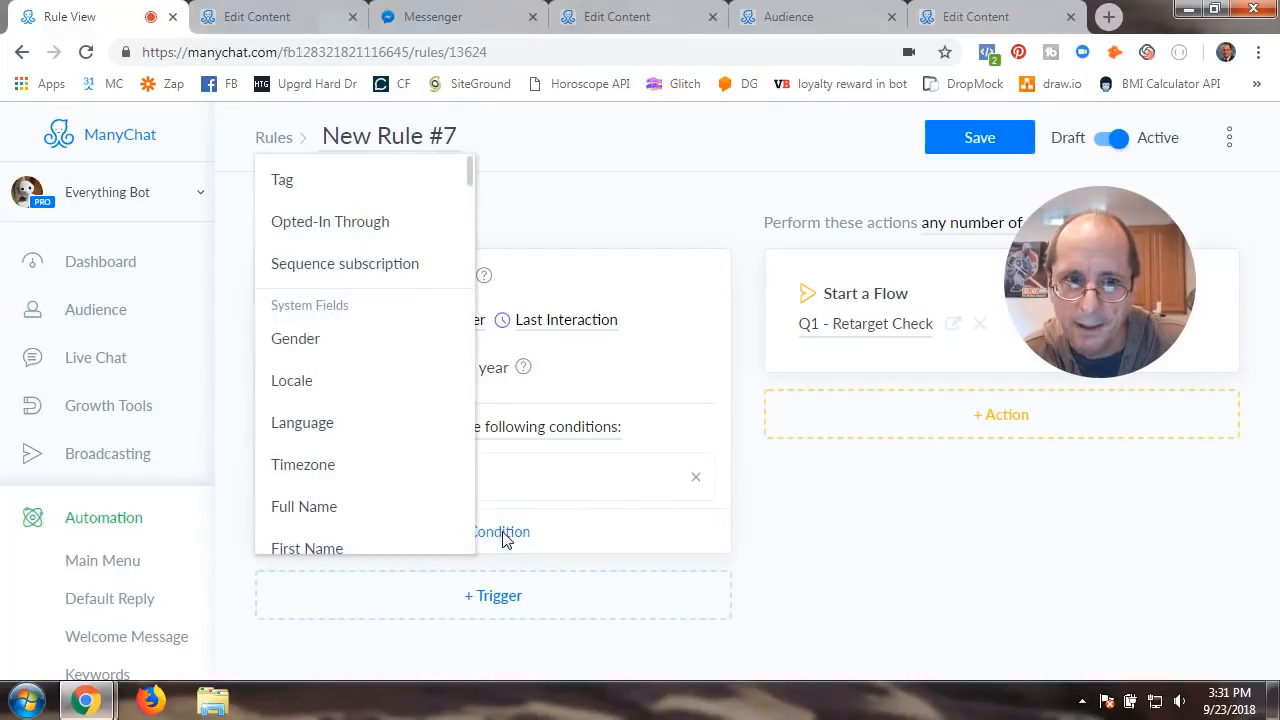
left_click(286, 184)
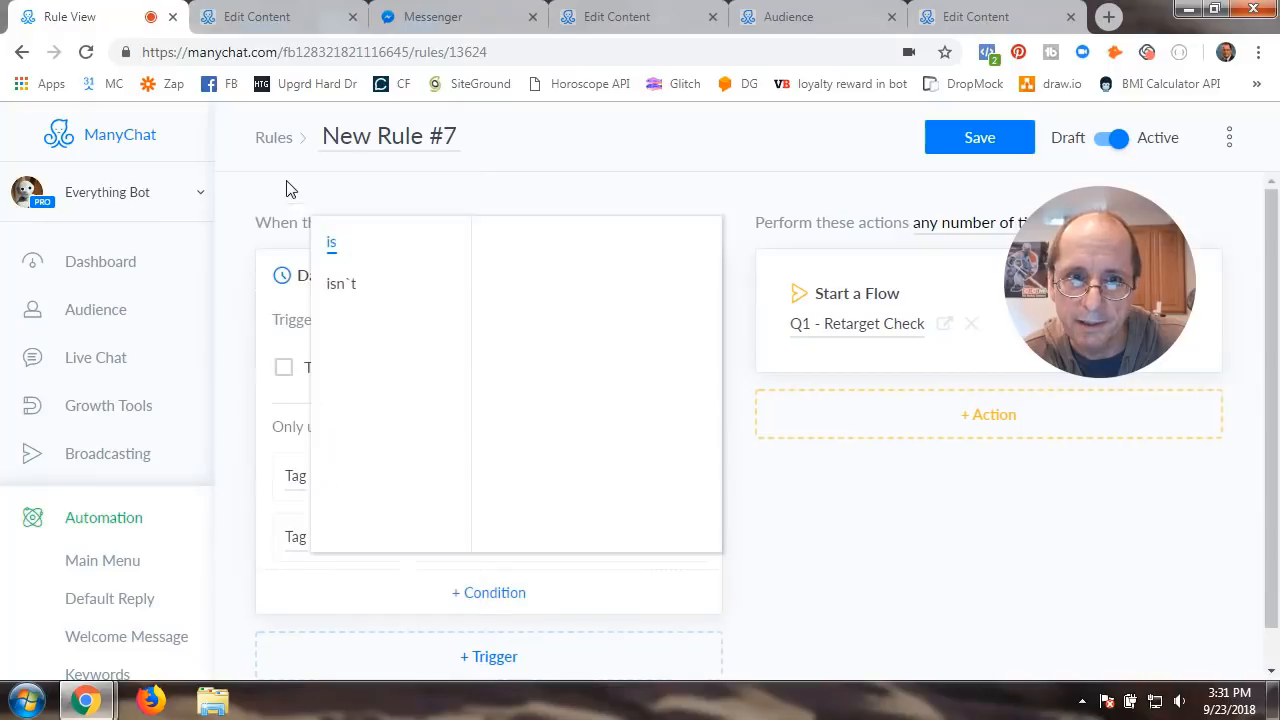
left_click(342, 285)
left_click(551, 289)
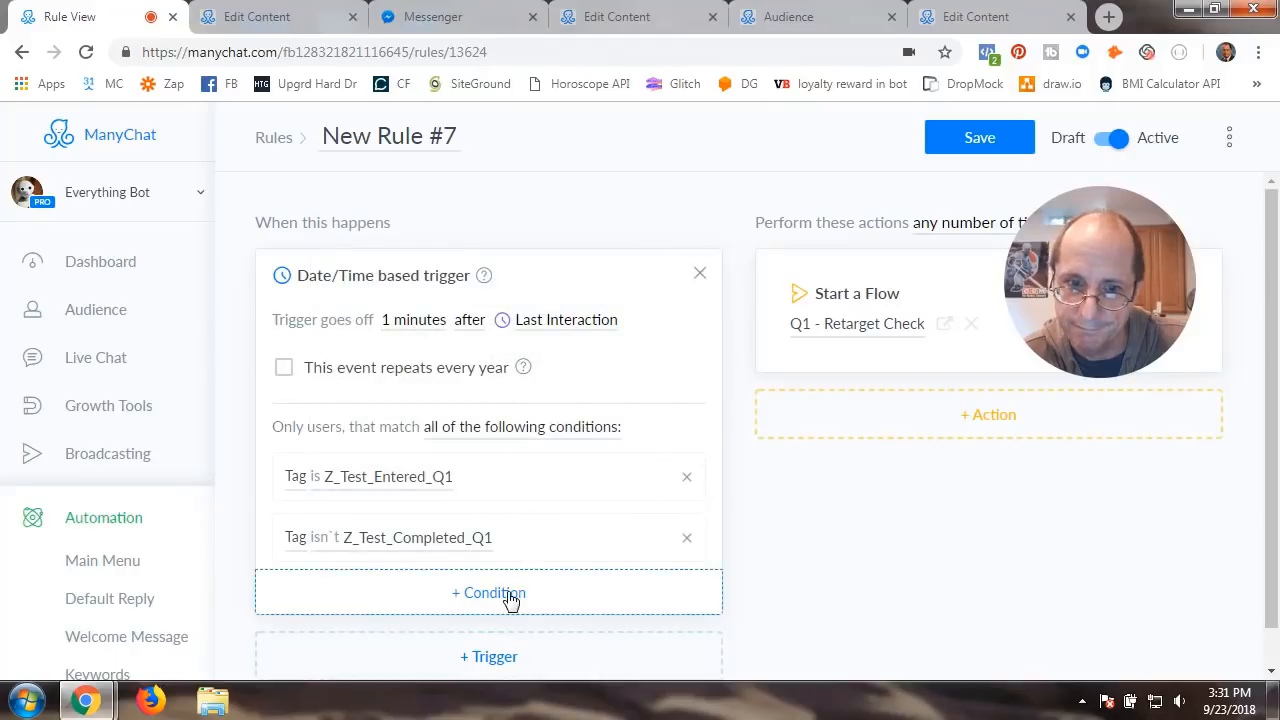
left_click(978, 139)
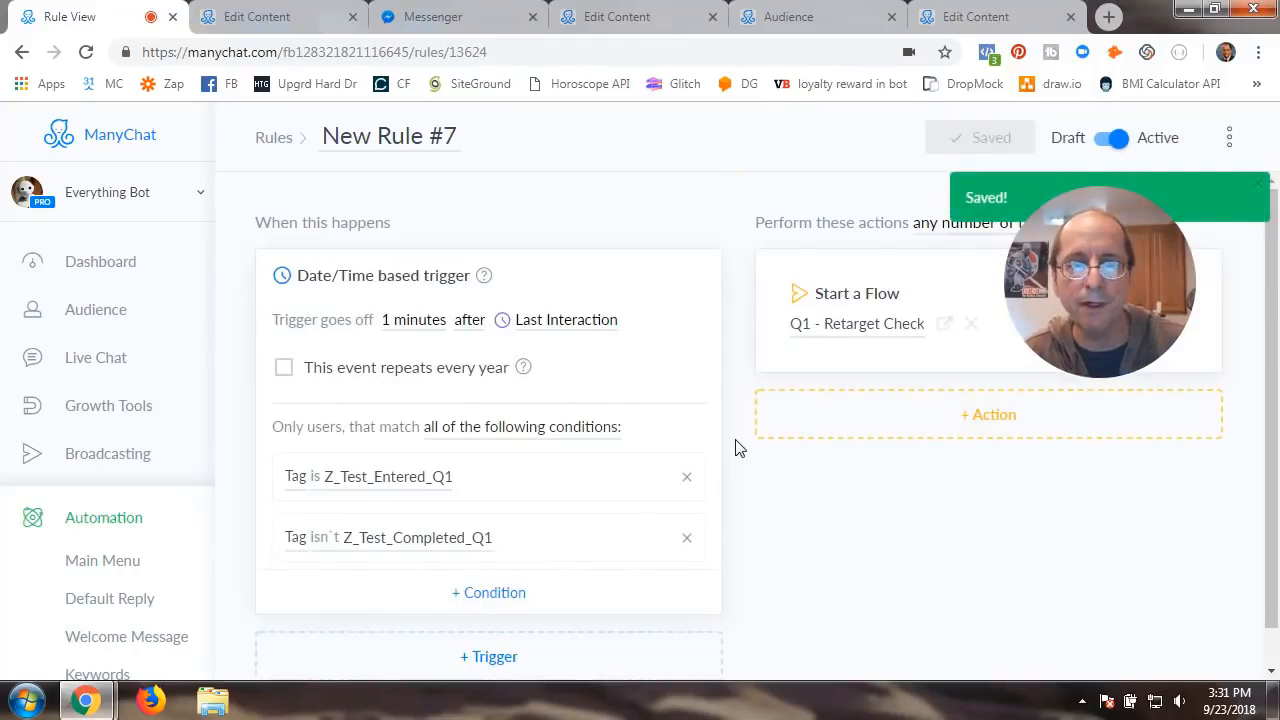
- Remove the condition that the tag isn't Z_Test_Completed_Q1 from New Rule #7
left_click(692, 539)
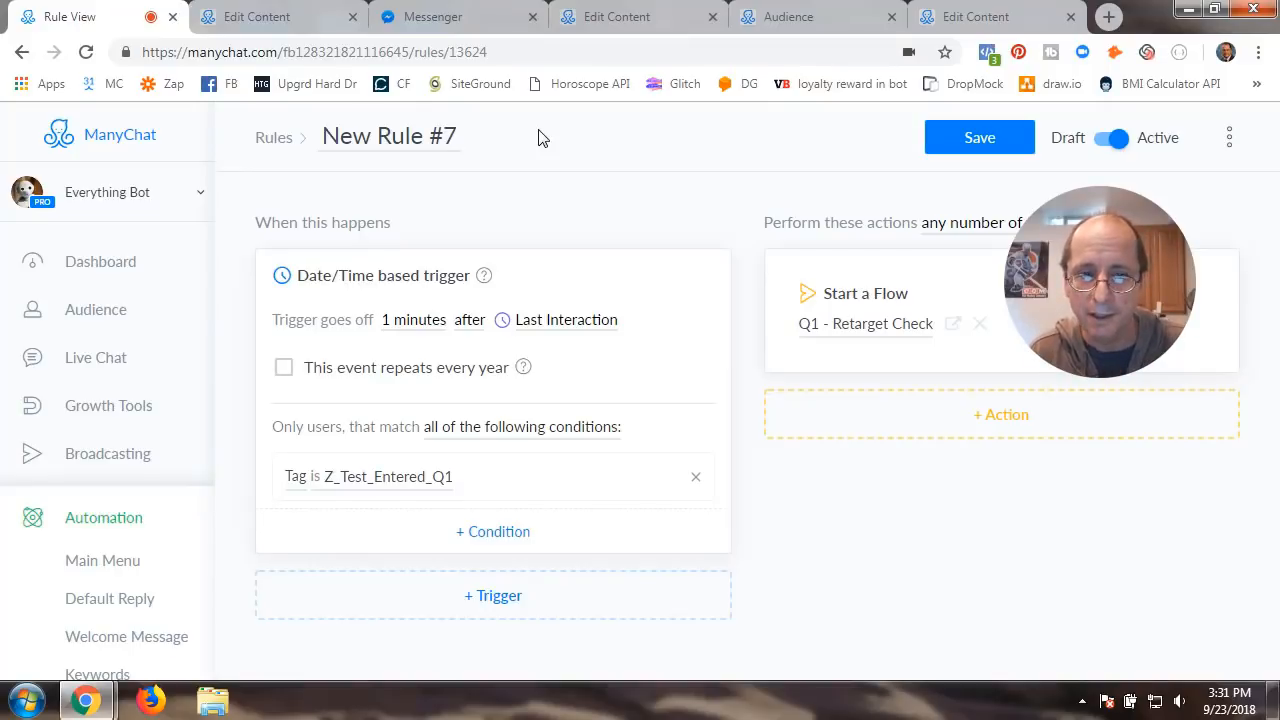
- Review the Q1 - Email and Q1 - Retarget Check flows against New Rule #7, examining how the entered and completed tags are added and removed
left_click(633, 20)
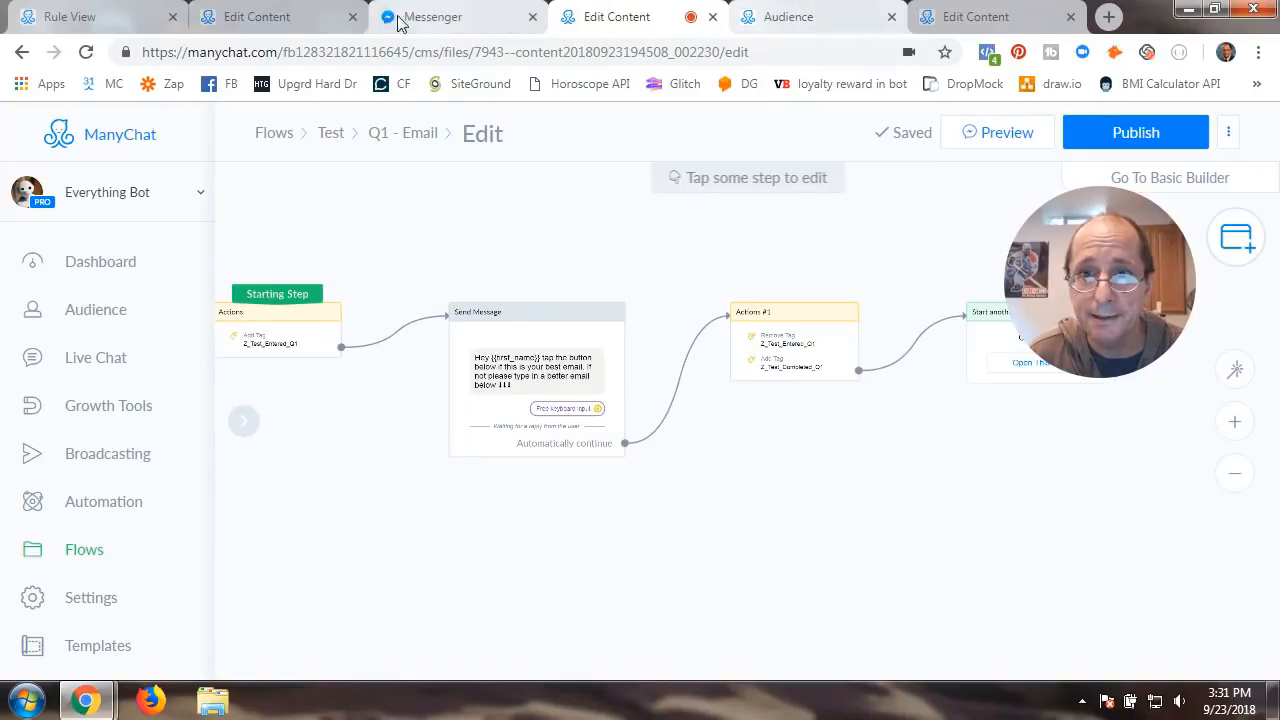
left_click(252, 22)
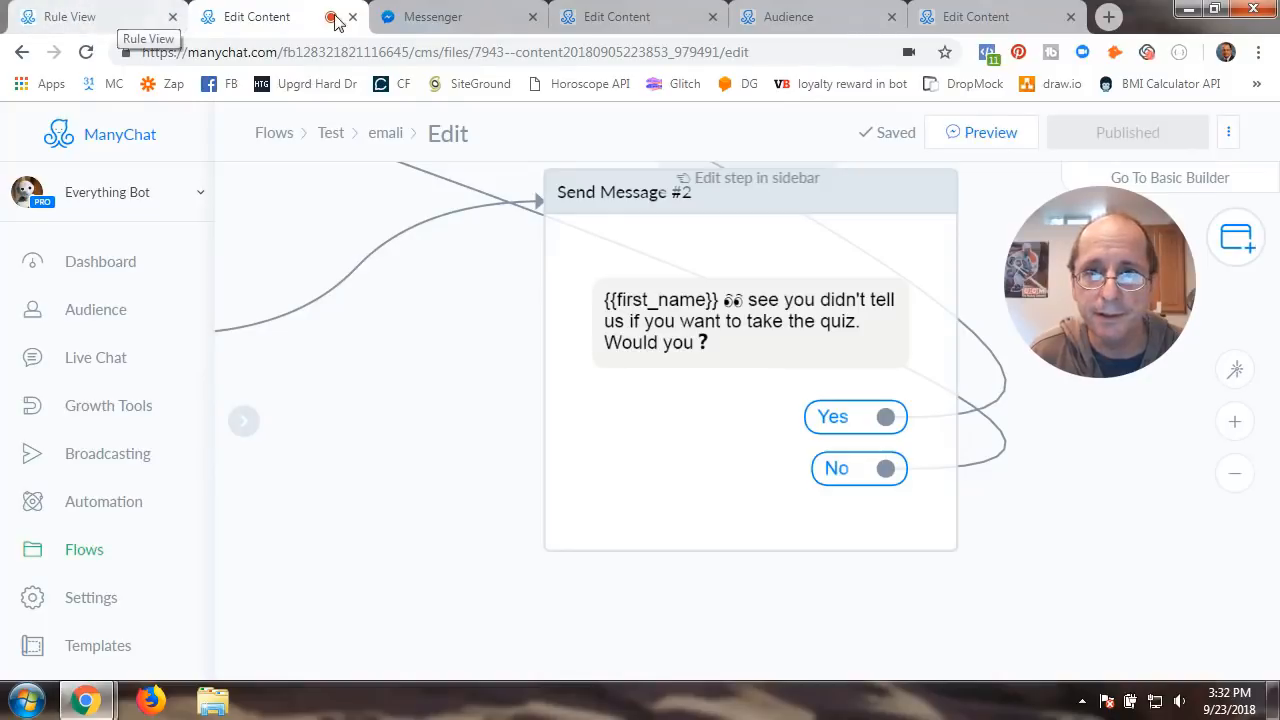
left_click(985, 20)
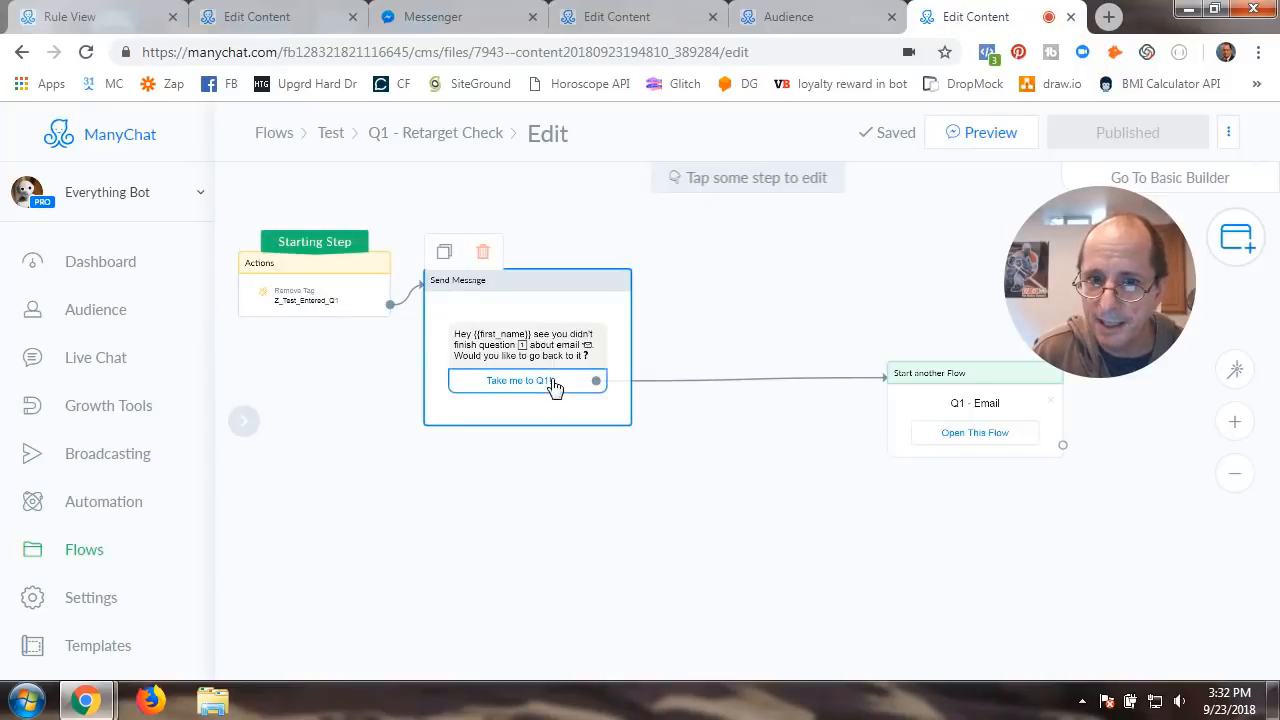
mouse_move(757, 392)
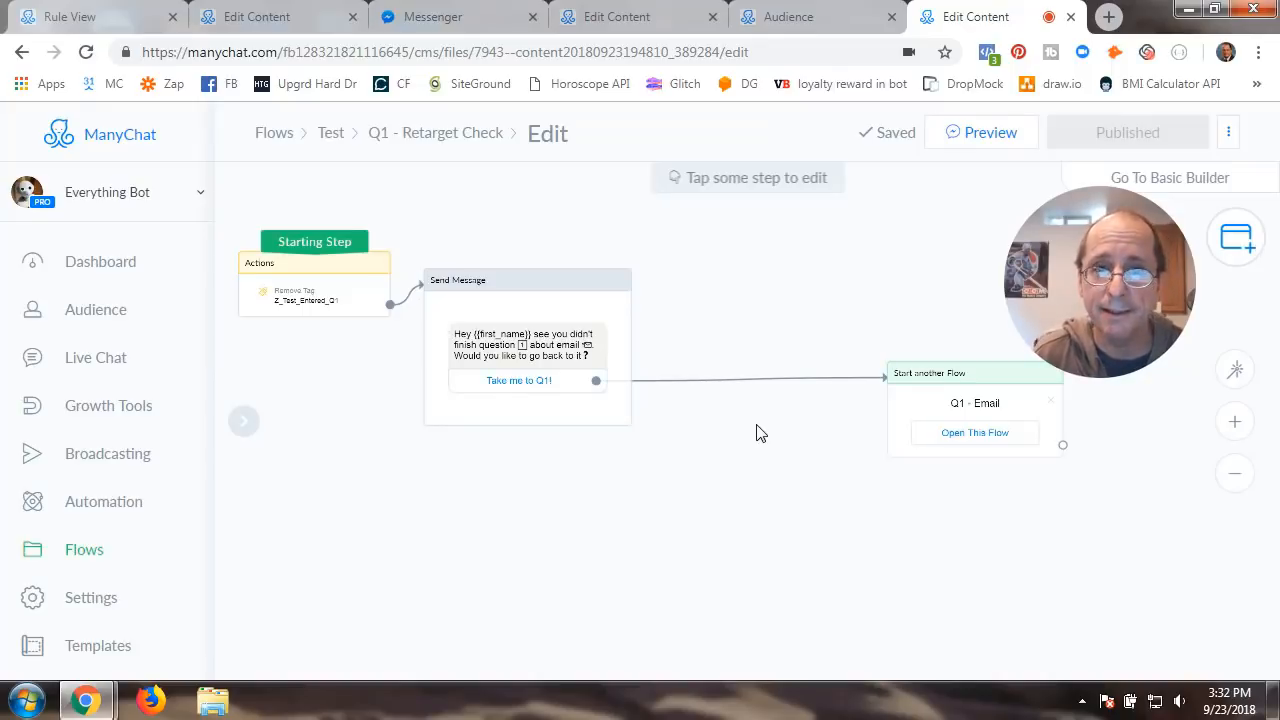
left_click(30, 22)
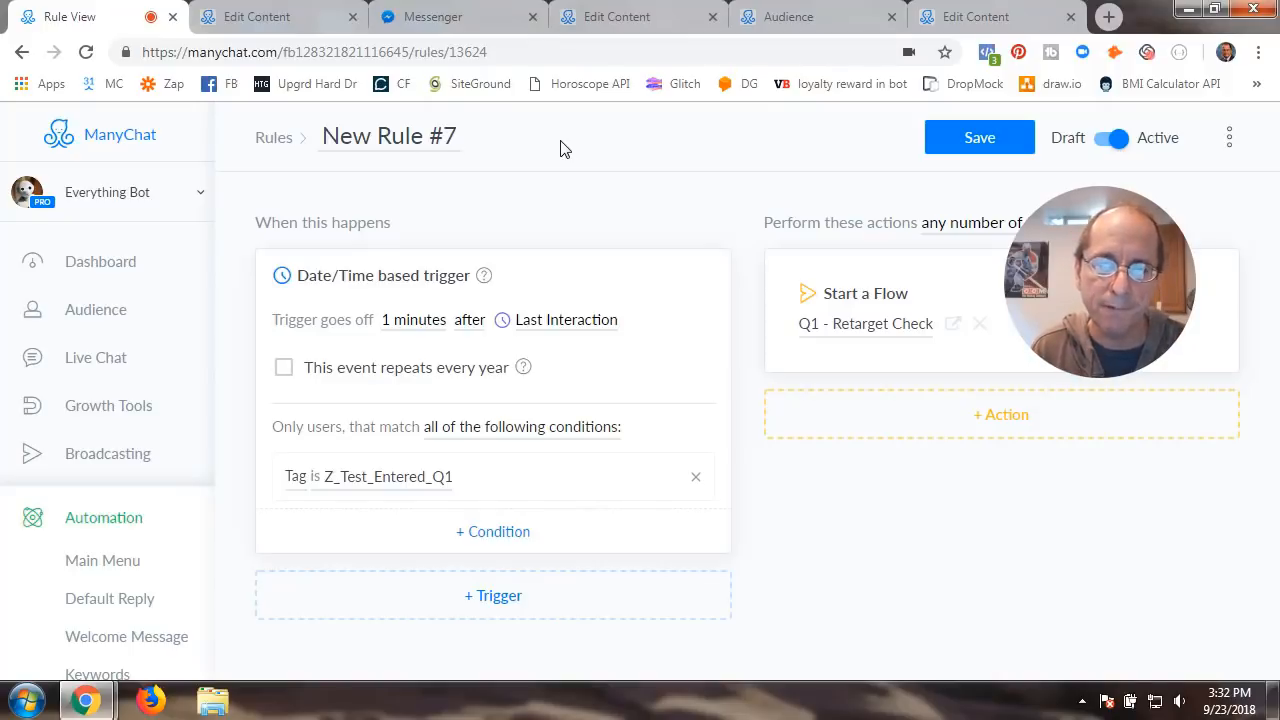
left_click(640, 14)
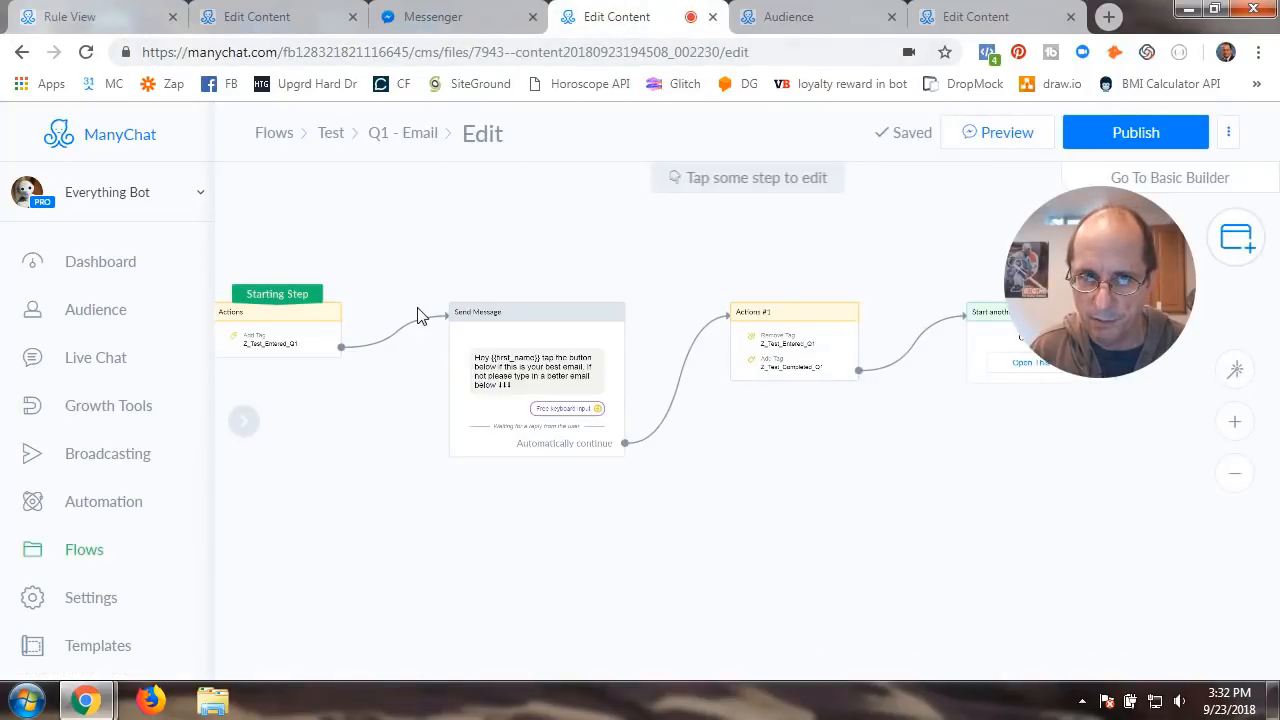
scroll(406, 420, "down", 3)
scroll(566, 417, "up", 5)
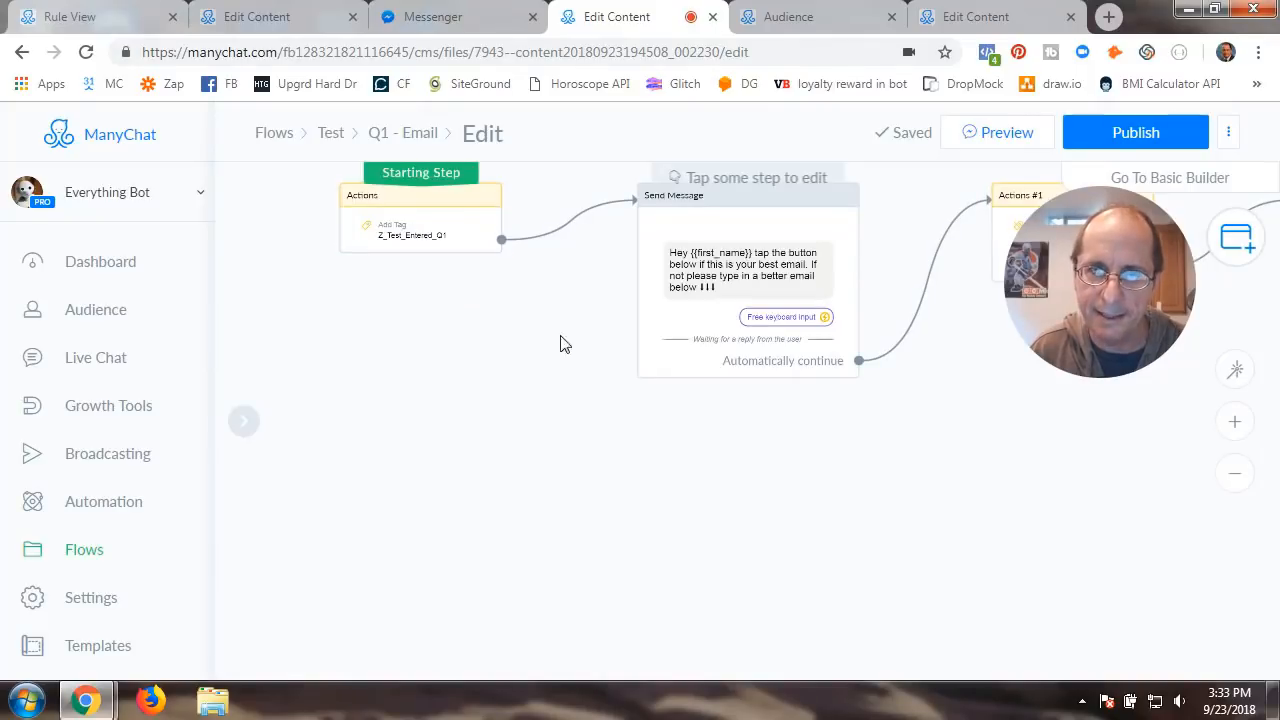
left_click_drag(563, 343, 420, 471)
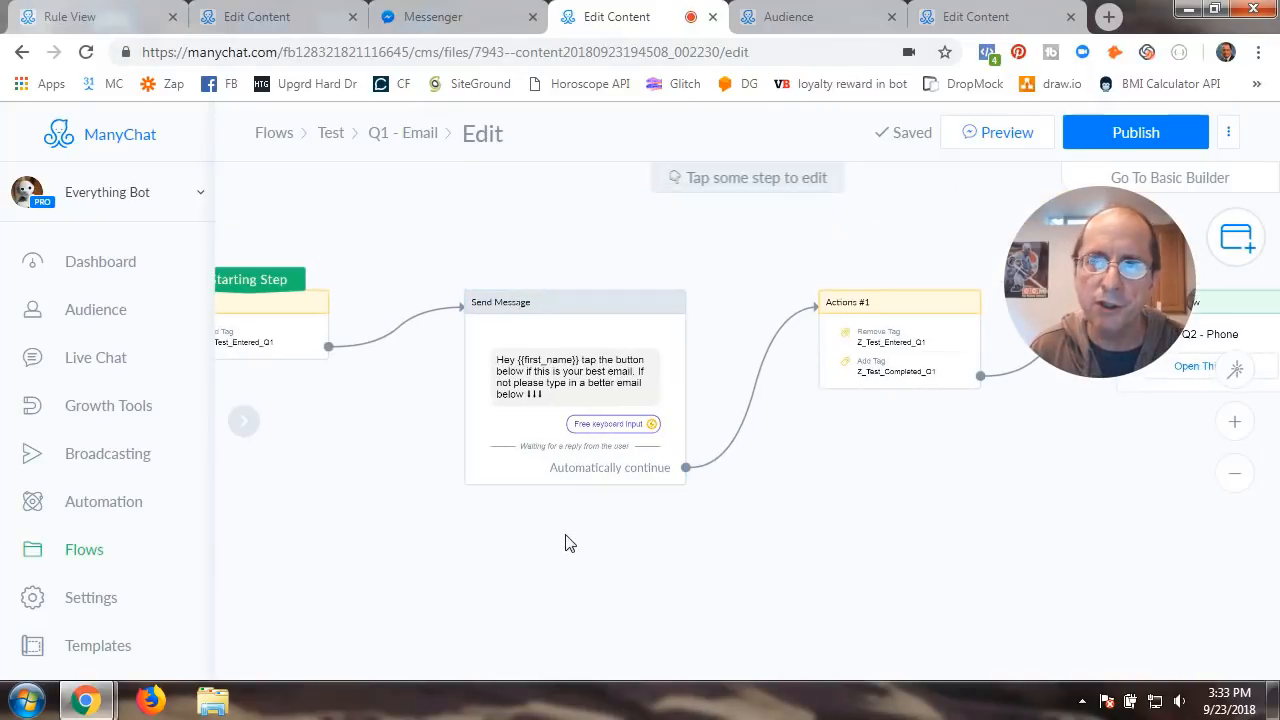